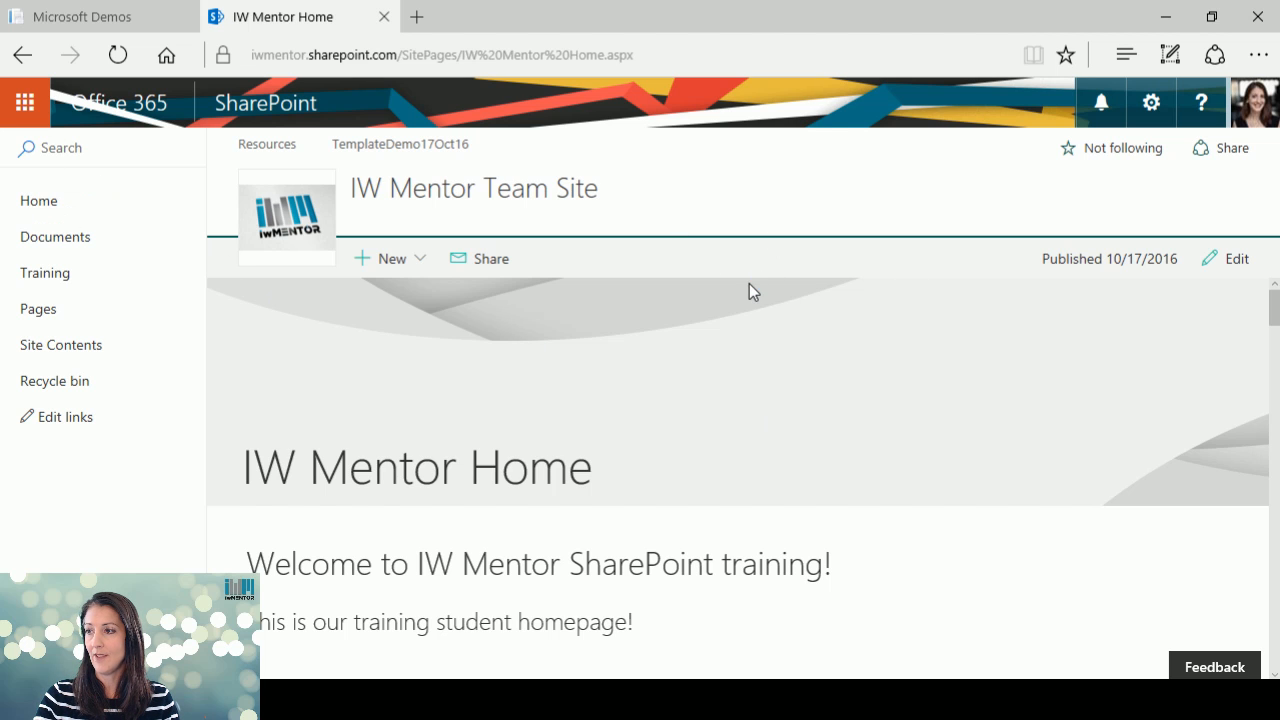
- Open the site contents page of the IW Mentor Team Site
scroll(749, 283, "down", 3)
scroll(749, 283, "up", 2)
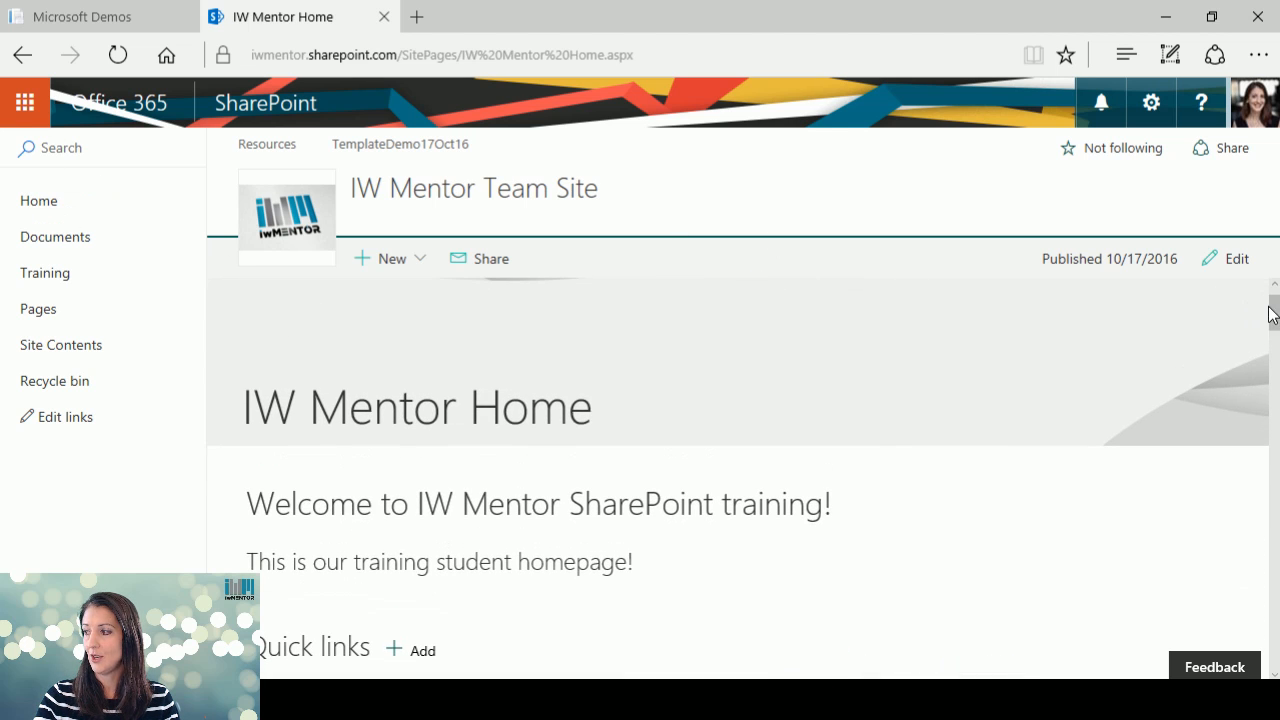
mouse_move(1272, 315)
left_mouse_down()
mouse_move(1272, 616)
mouse_move(1272, 305)
left_mouse_up()
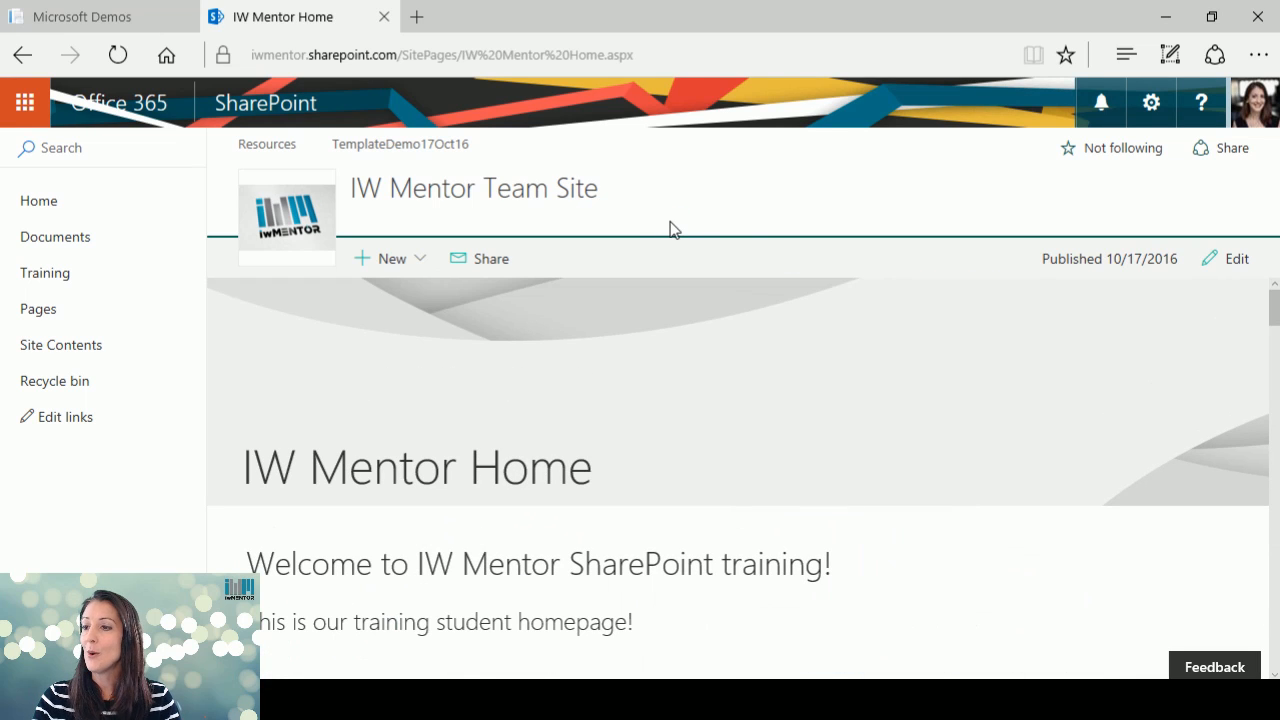
left_click(1151, 104)
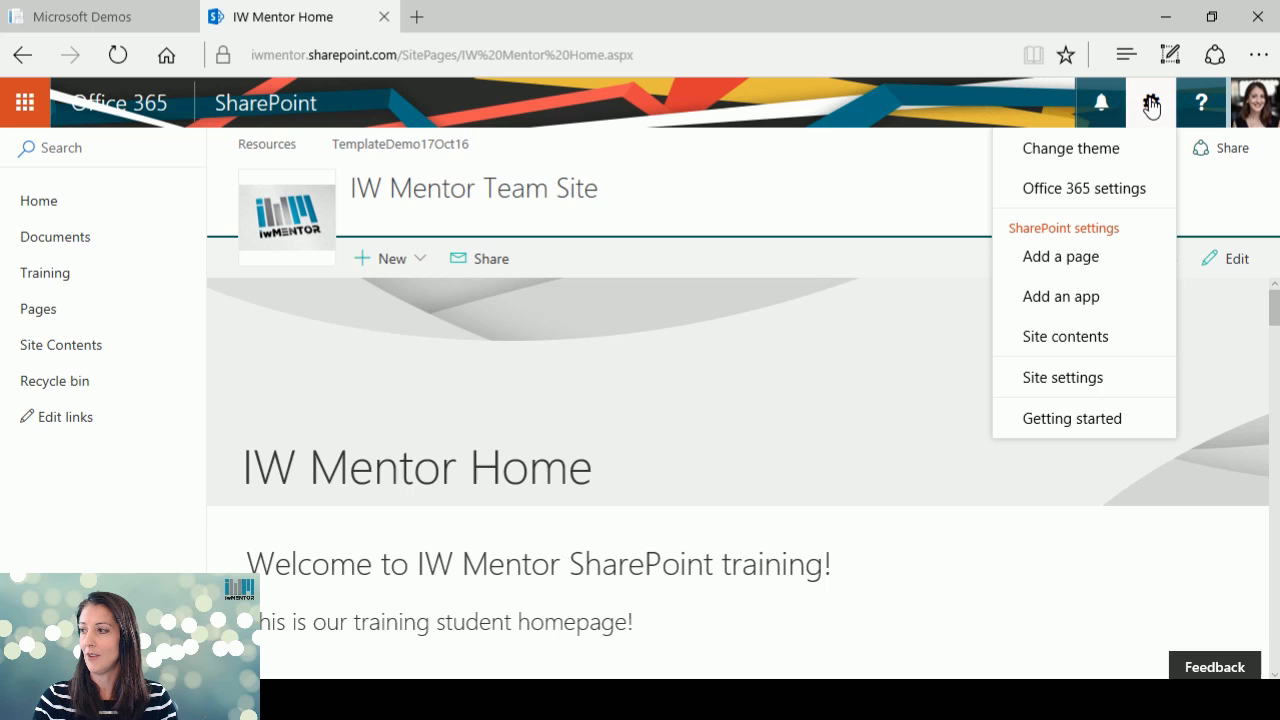
left_click(1064, 340)
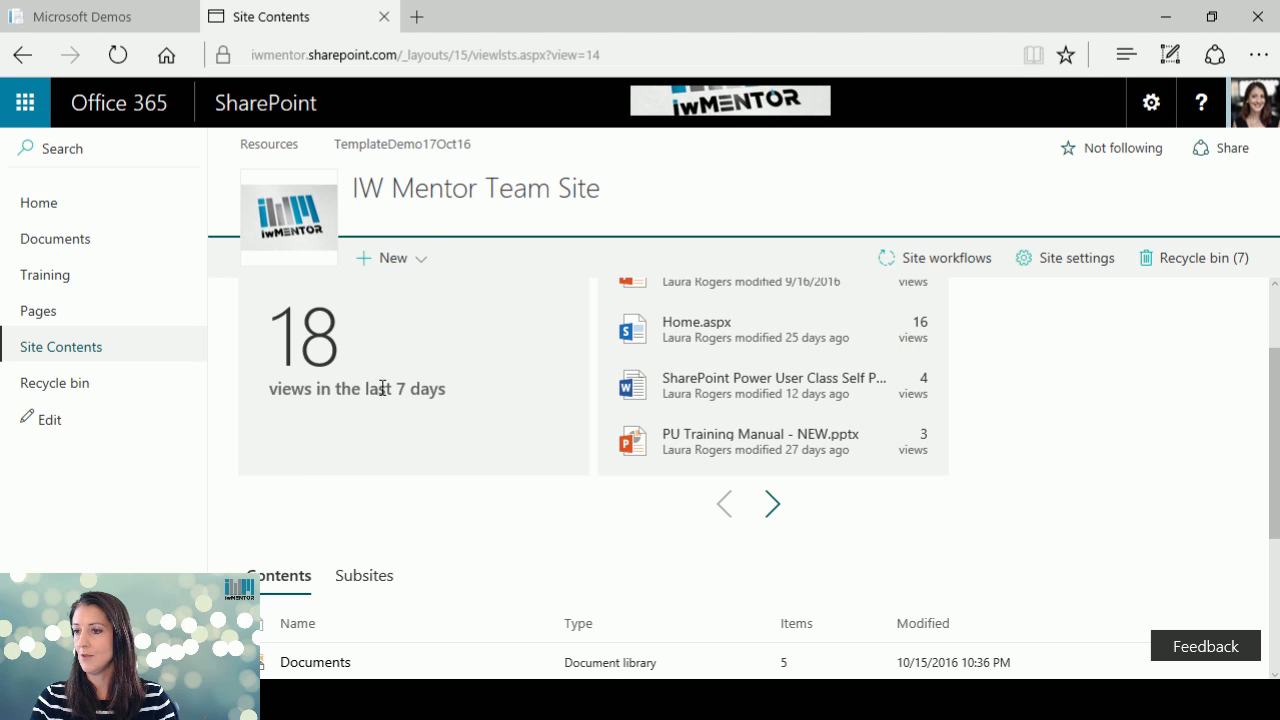
- Create a new site page from the site contents and name it "About Us"
left_click(417, 258)
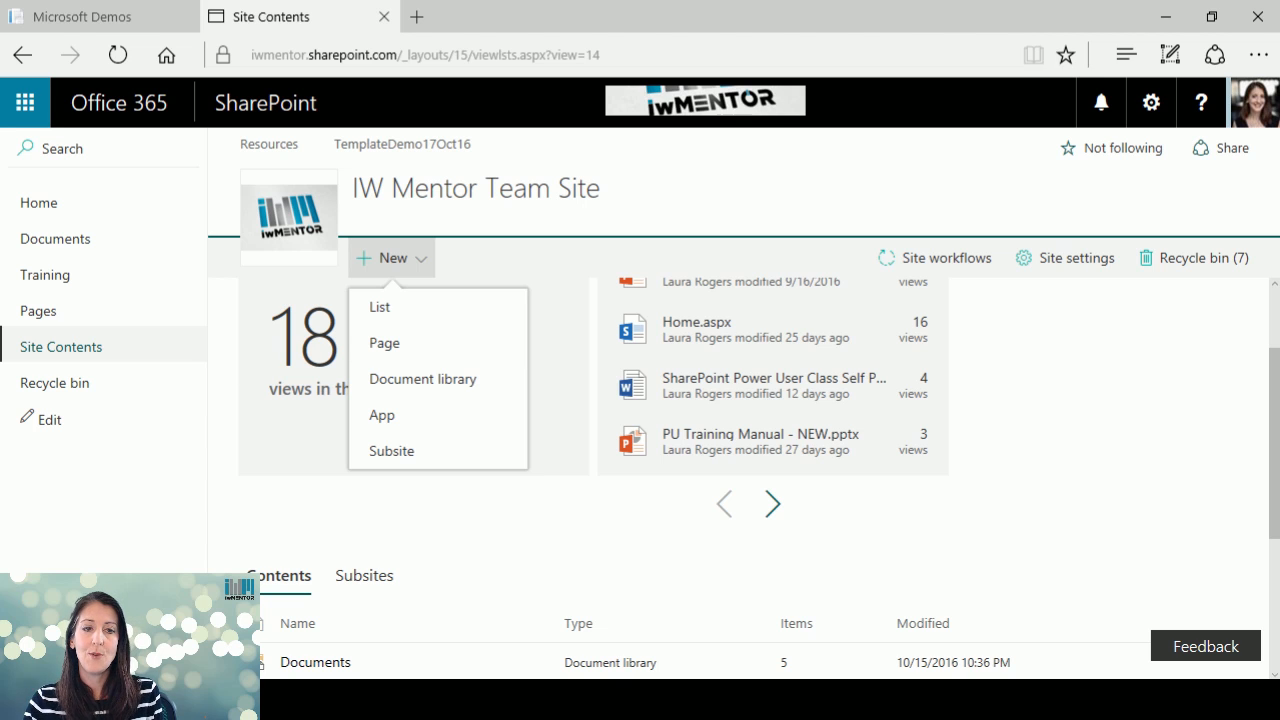
key("Escape")
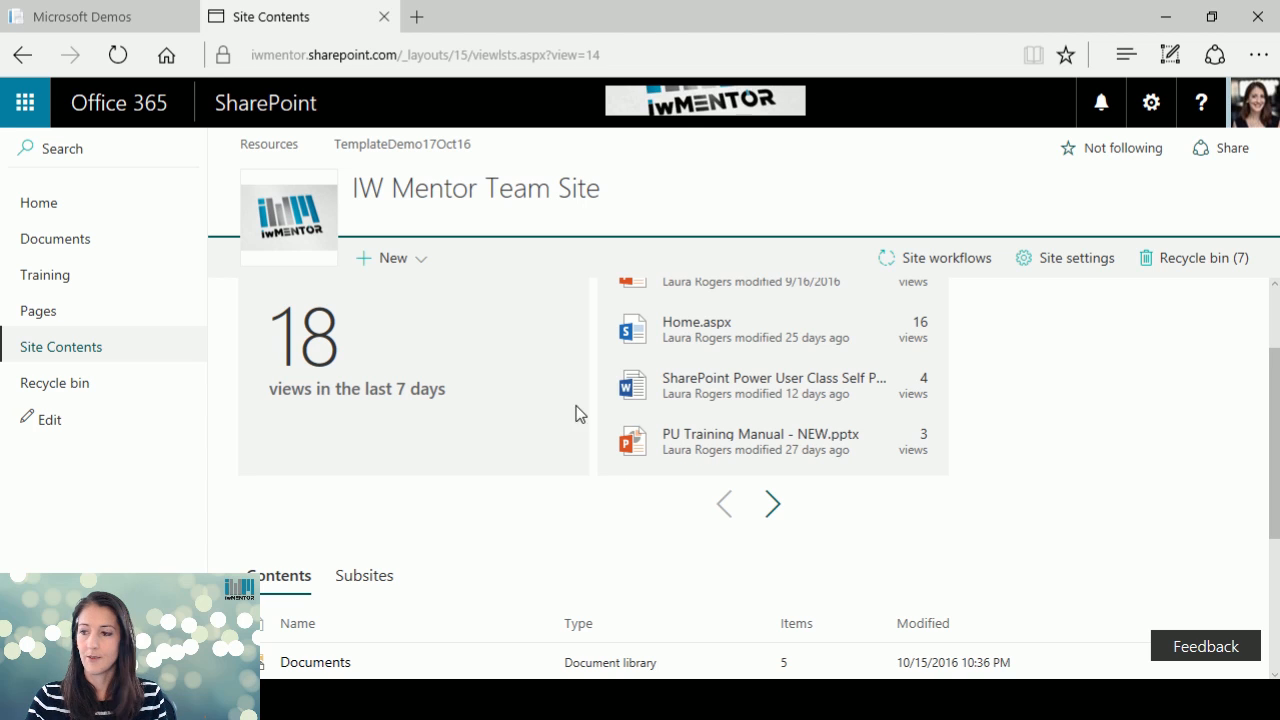
left_click(395, 258)
left_click(383, 345)
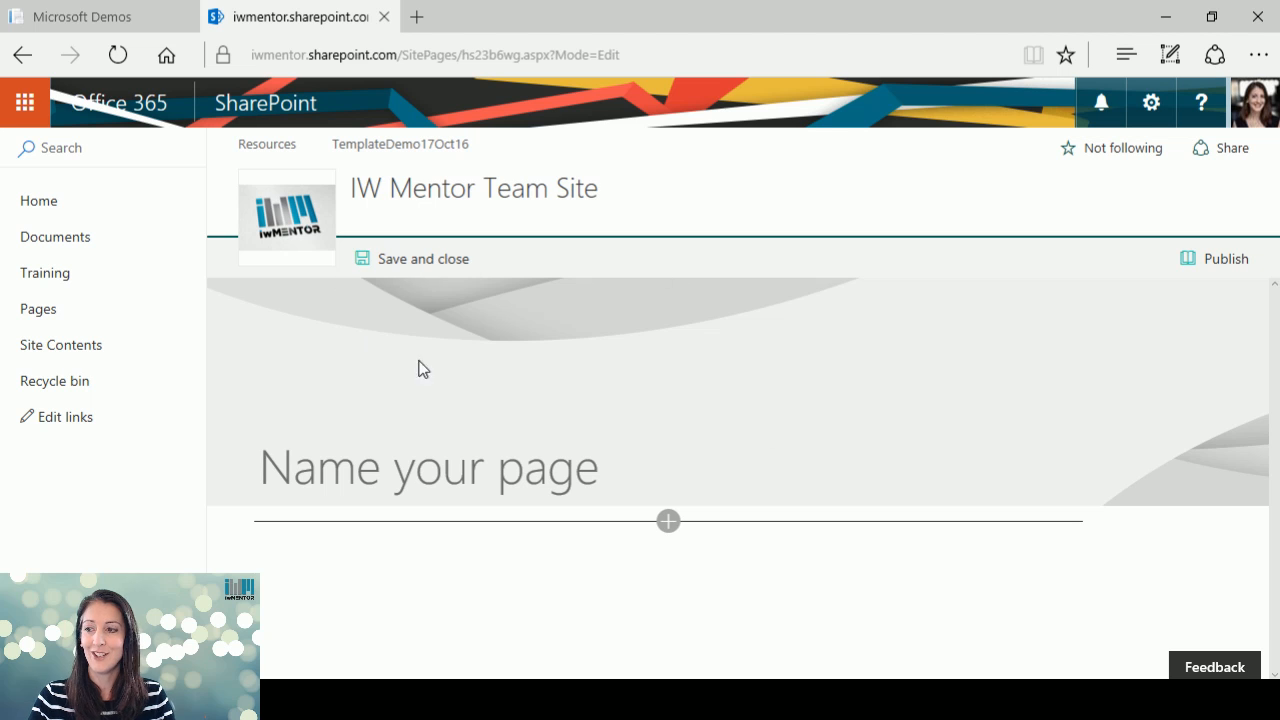
left_click(583, 467)
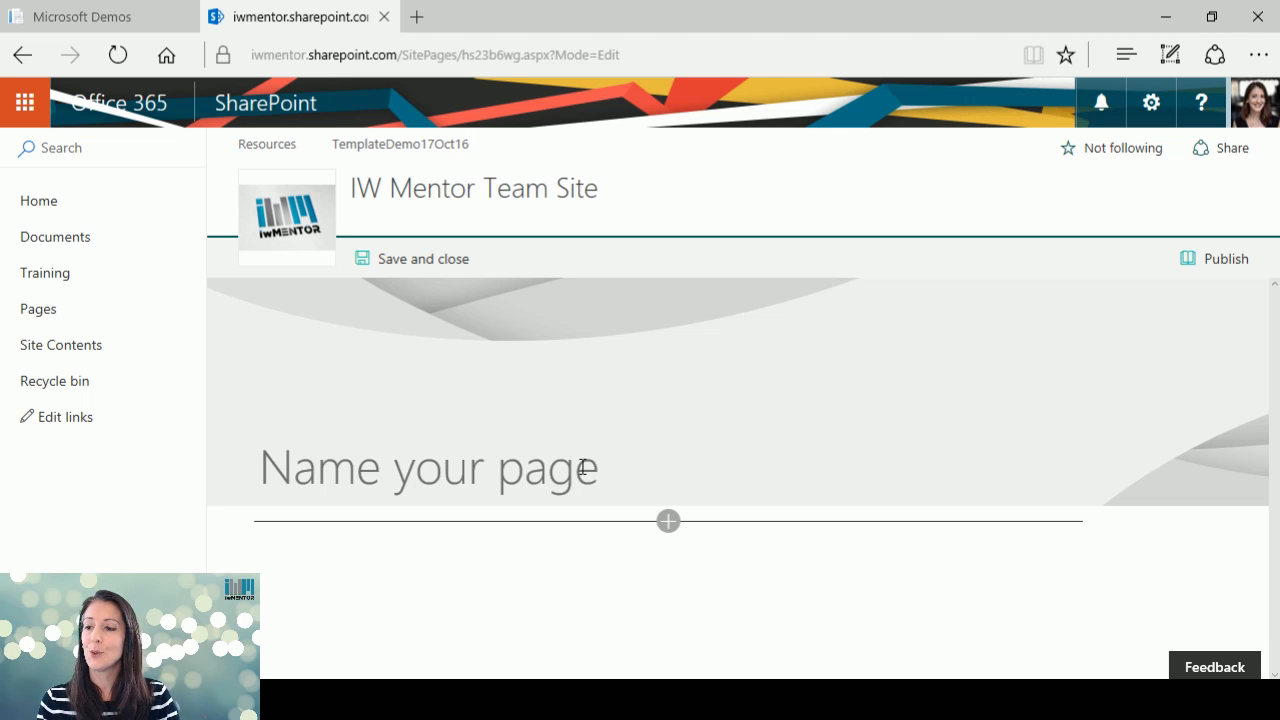
type("A")
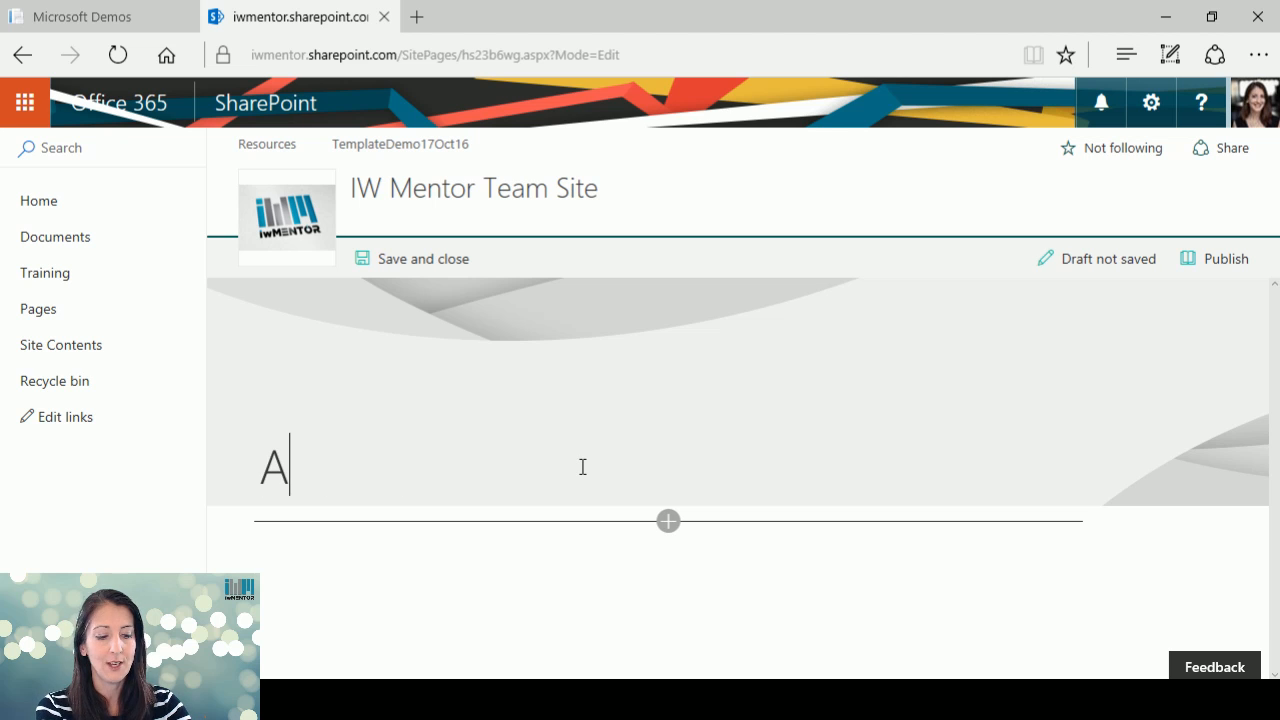
type("bout Us")
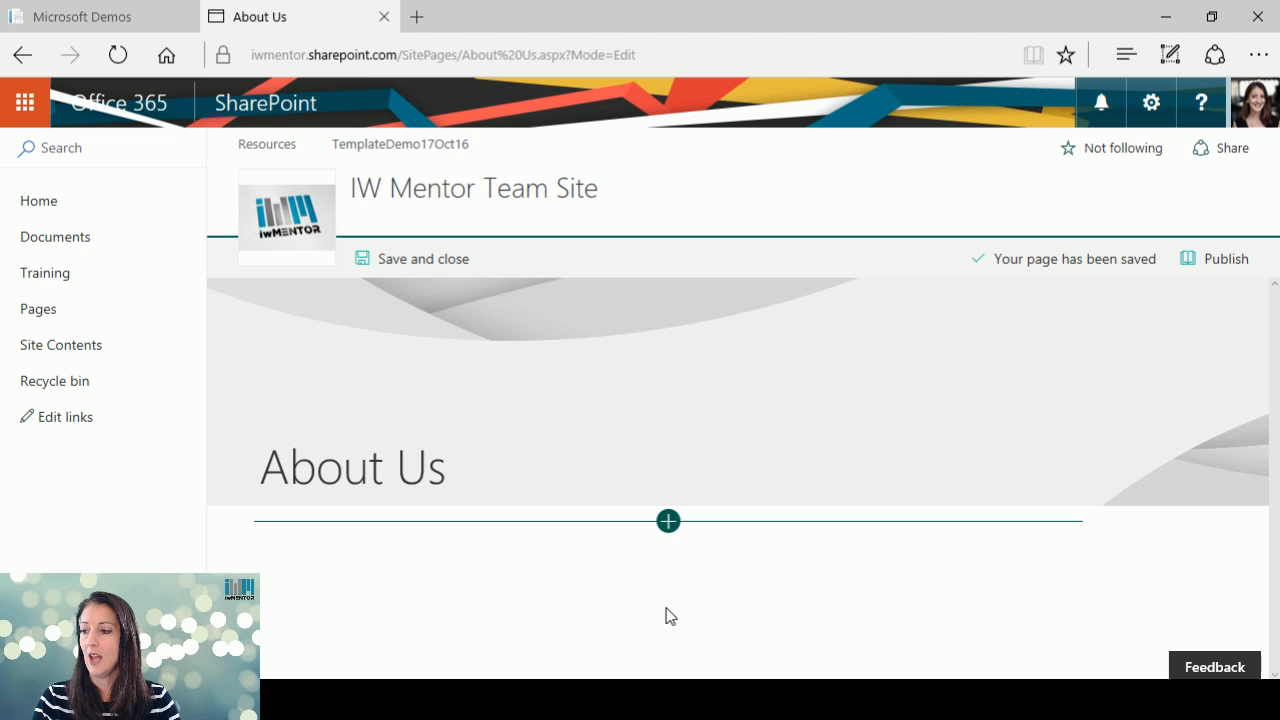
- Add a Text web part below the page title containing two paragraphs: "This is stuff about us" and "We are cool."
left_click(670, 522)
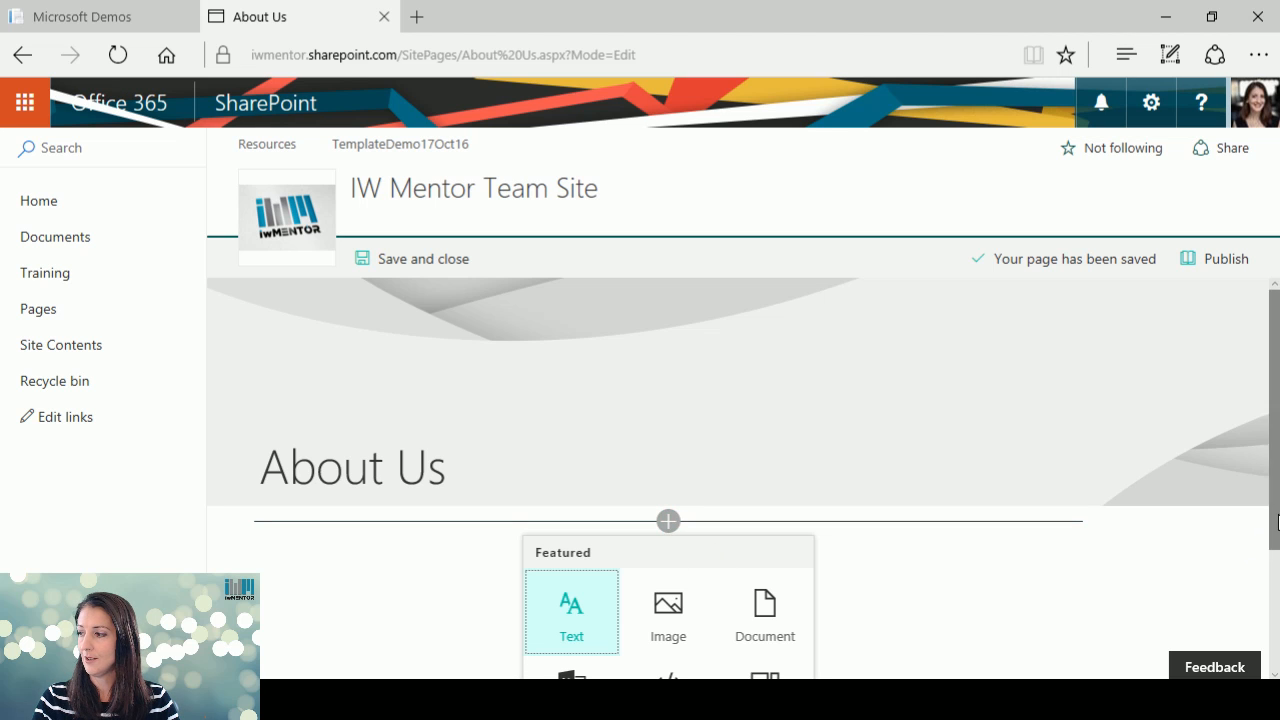
scroll(1266, 532, "down", 2)
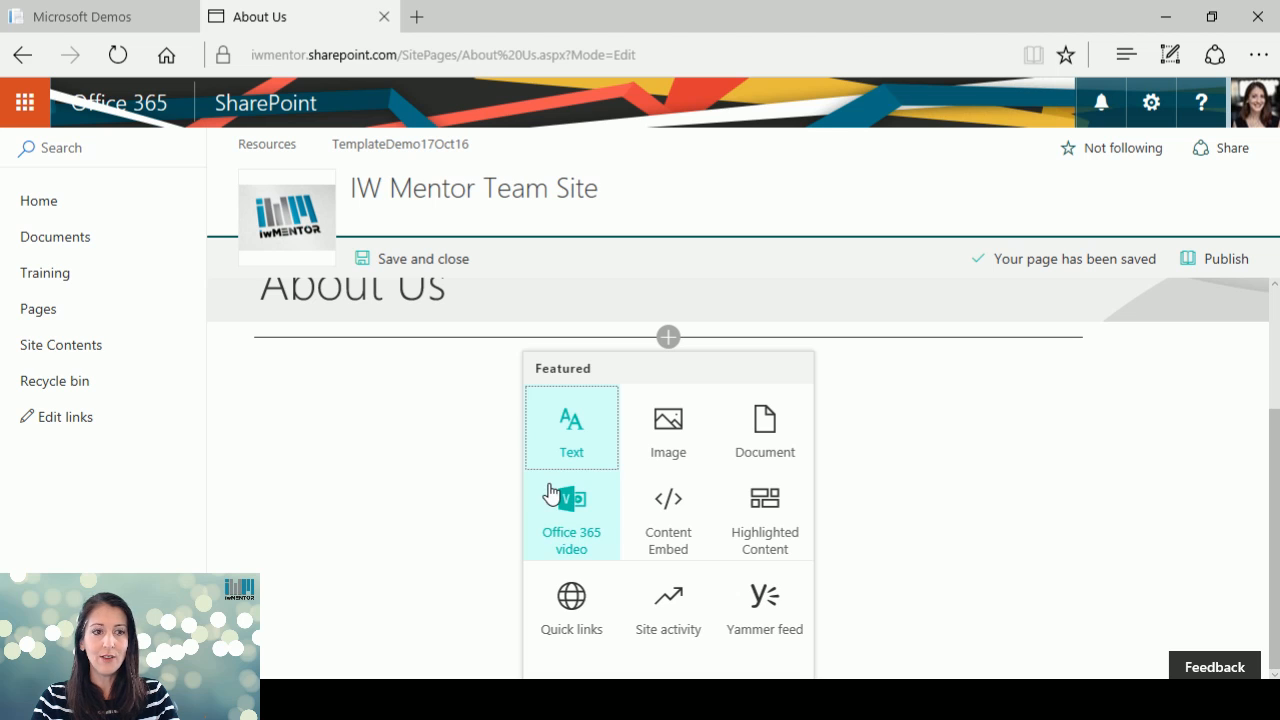
left_click(571, 437)
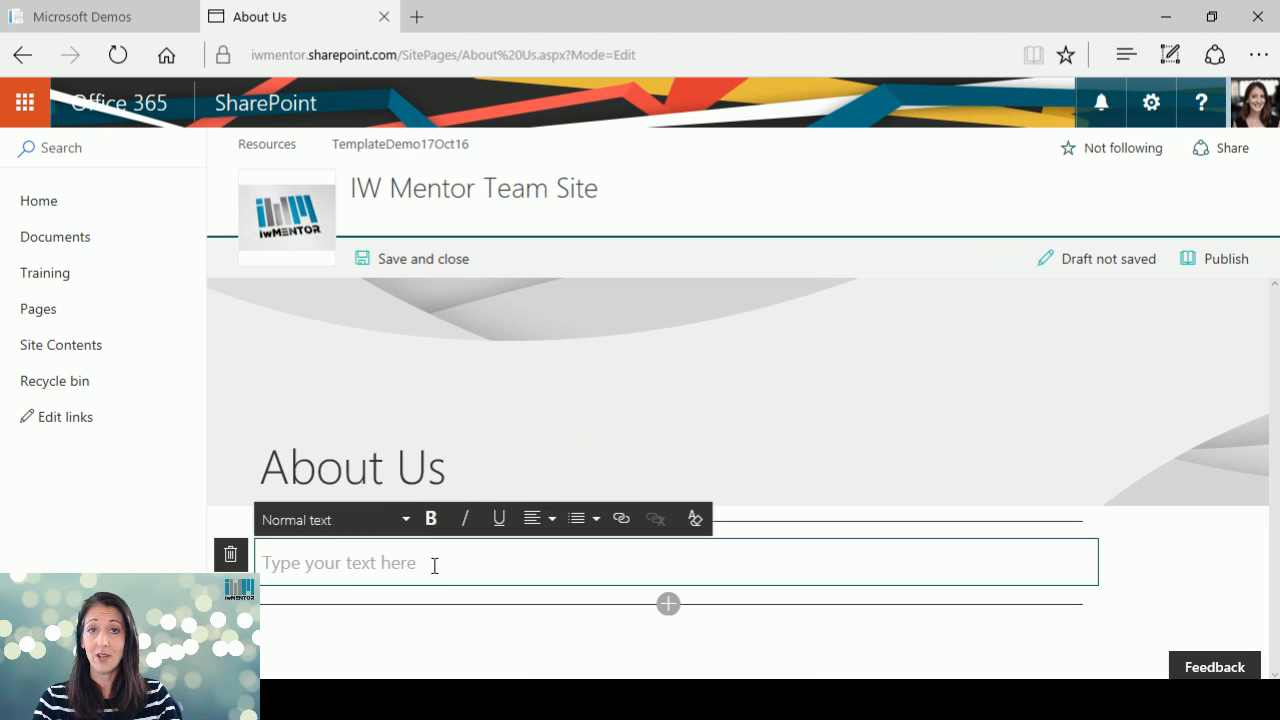
type("Thi")
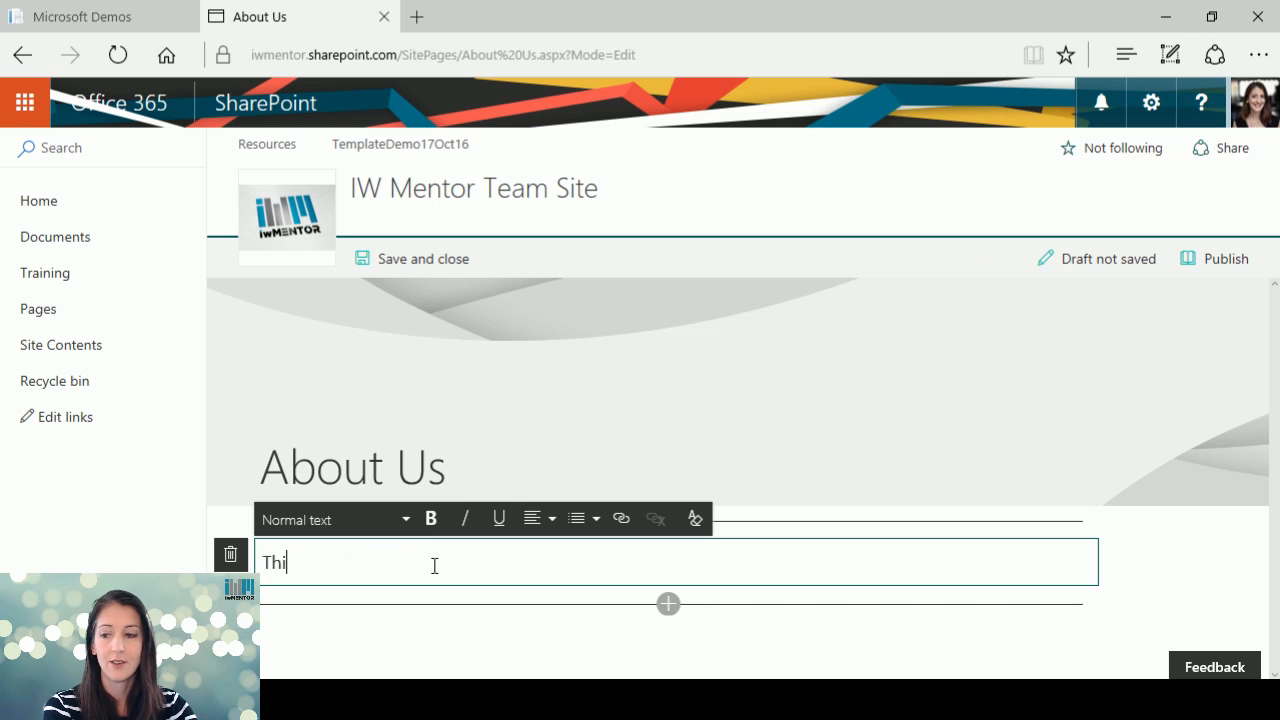
type("s is stuff about us")
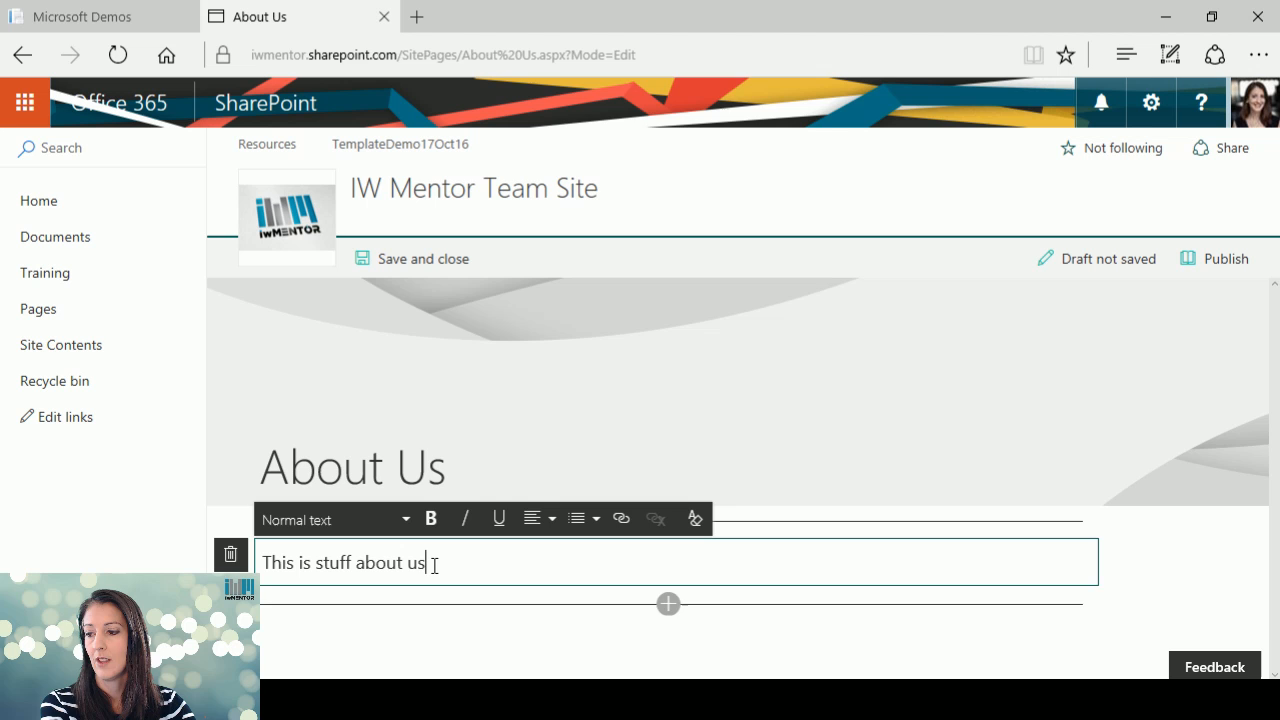
key("Return")
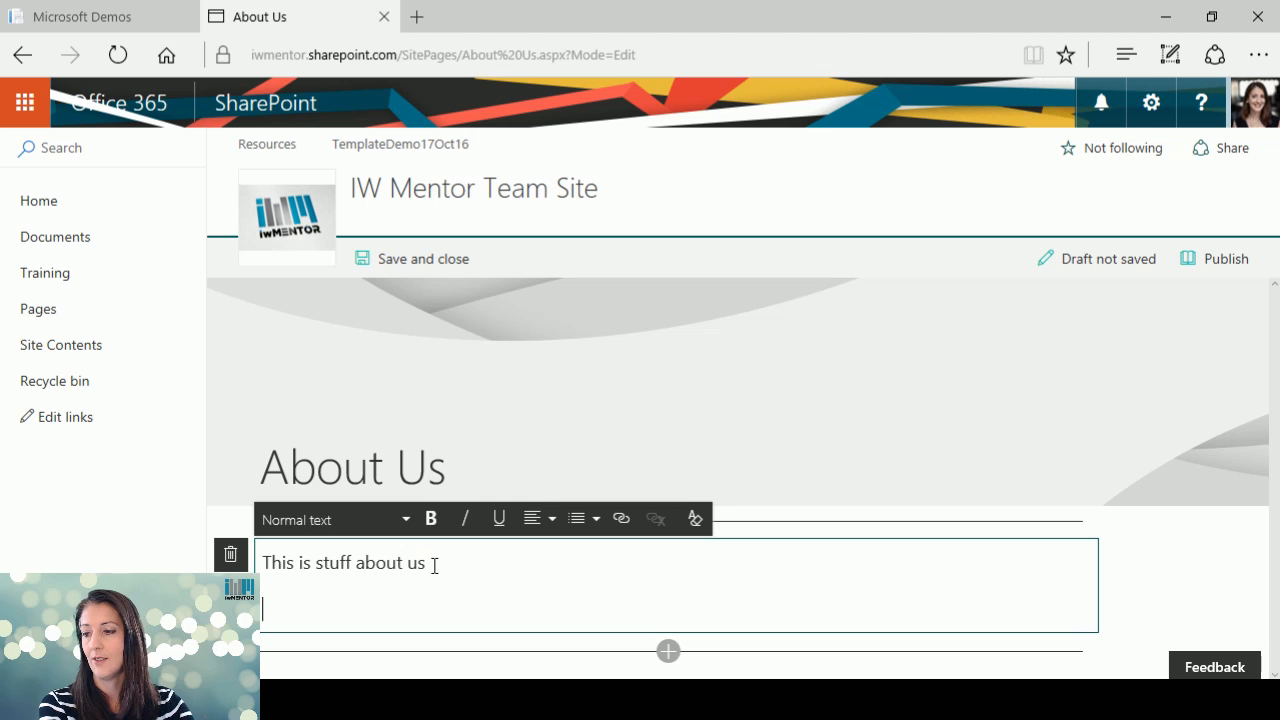
type("We are cool.")
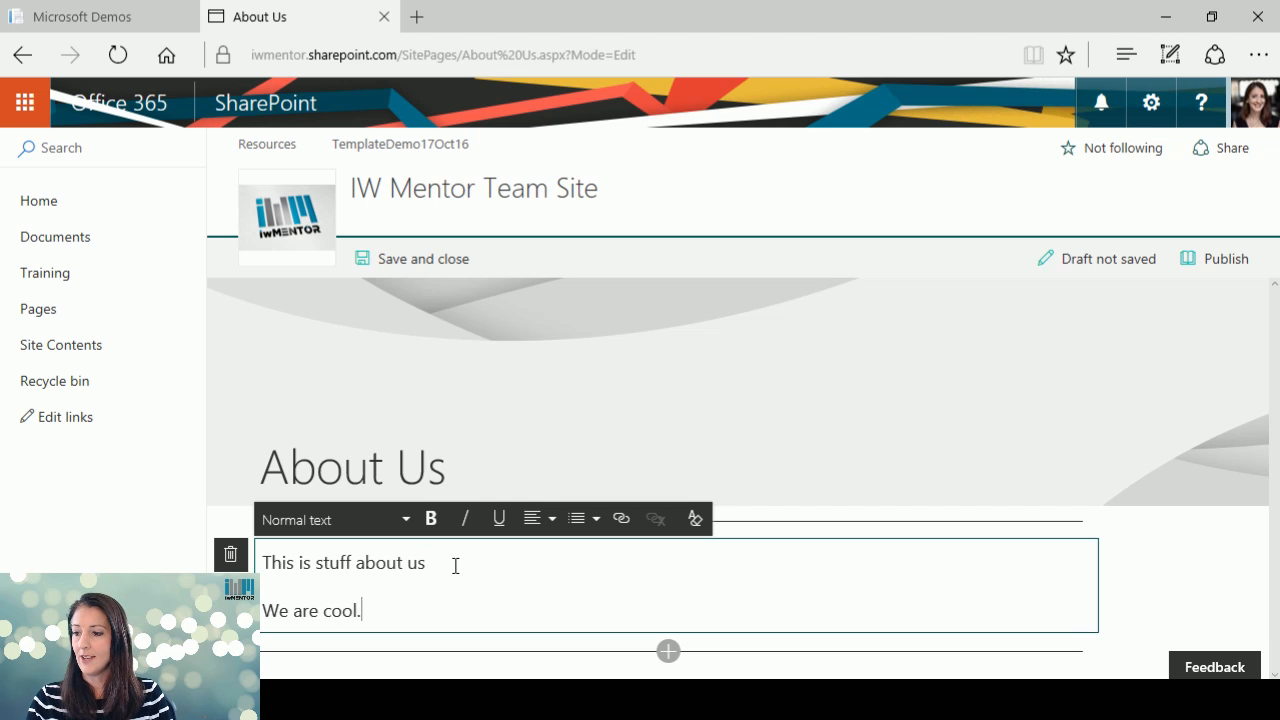
- Format "This is stuff about us" as Heading 1 and "We are cool." as Heading 2
left_click_drag(426, 563, 262, 563)
left_click(405, 518)
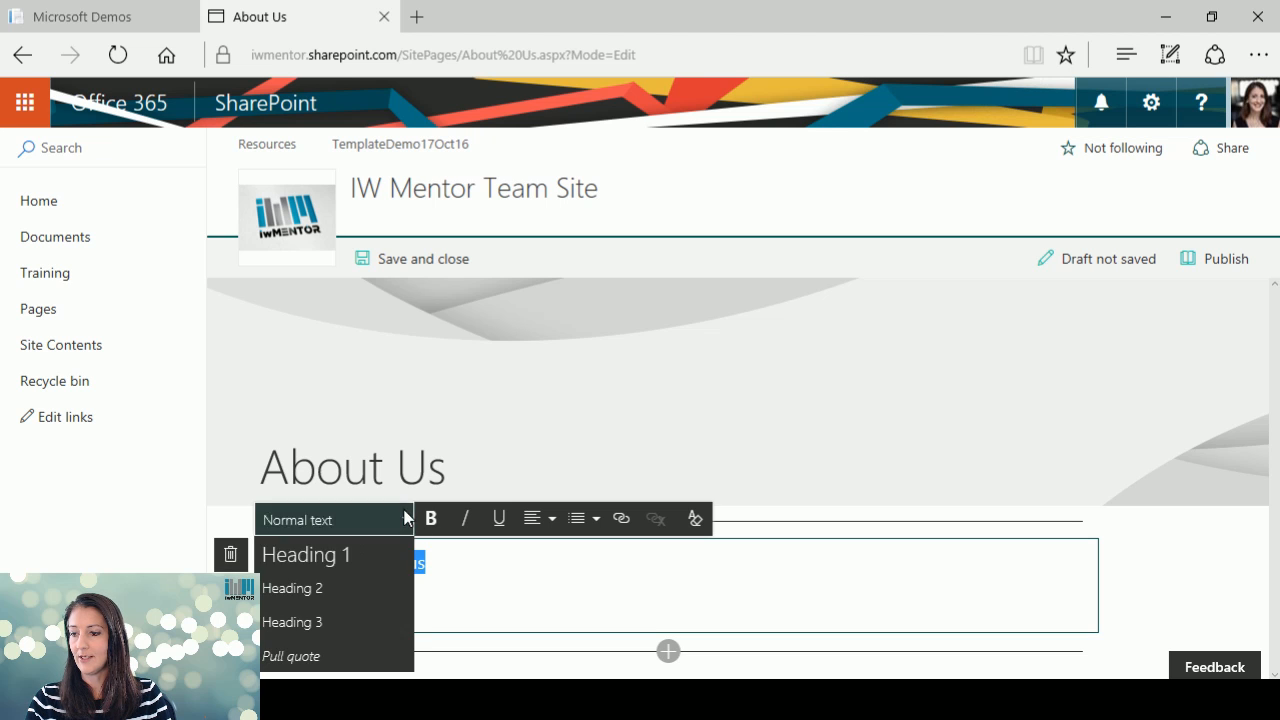
left_click(340, 556)
left_click_drag(389, 626, 262, 627)
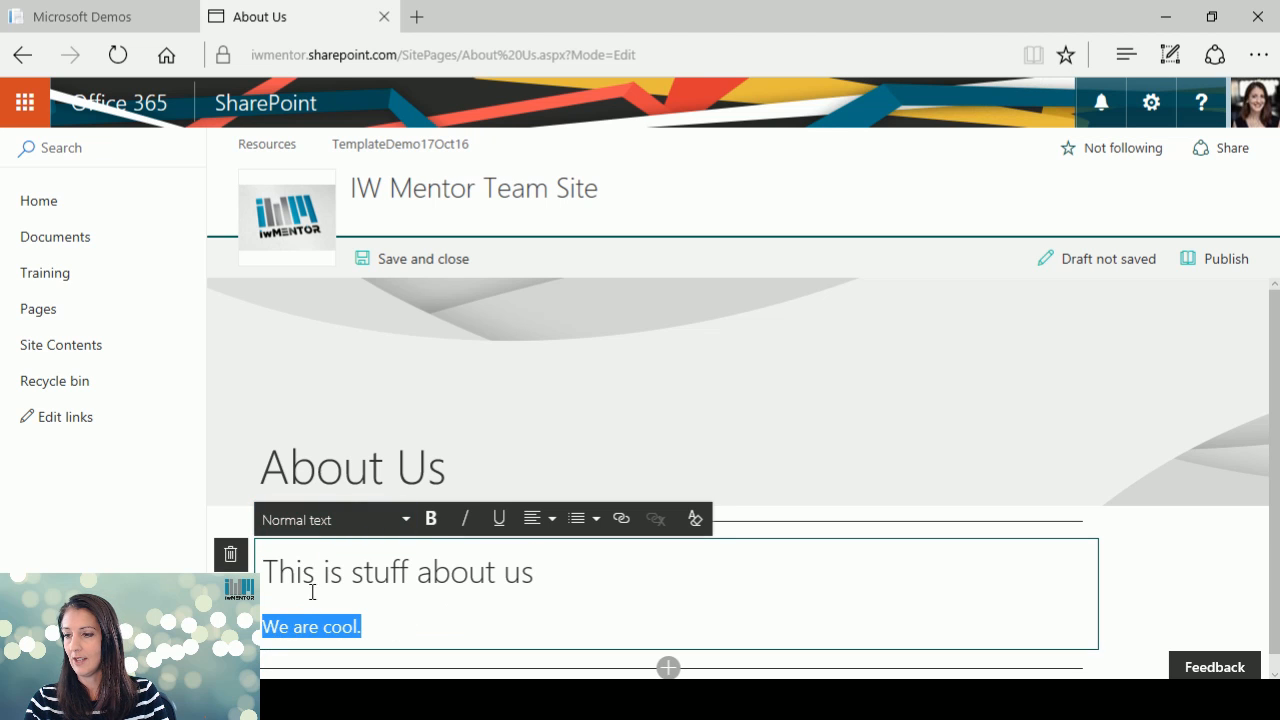
left_click(407, 583)
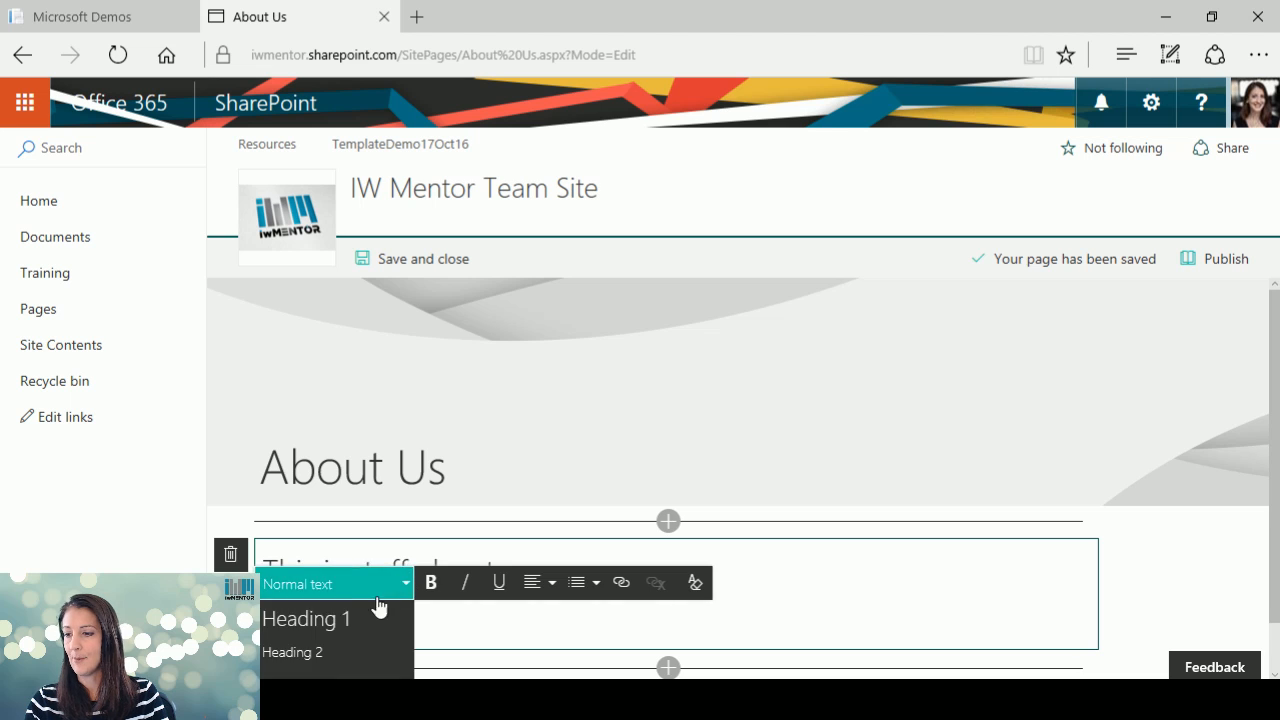
left_click(329, 652)
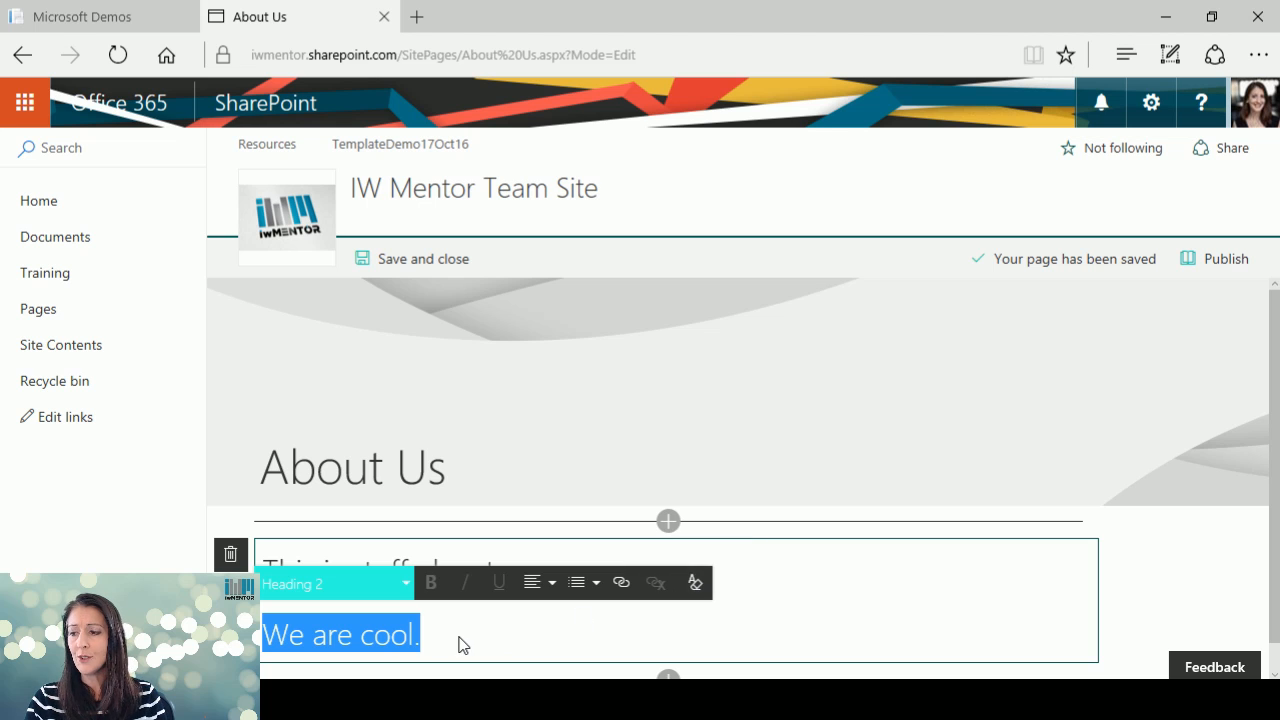
left_click(535, 590)
left_click(587, 628)
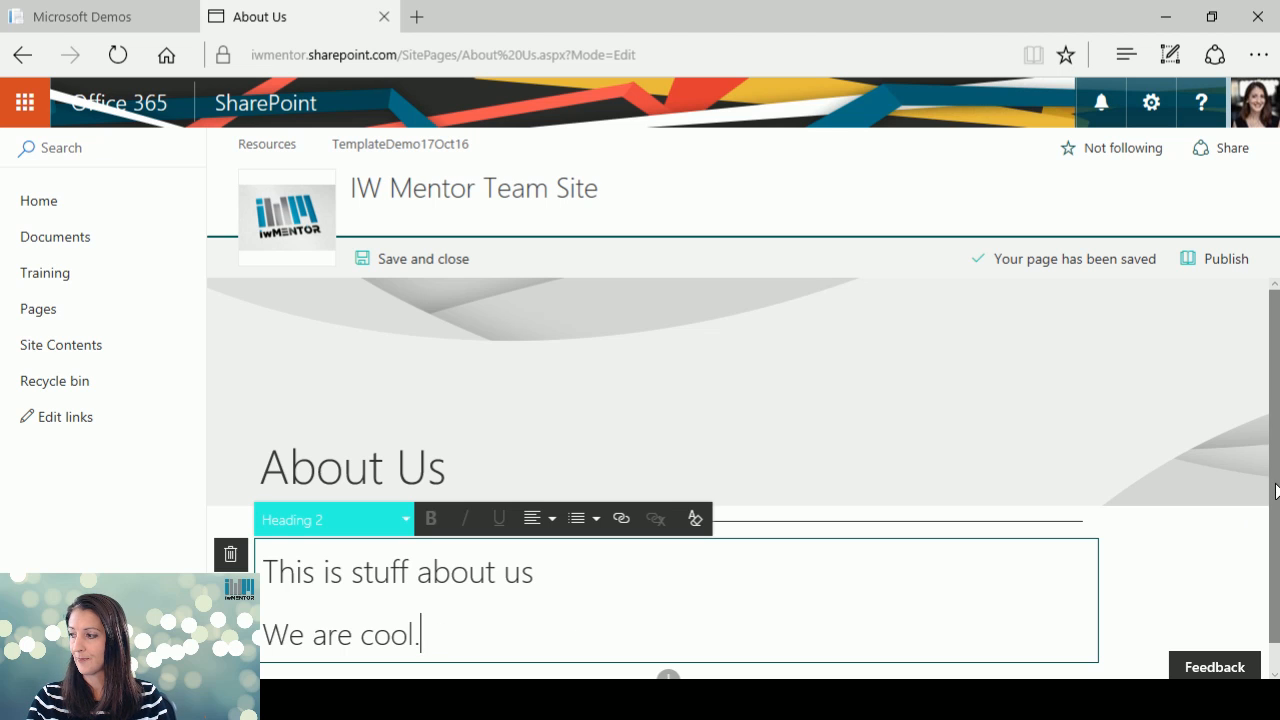
scroll(1276, 490, "down", 1)
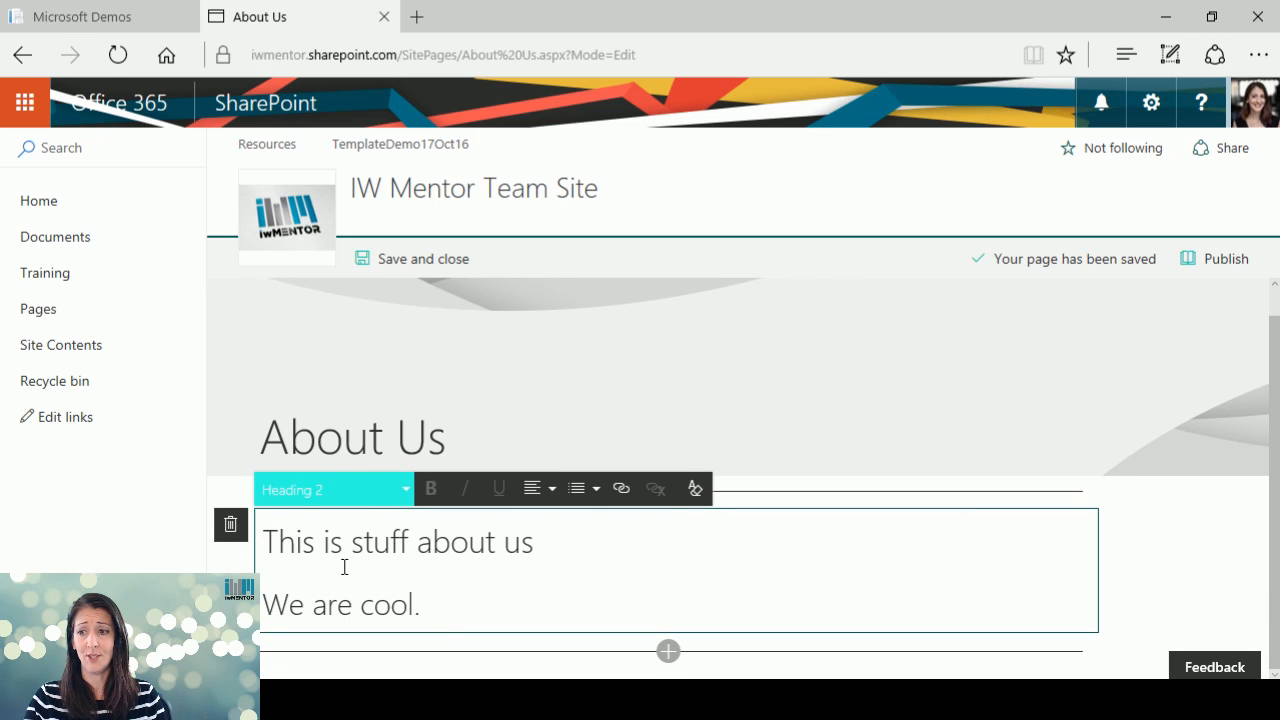
left_click(231, 526)
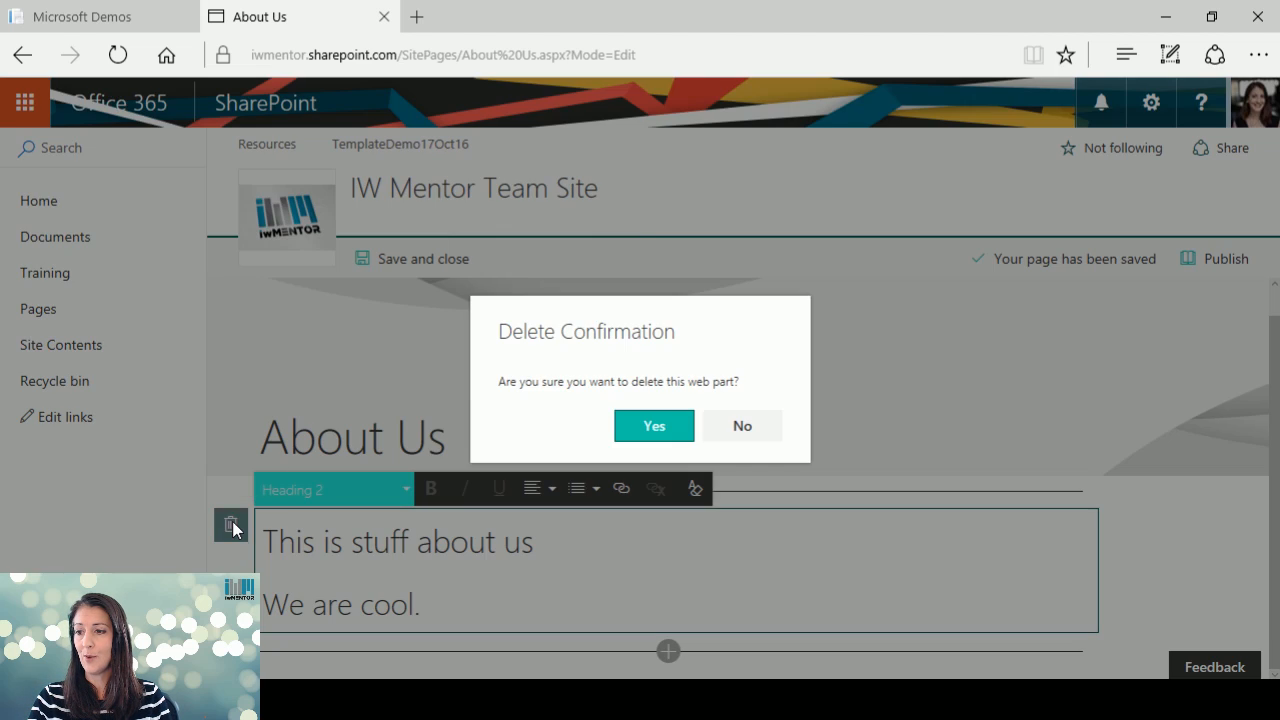
left_click(742, 426)
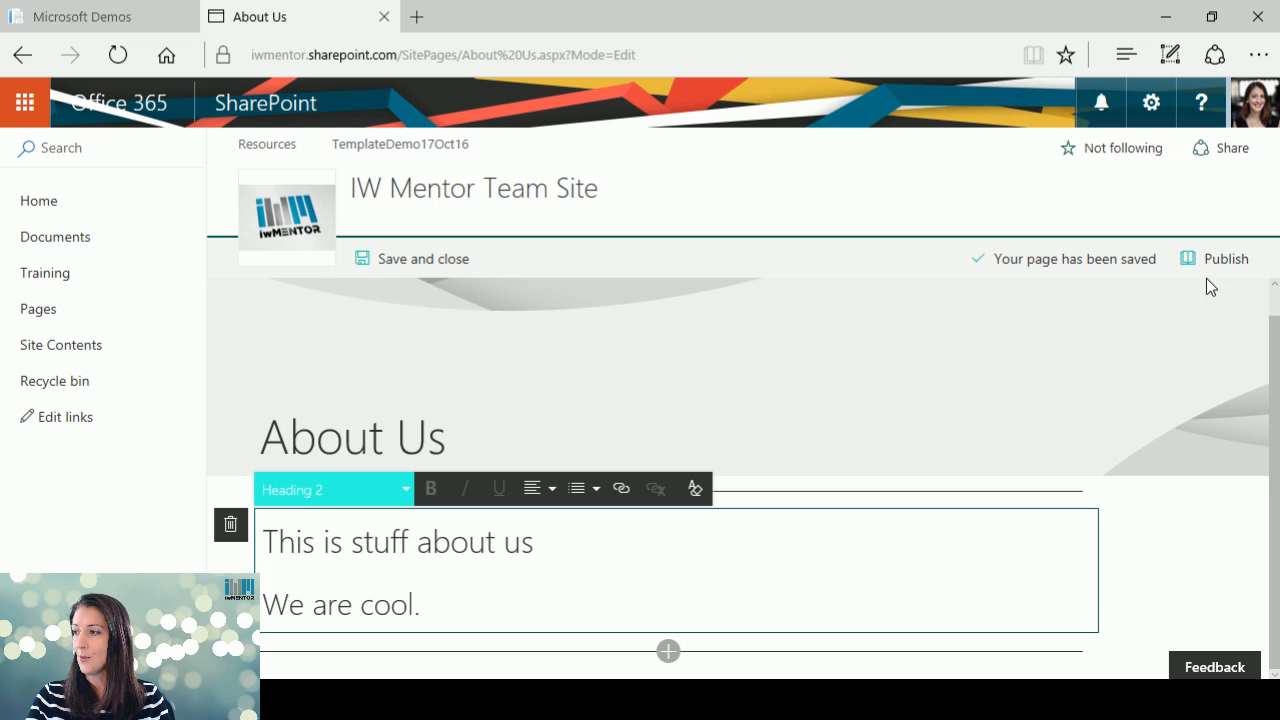
- Add an Image web part below the text, using the green banner with blurred light circles from the recent images
left_click(668, 651)
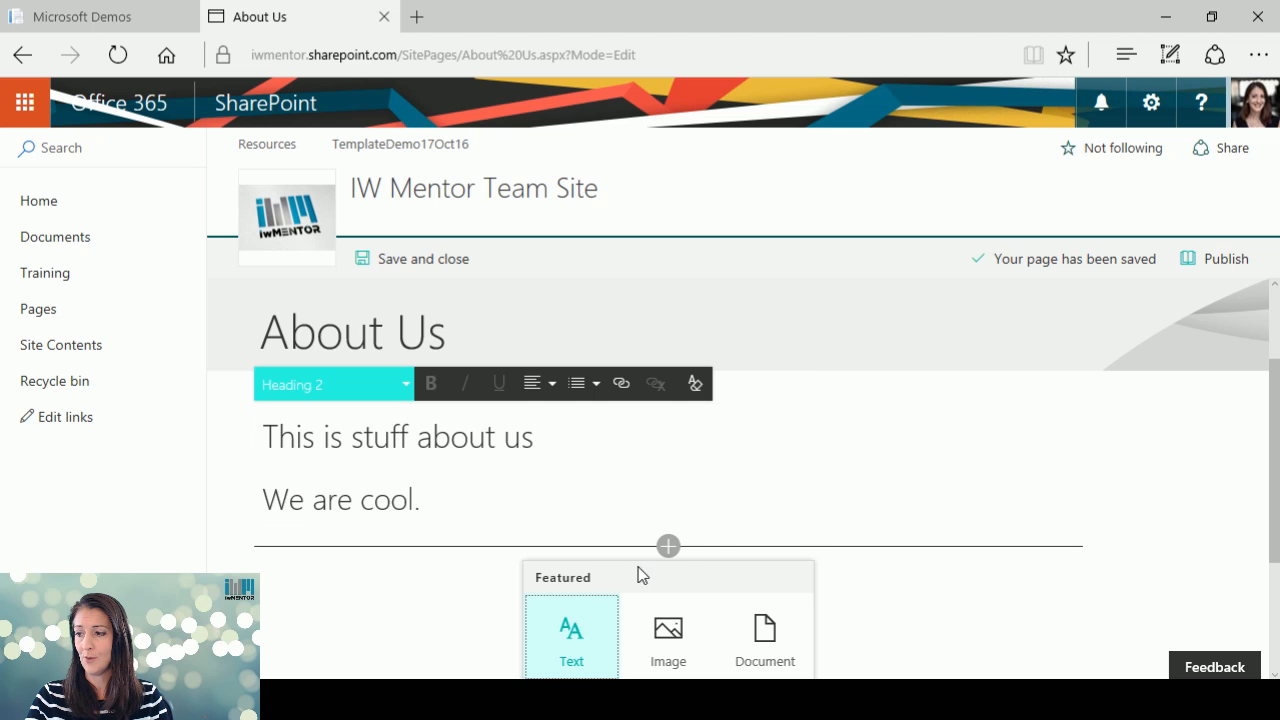
scroll(668, 618, "down", 2)
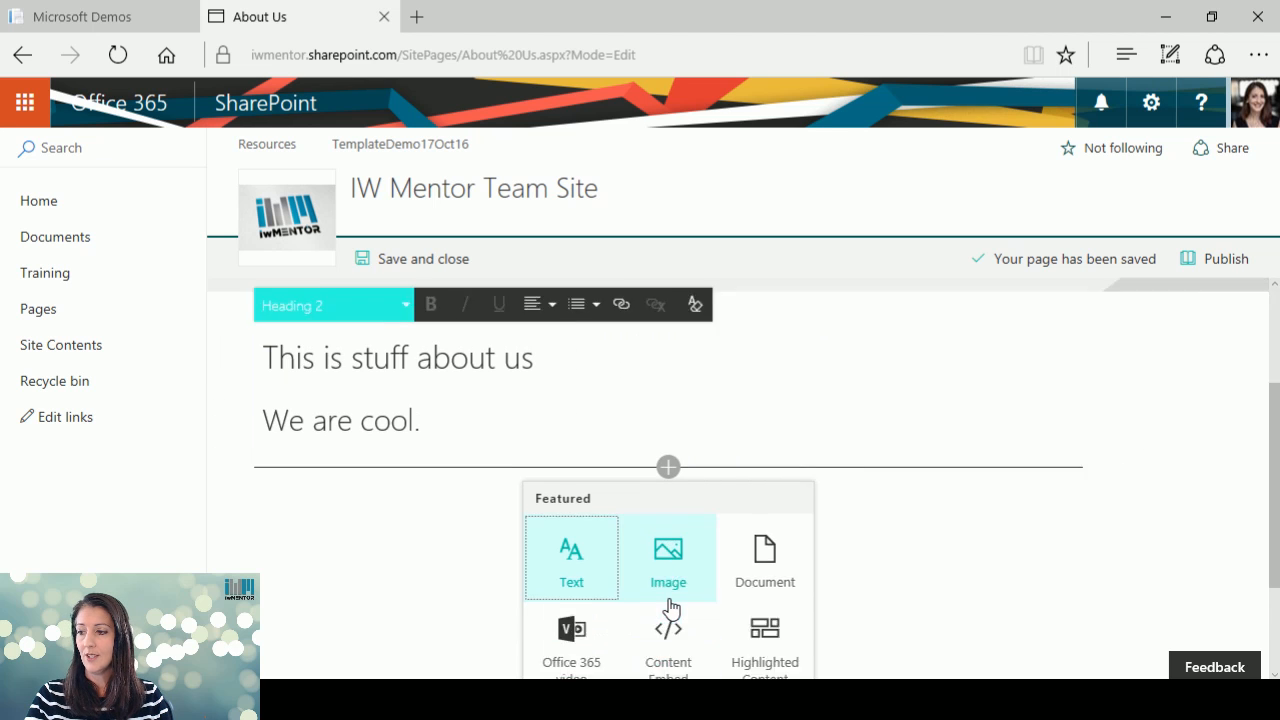
left_click(678, 522)
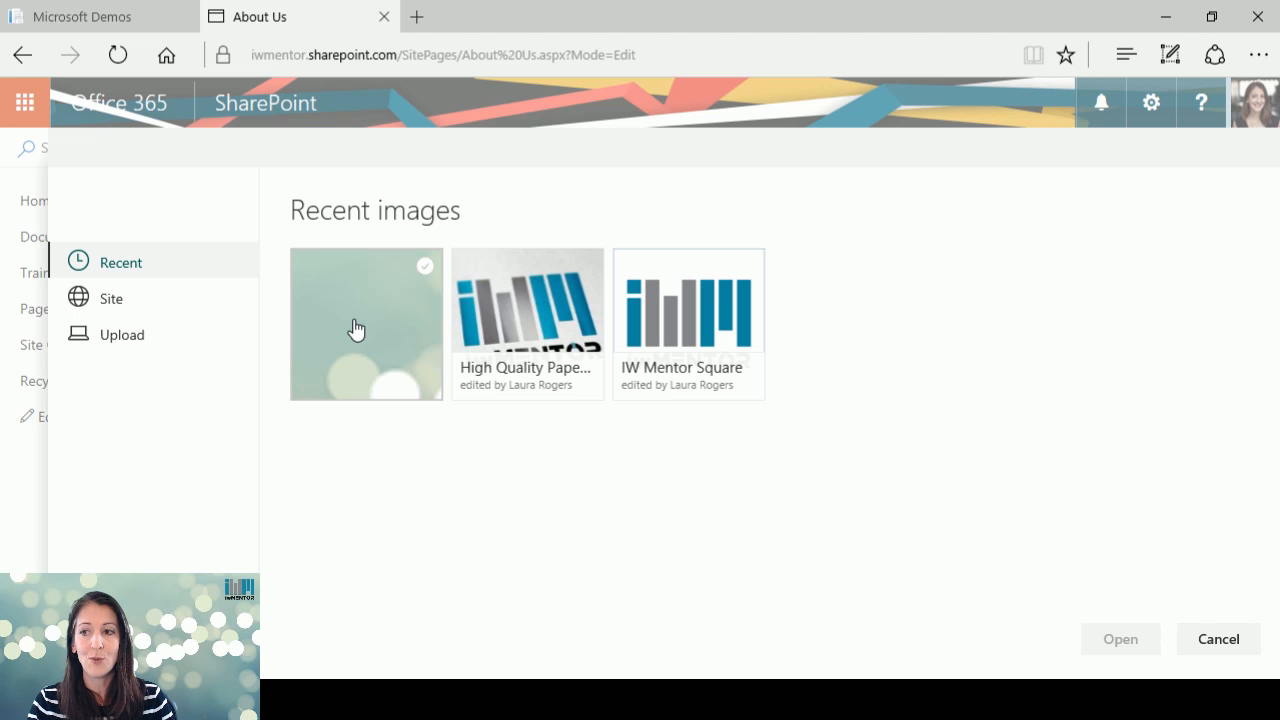
left_click(110, 300)
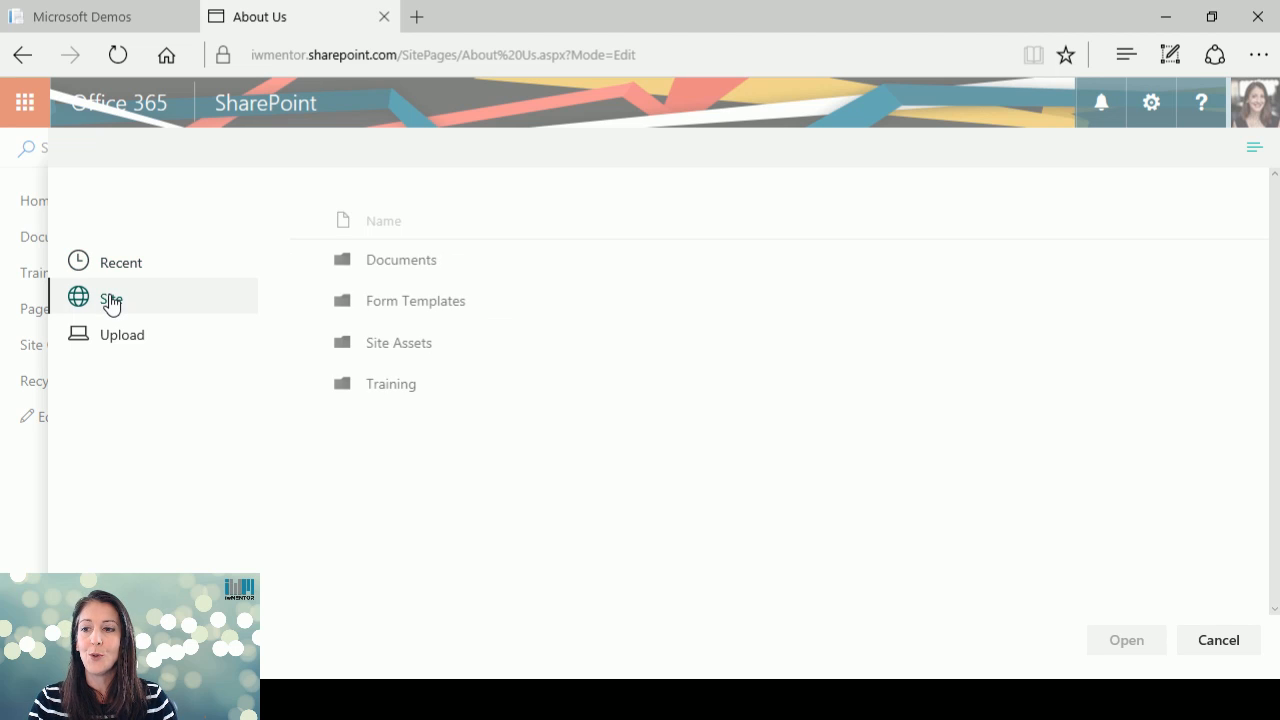
left_click(410, 344)
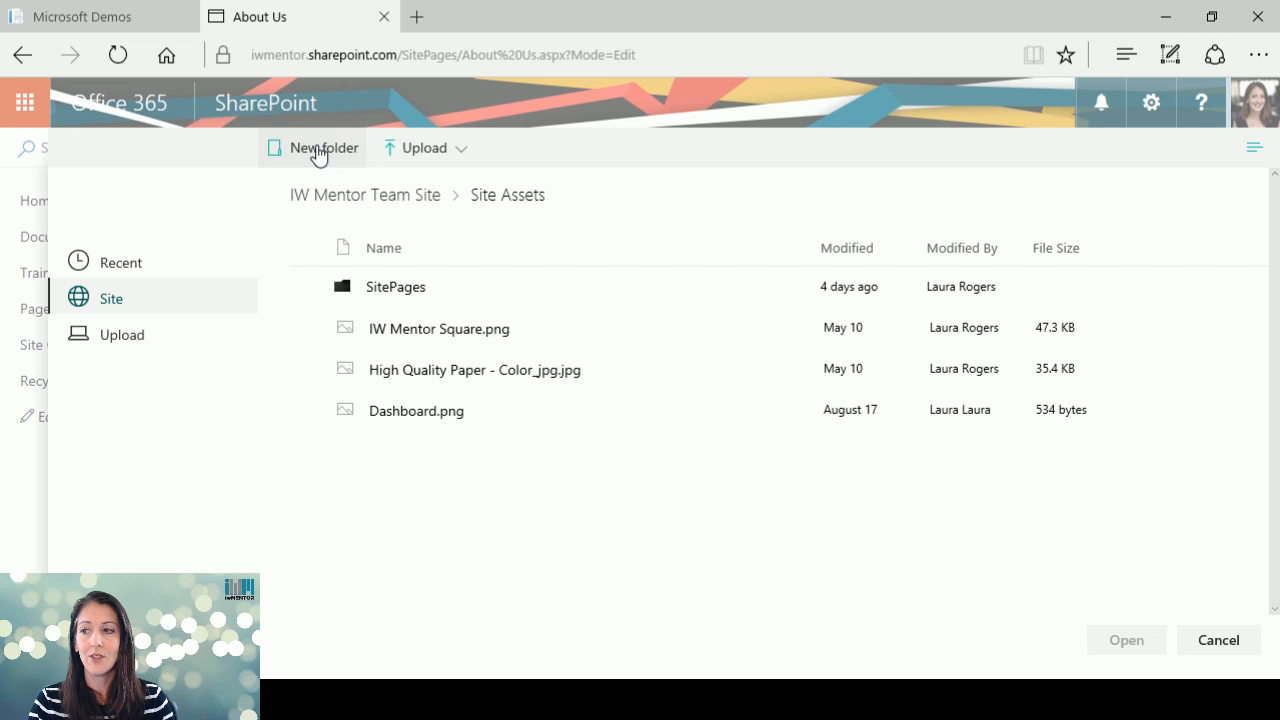
left_click(108, 342)
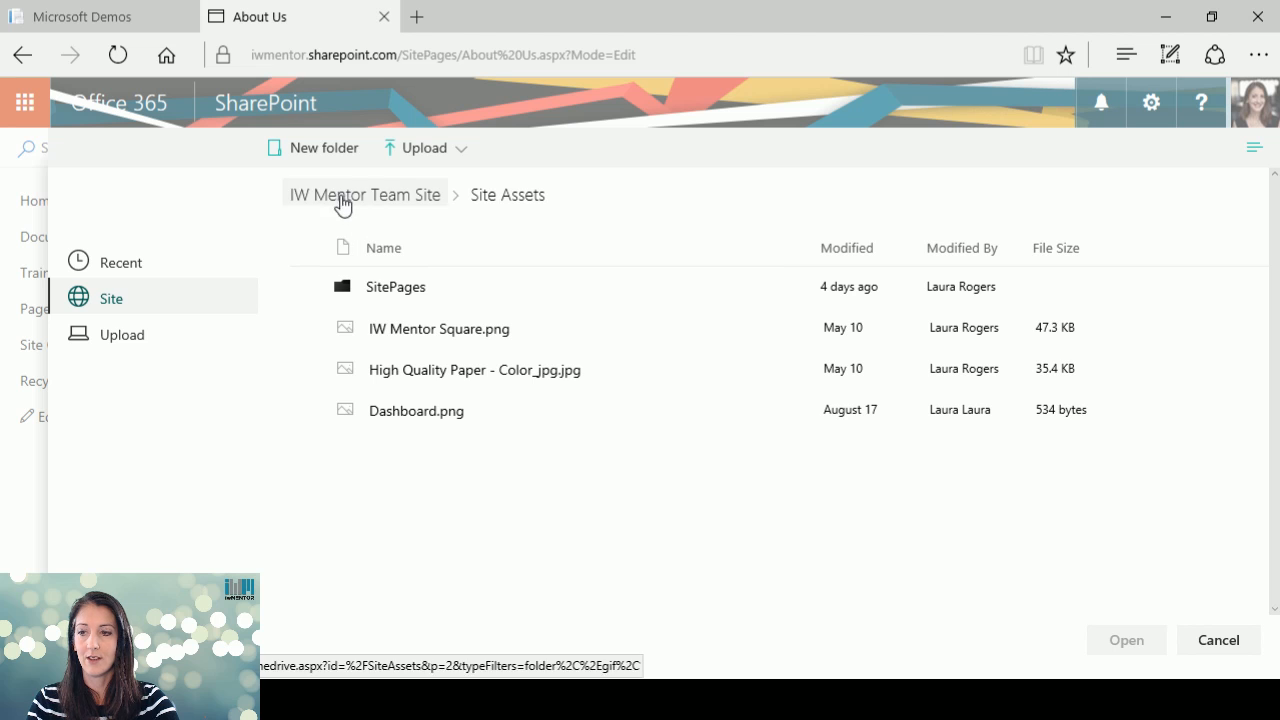
left_click(120, 268)
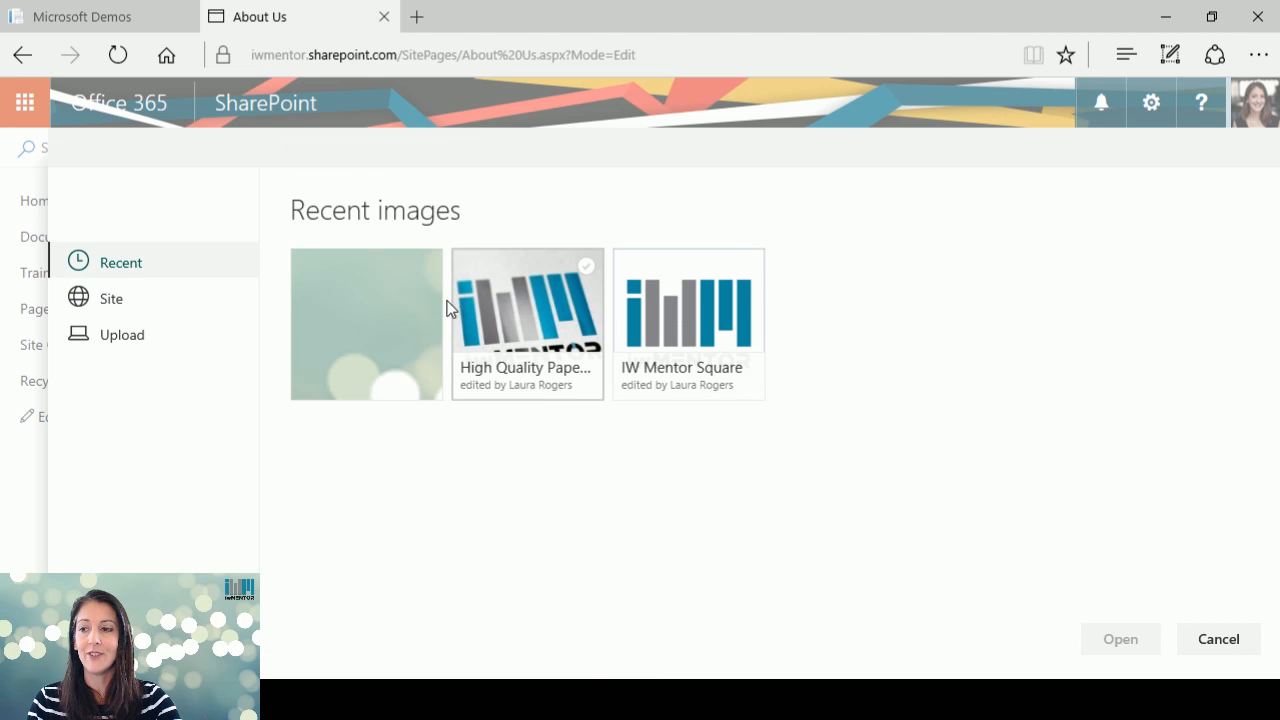
left_click(403, 314)
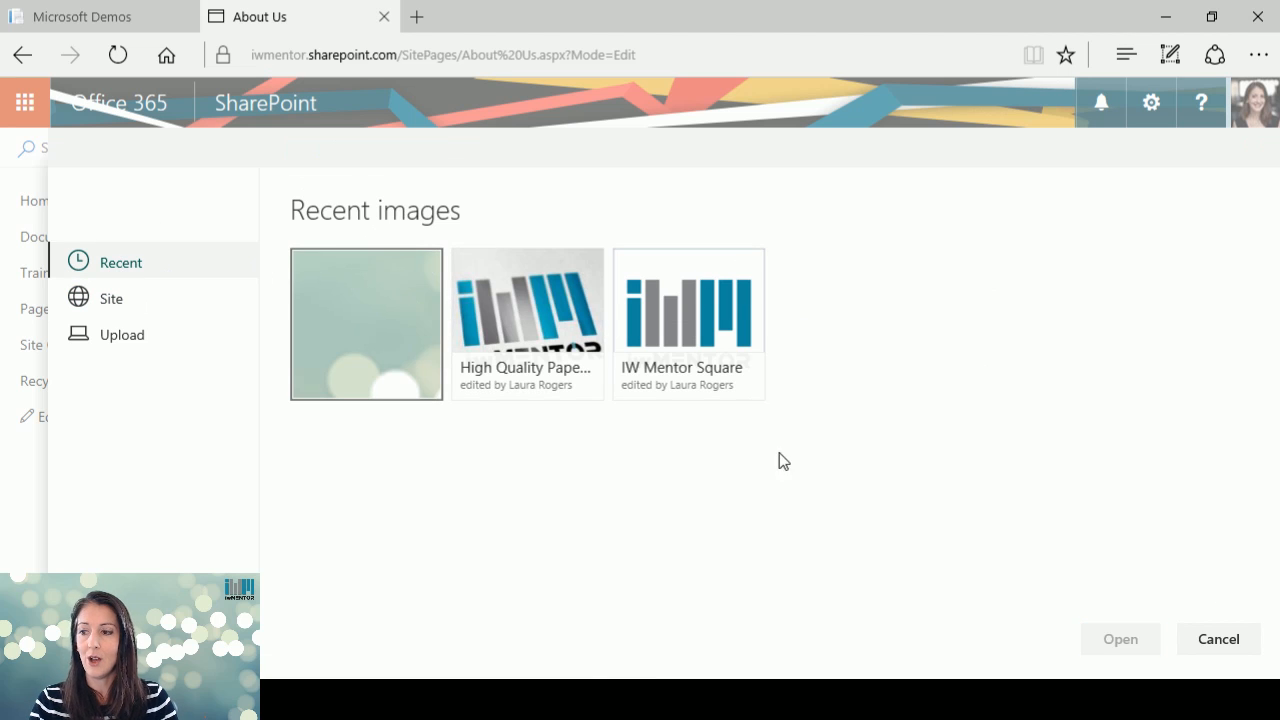
left_click(348, 322)
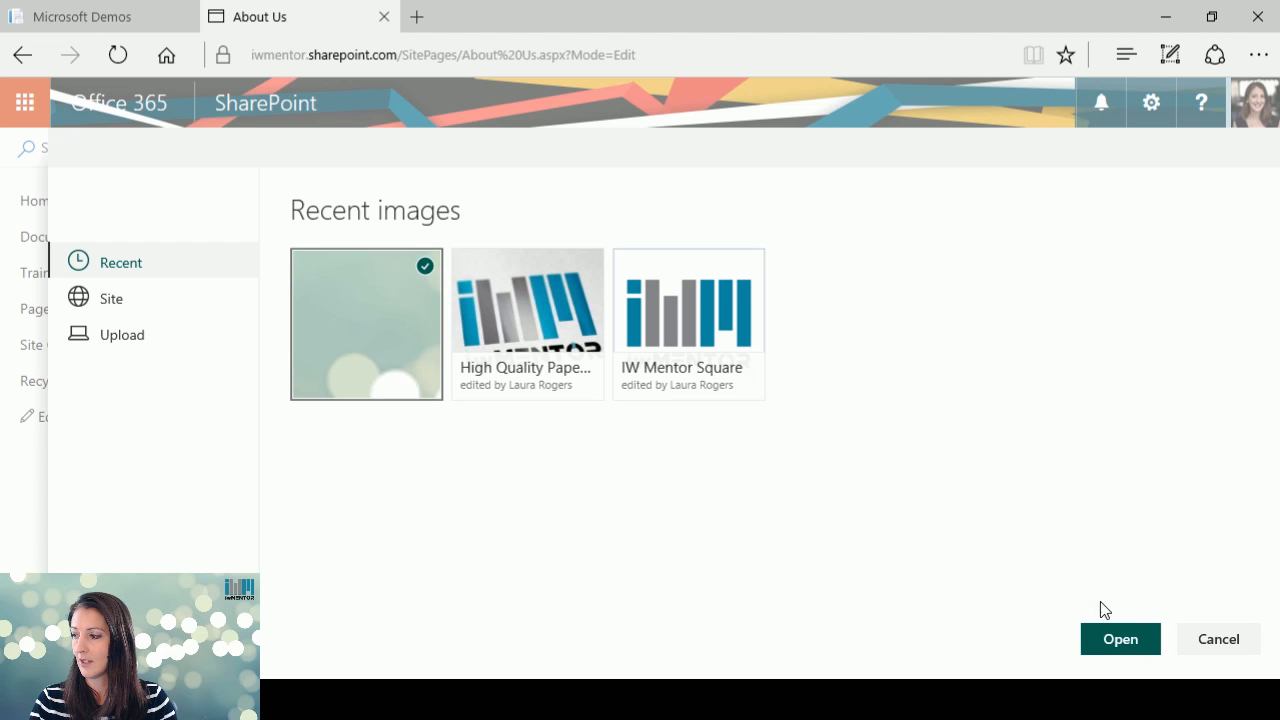
left_click(1114, 645)
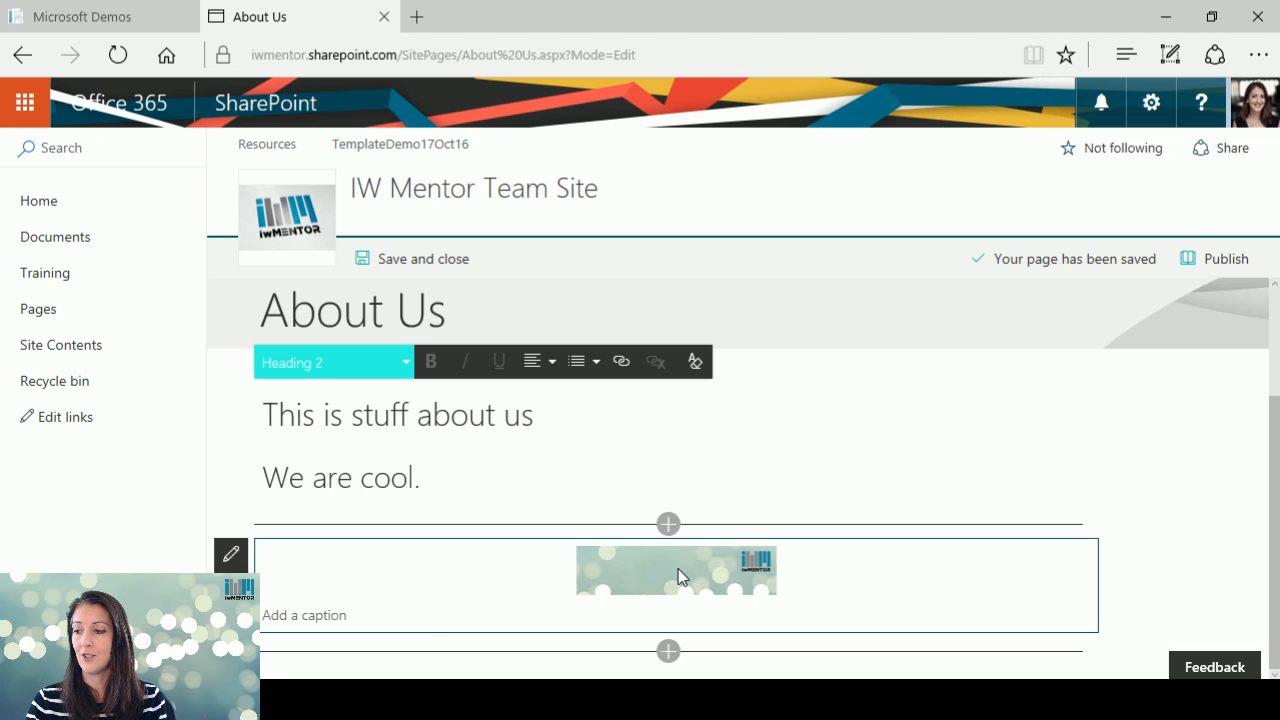
- Set the banner image's alternative text to "My logo" and its caption to "This is stuff here."
left_click(231, 556)
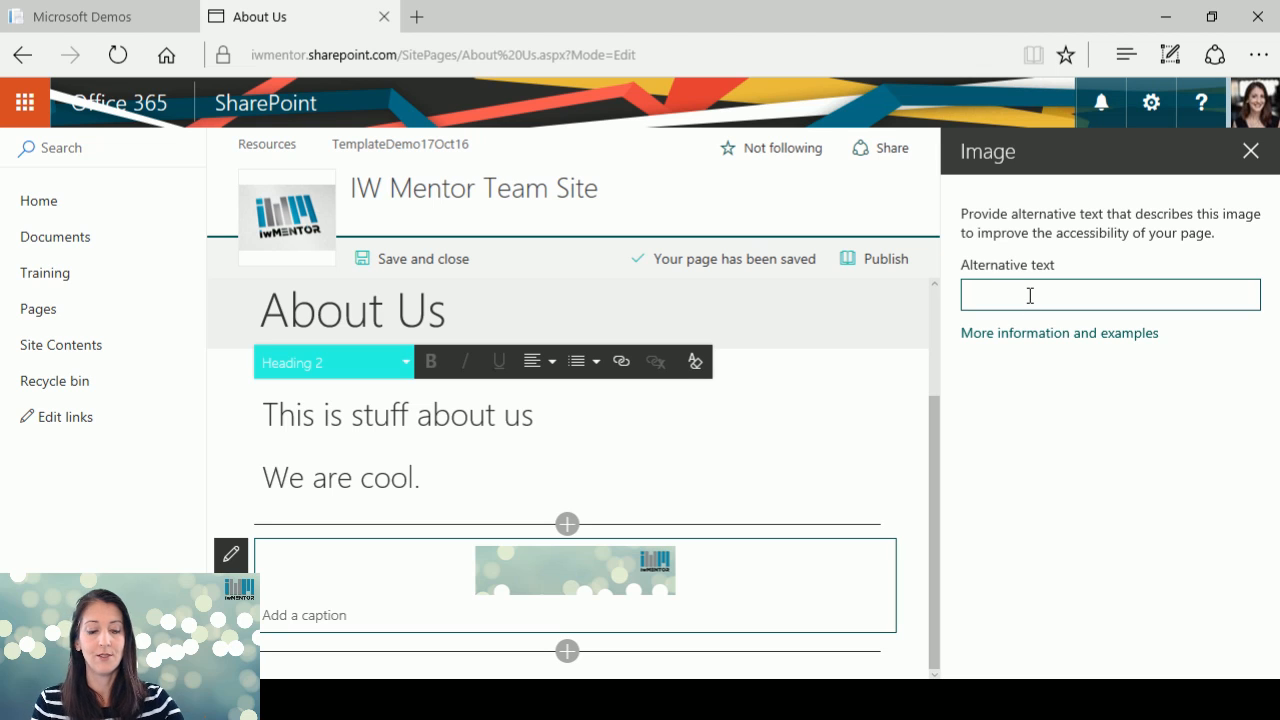
type("My logo")
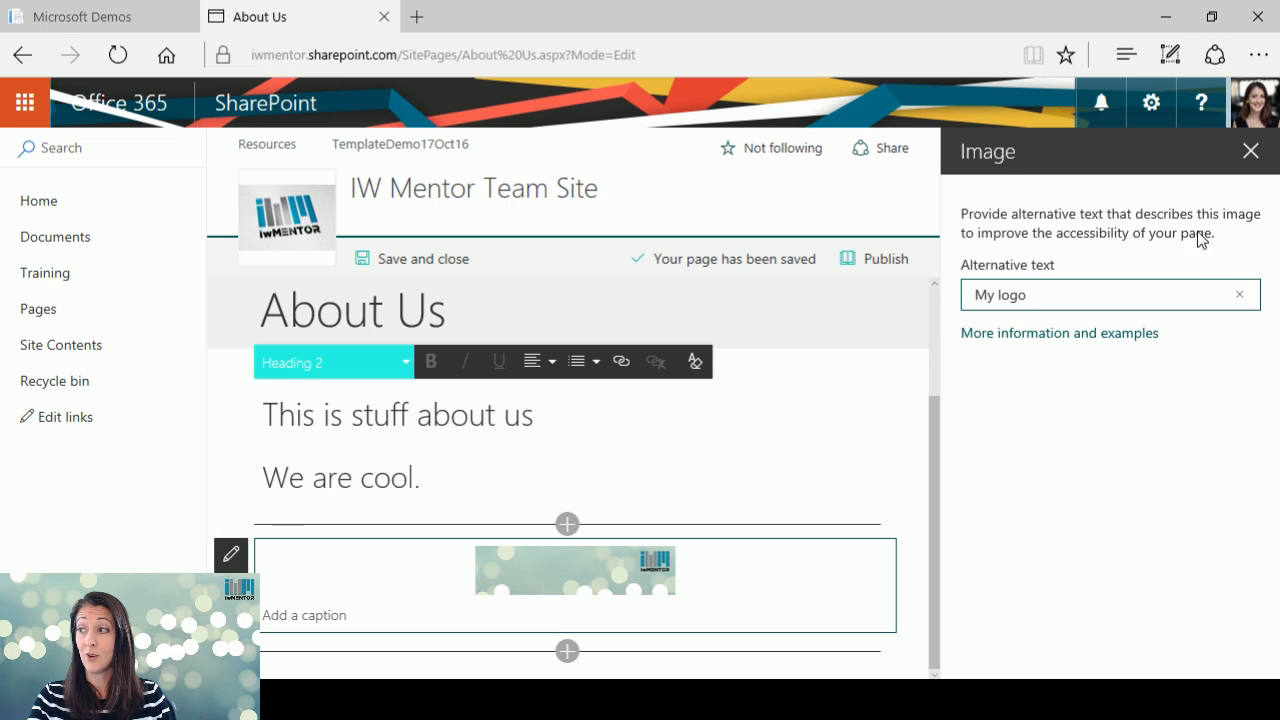
left_click(349, 618)
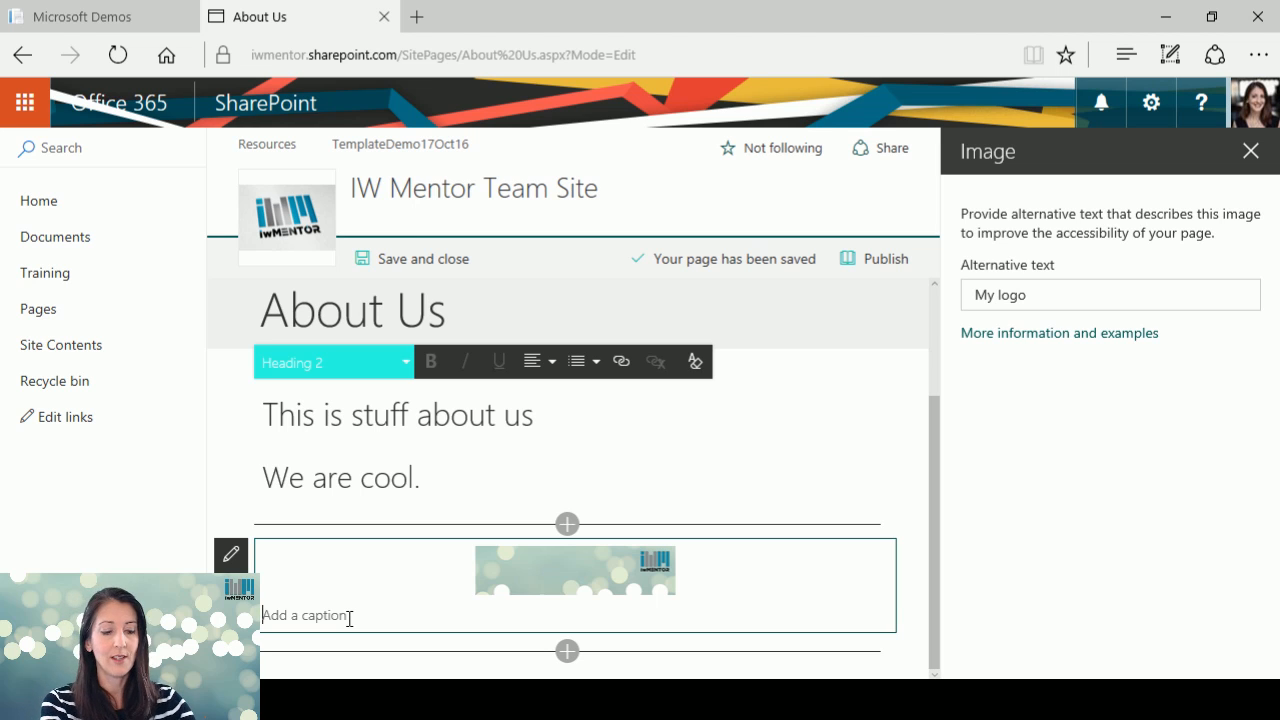
type("This is ")
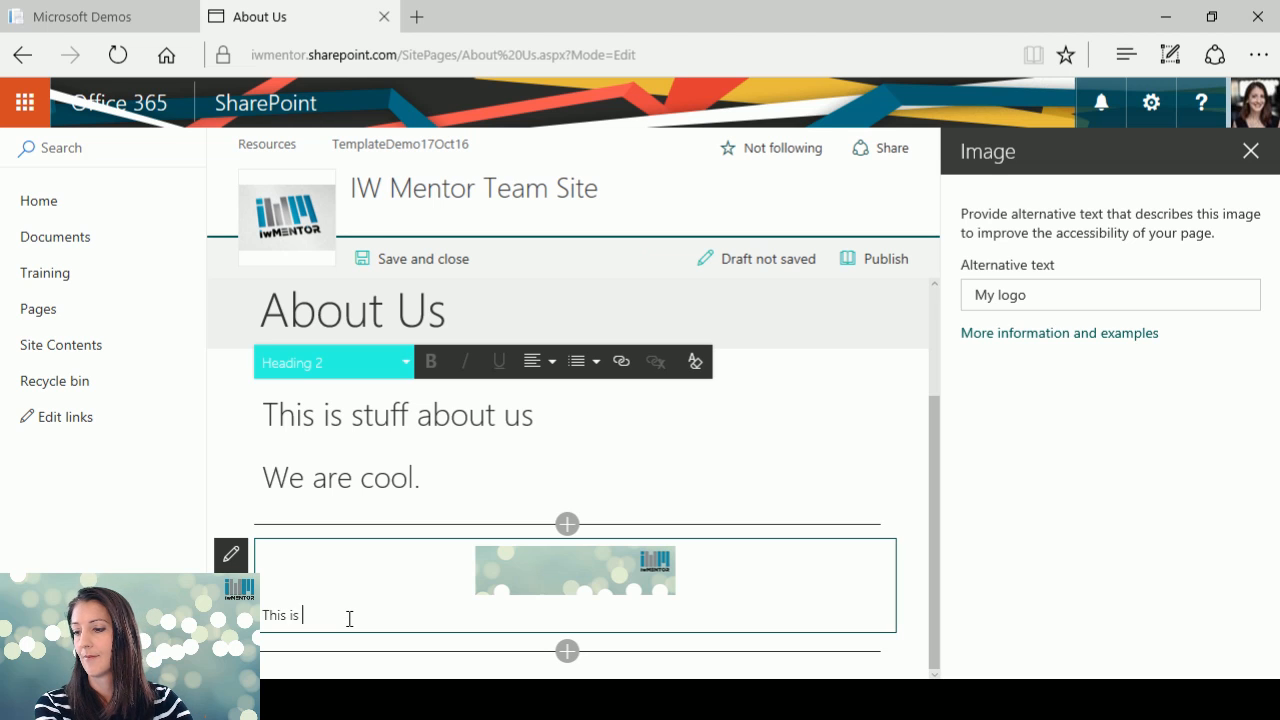
type("stuff here.")
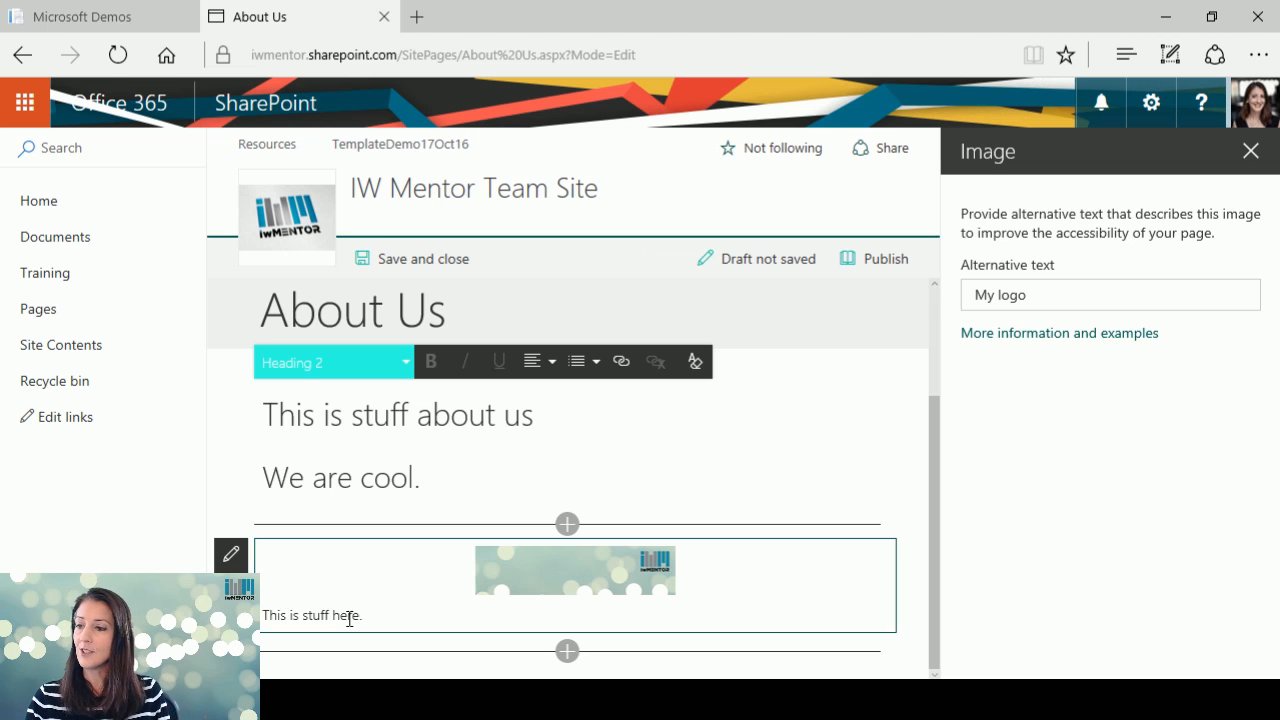
- Publish the About Us page, check the published content, and reopen the page for editing
left_click(884, 259)
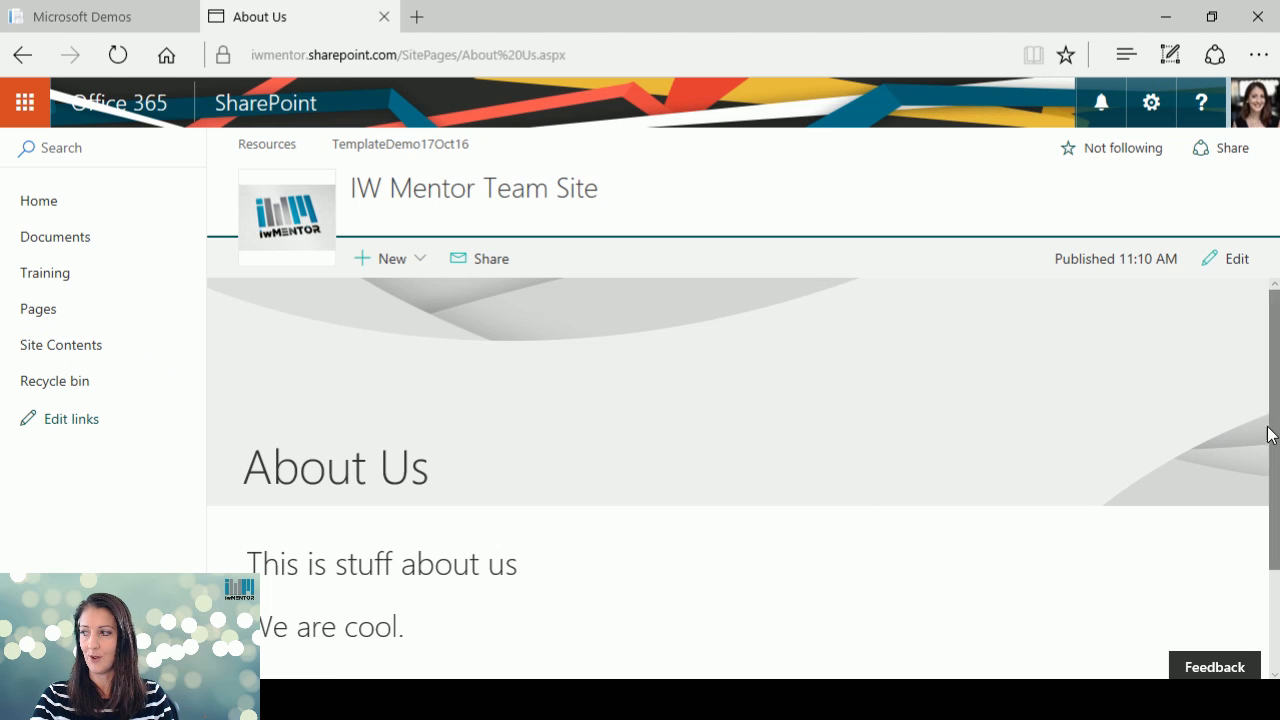
scroll(713, 495, "down", 3)
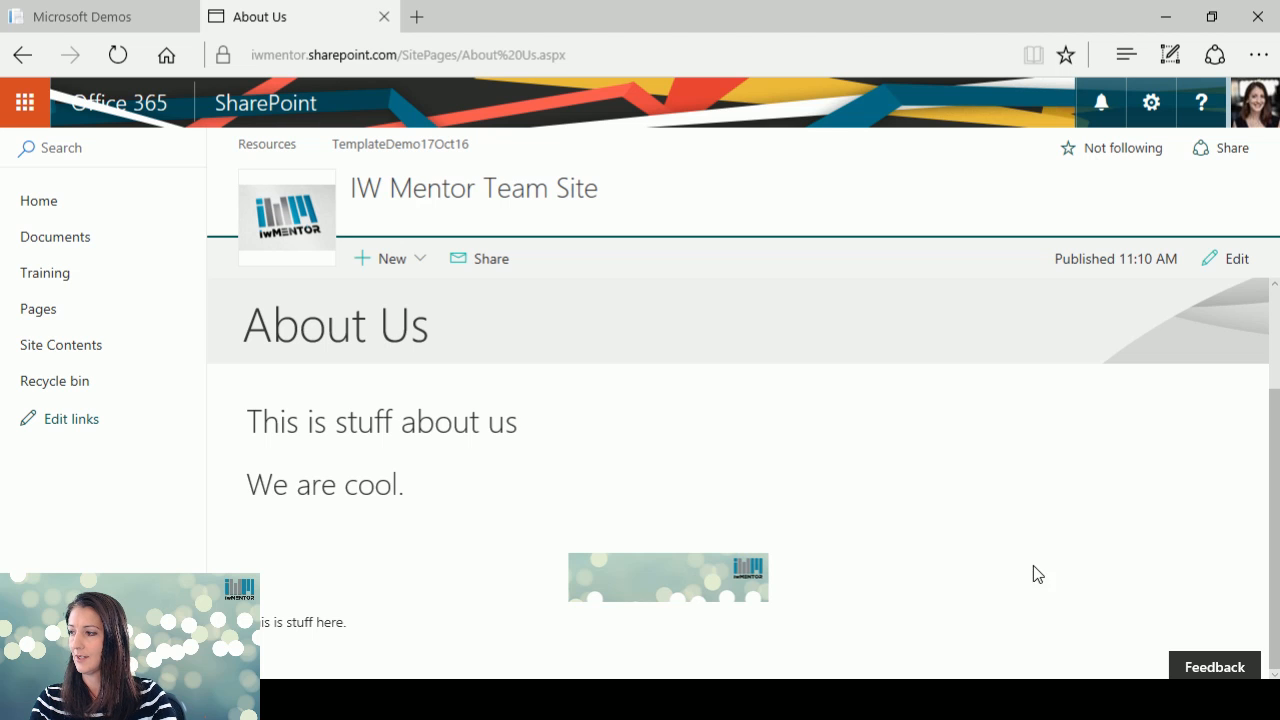
left_click(1237, 260)
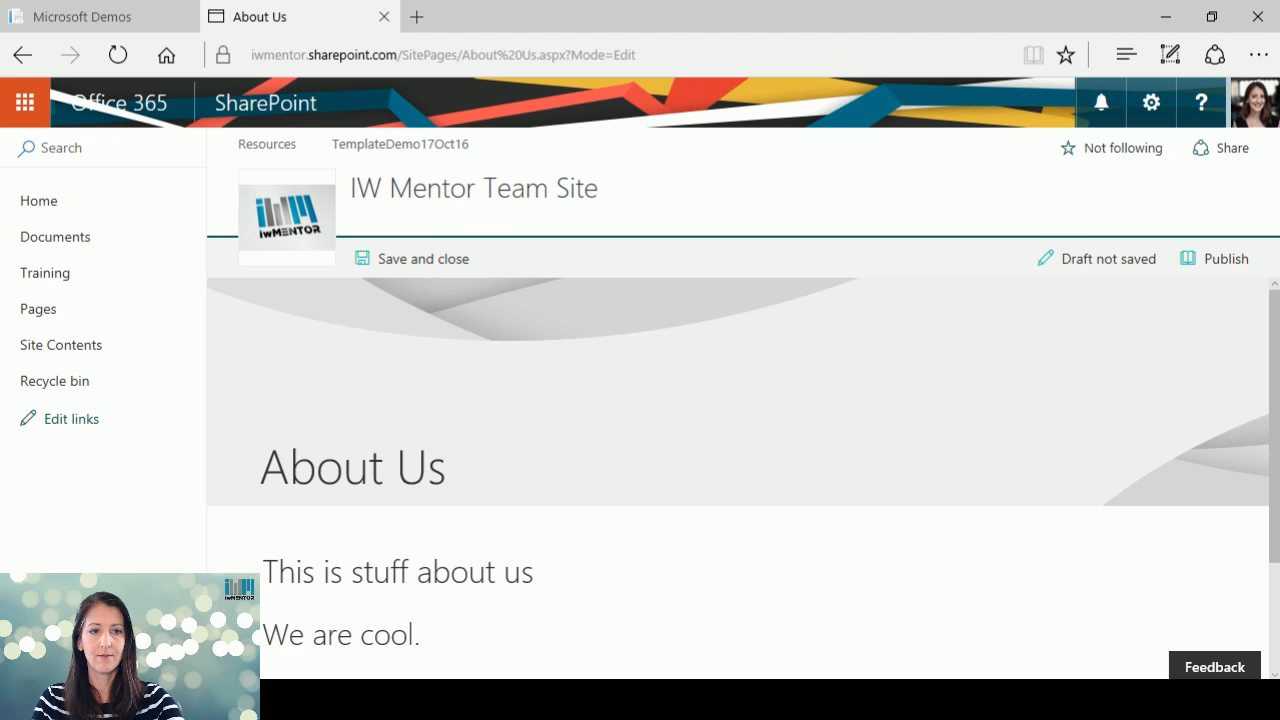
- Add a Document web part above the text, showing "PU Training Manual - NEW" from the recent documents
scroll(584, 426, "down", 2)
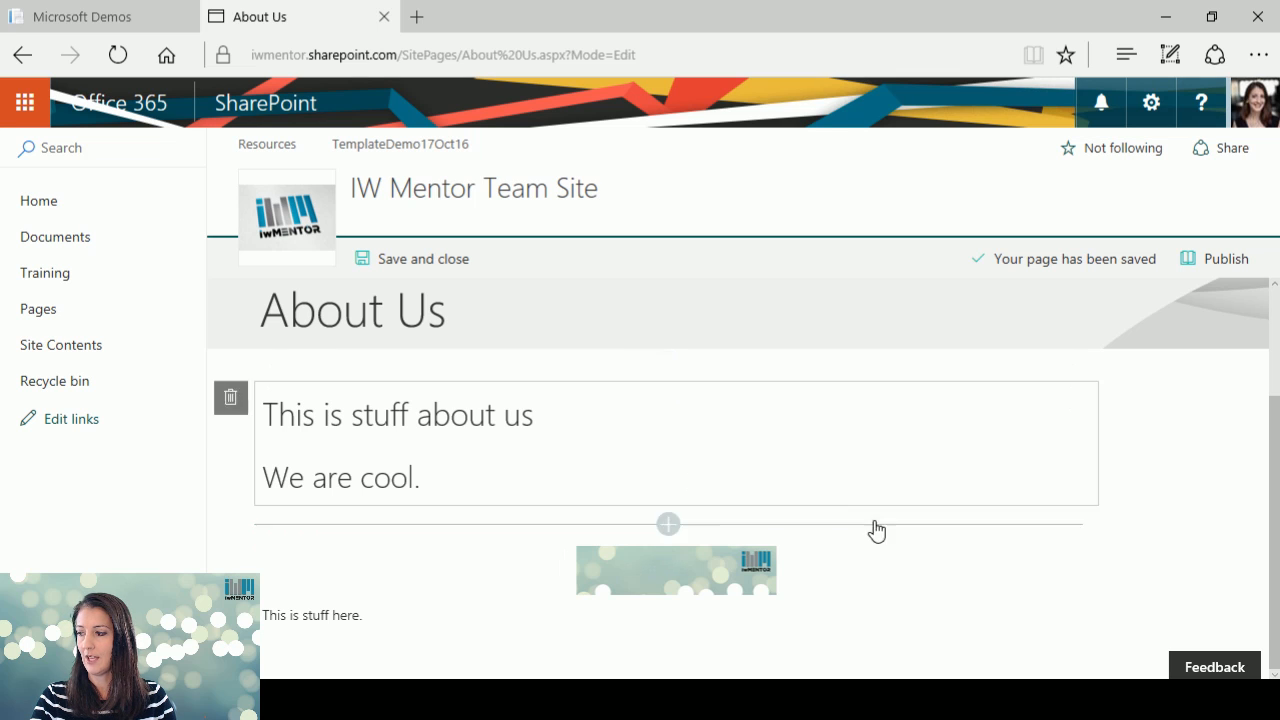
left_click(668, 365)
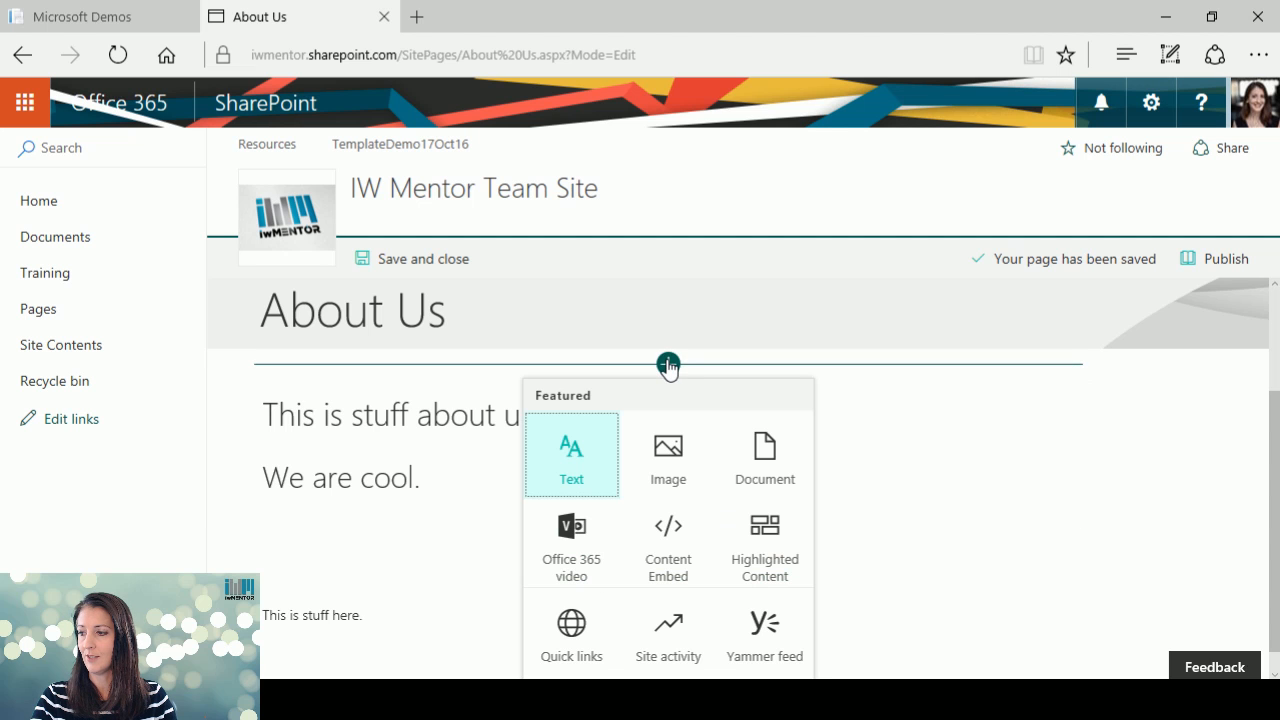
left_click(777, 478)
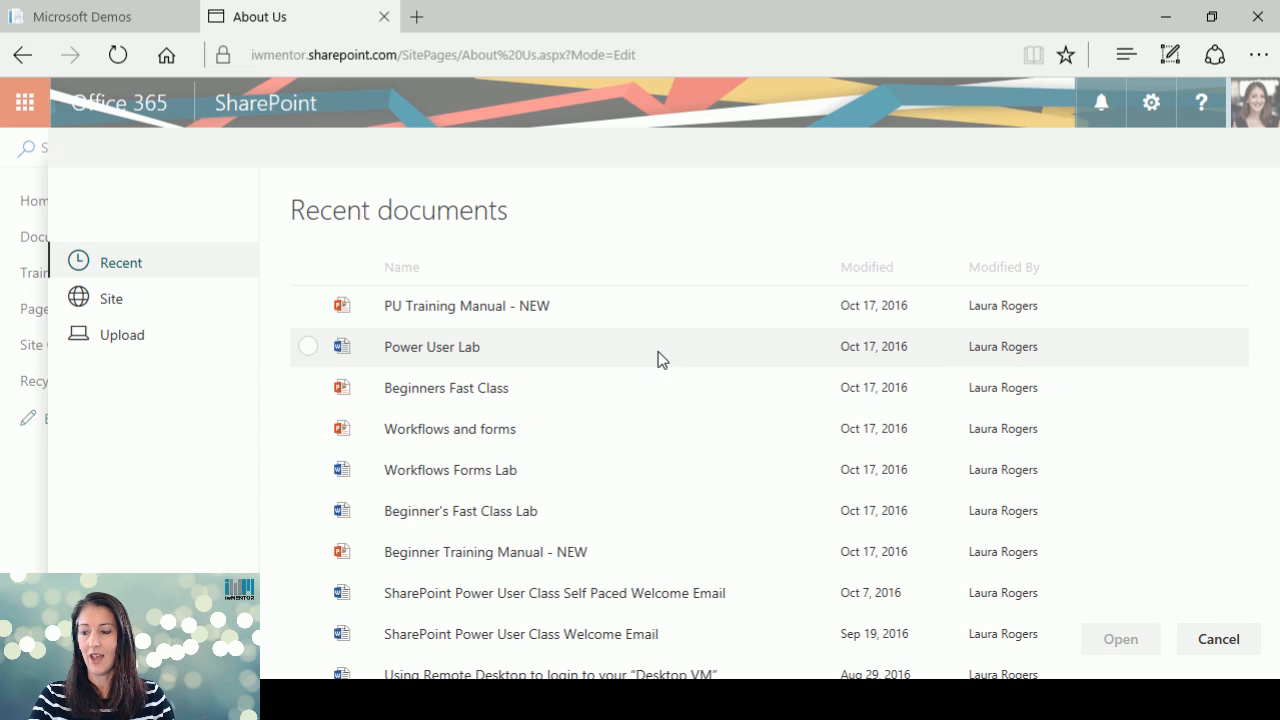
left_click(589, 305)
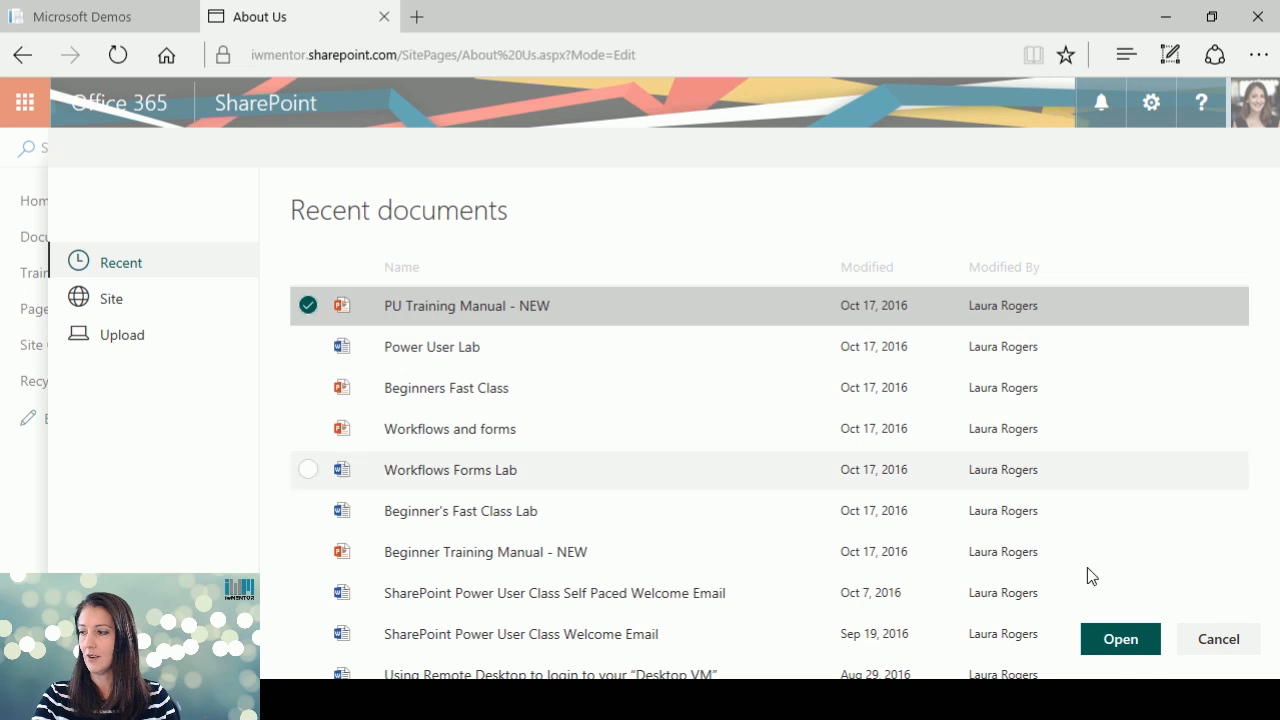
left_click(1118, 642)
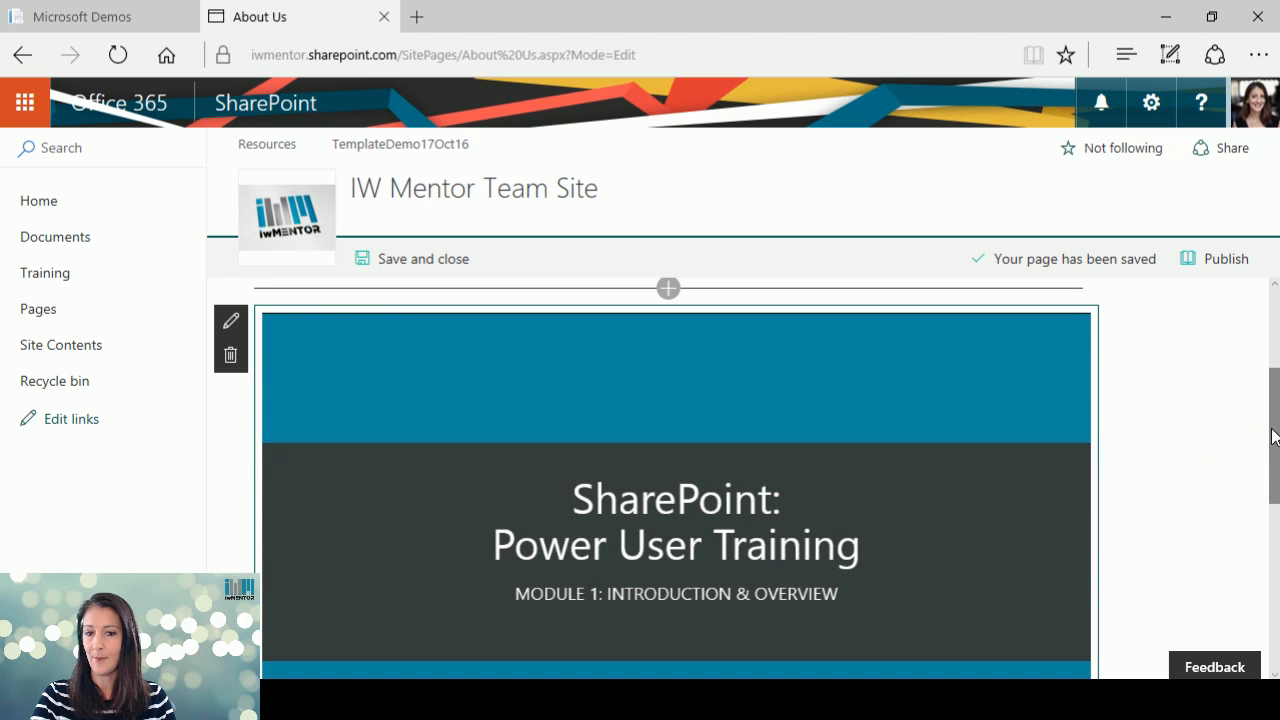
- Enter "This is our Power User Level 2 chall" as the embedded document's description and open the web part's settings
left_click_drag(1273, 436, 1275, 568)
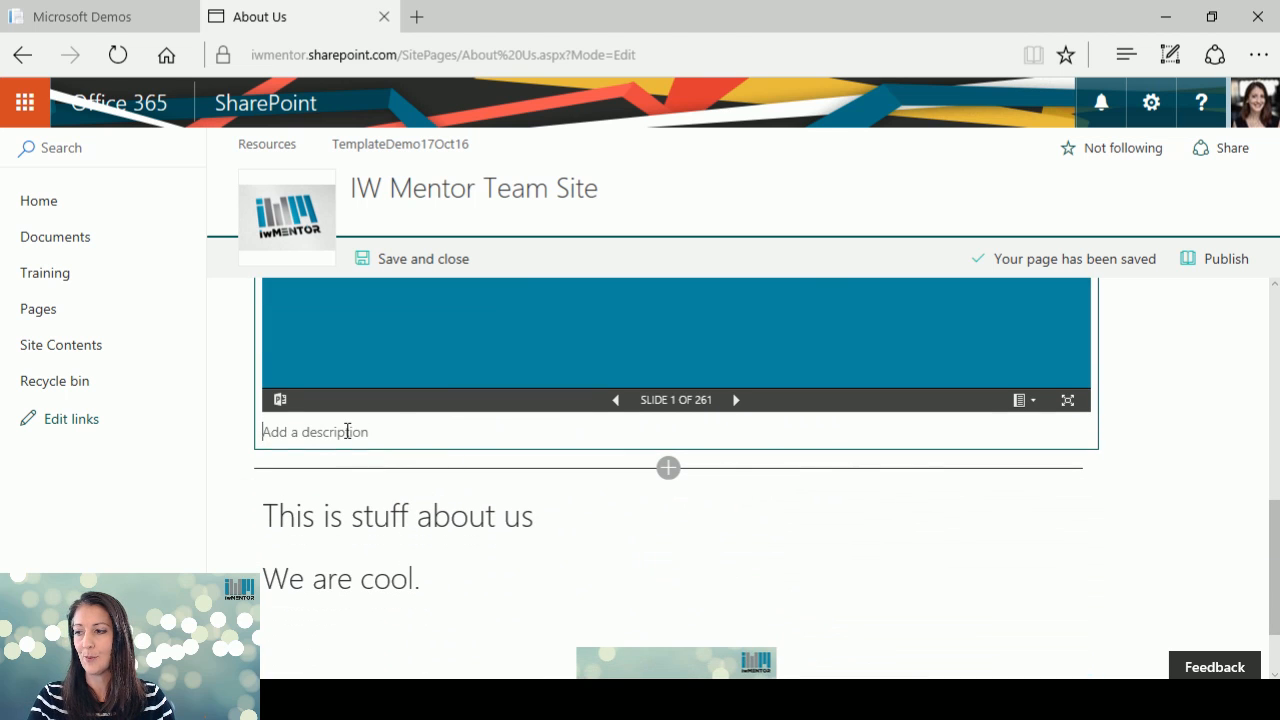
type("This i")
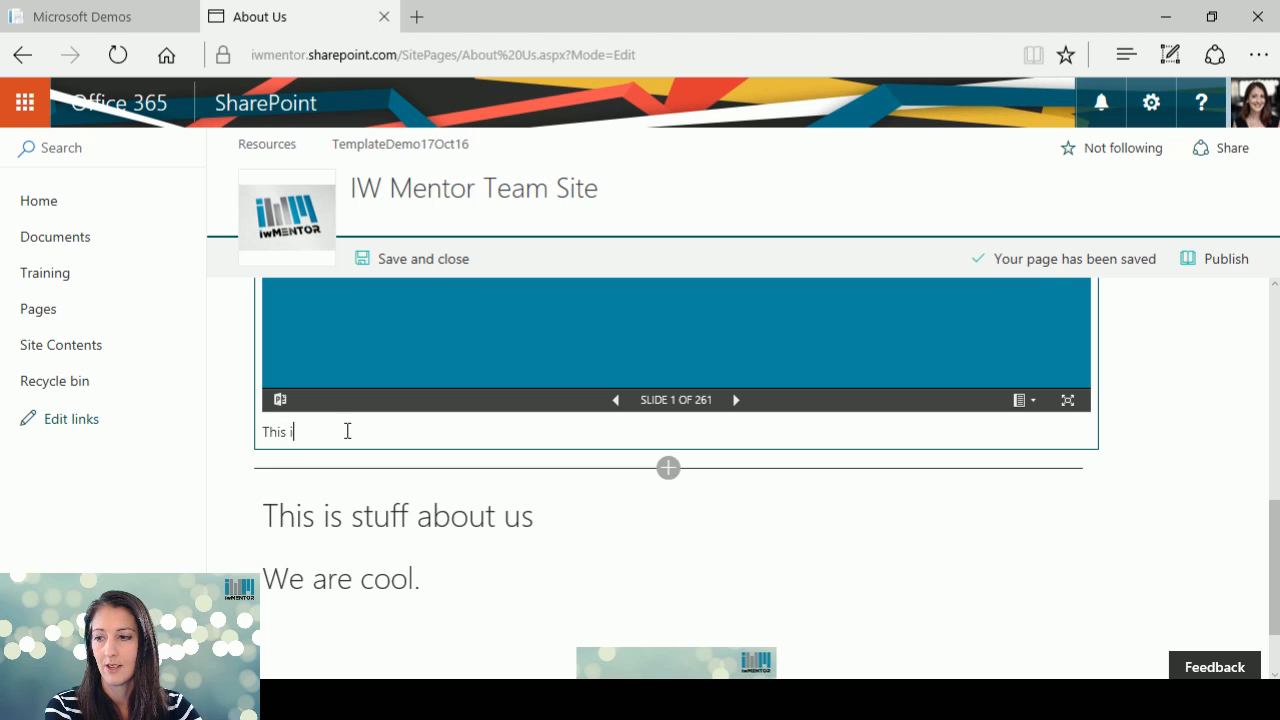
type("s our Power ")
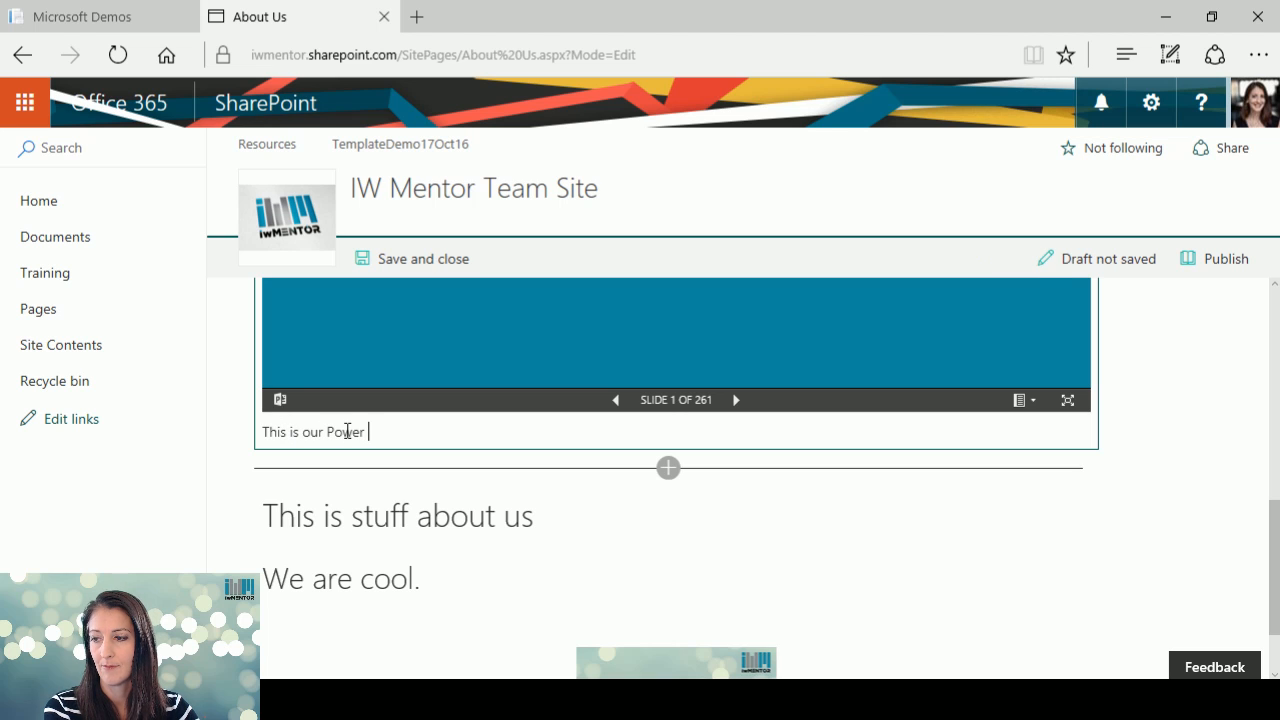
type("User Level ")
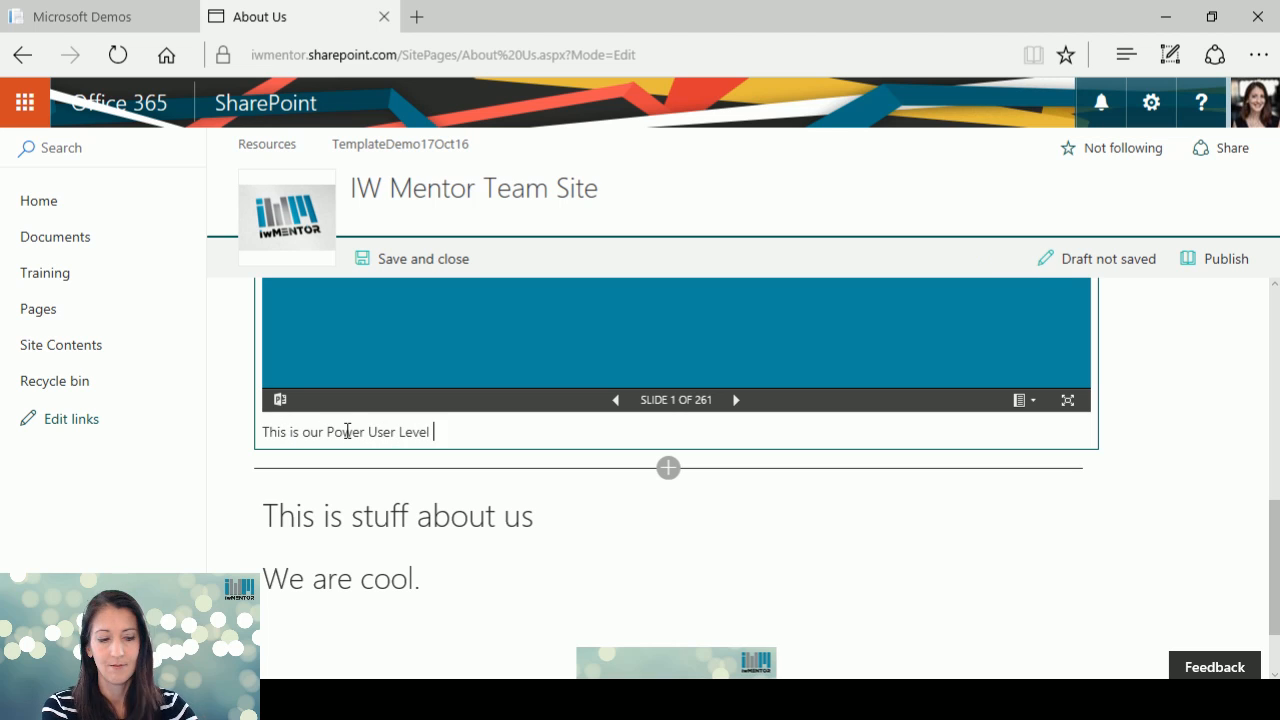
type("2 chall")
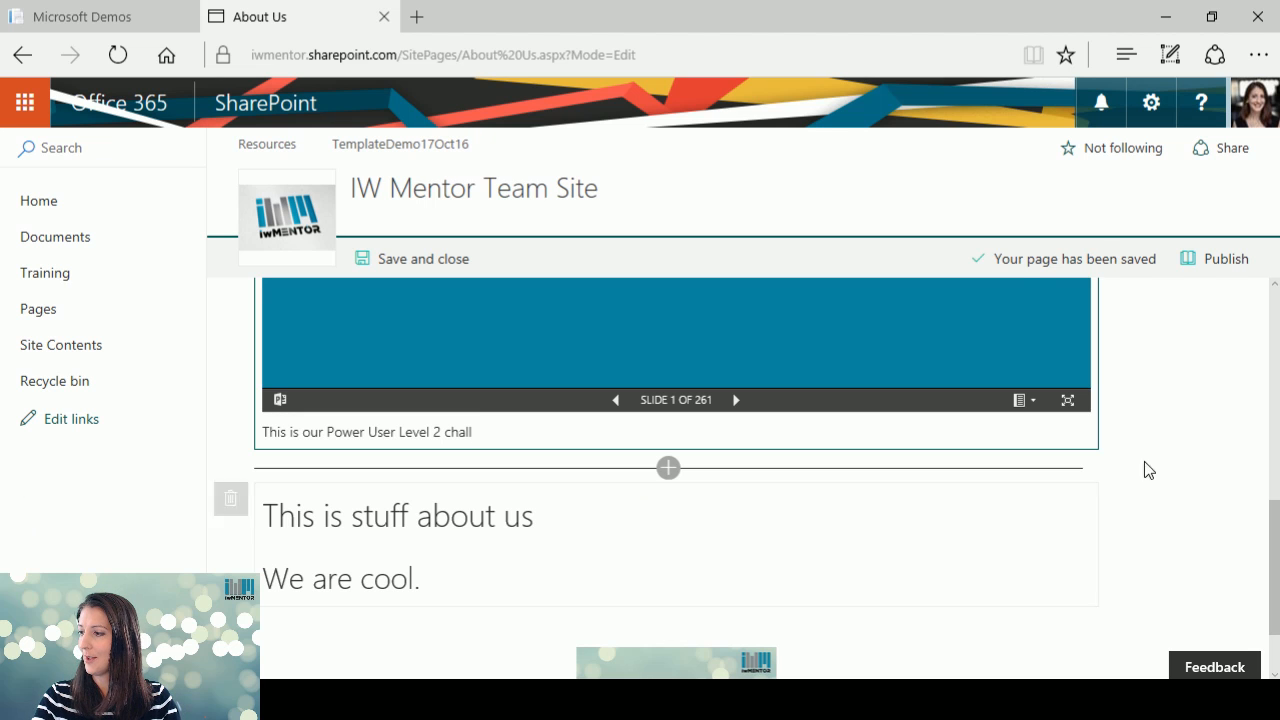
left_click_drag(1271, 527, 1274, 371)
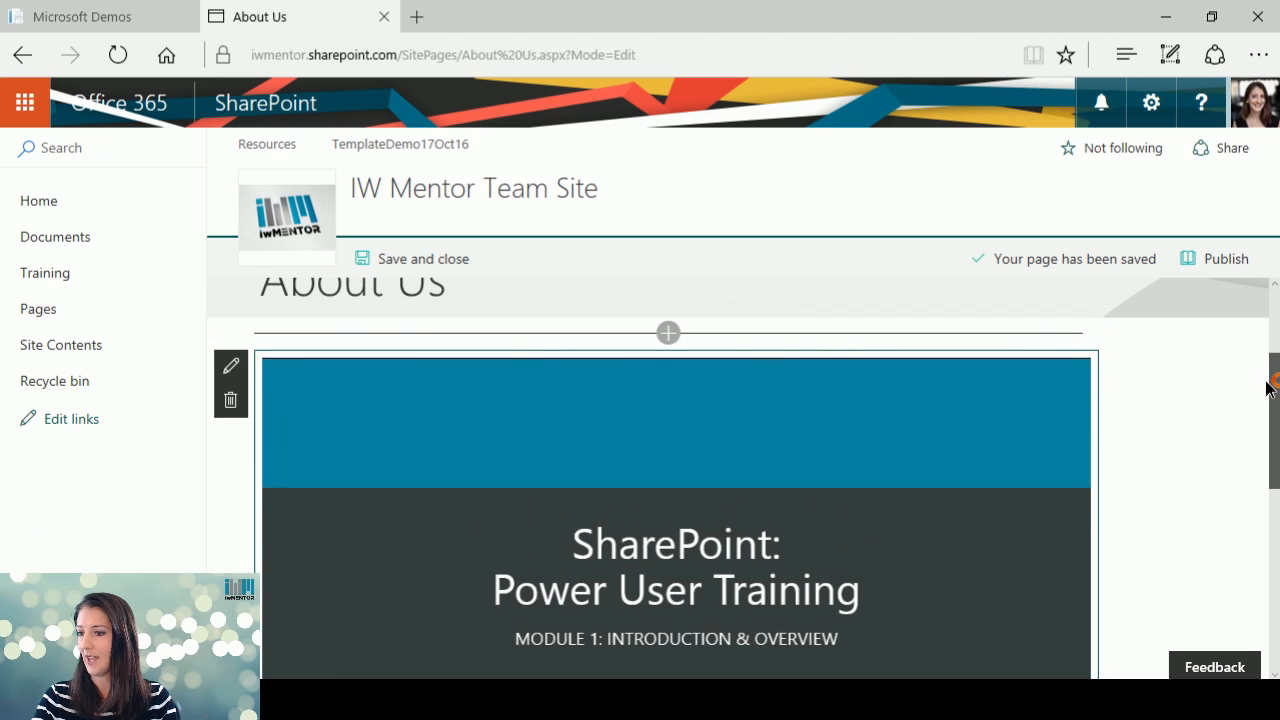
left_click(231, 368)
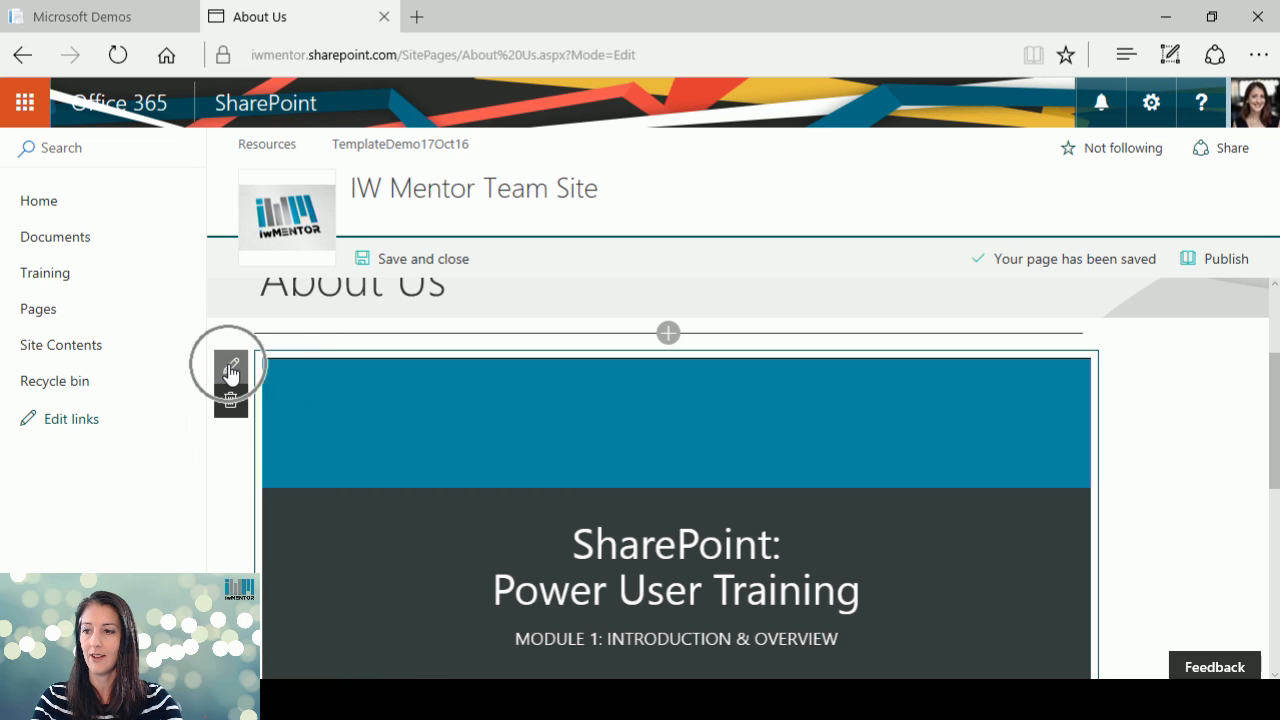
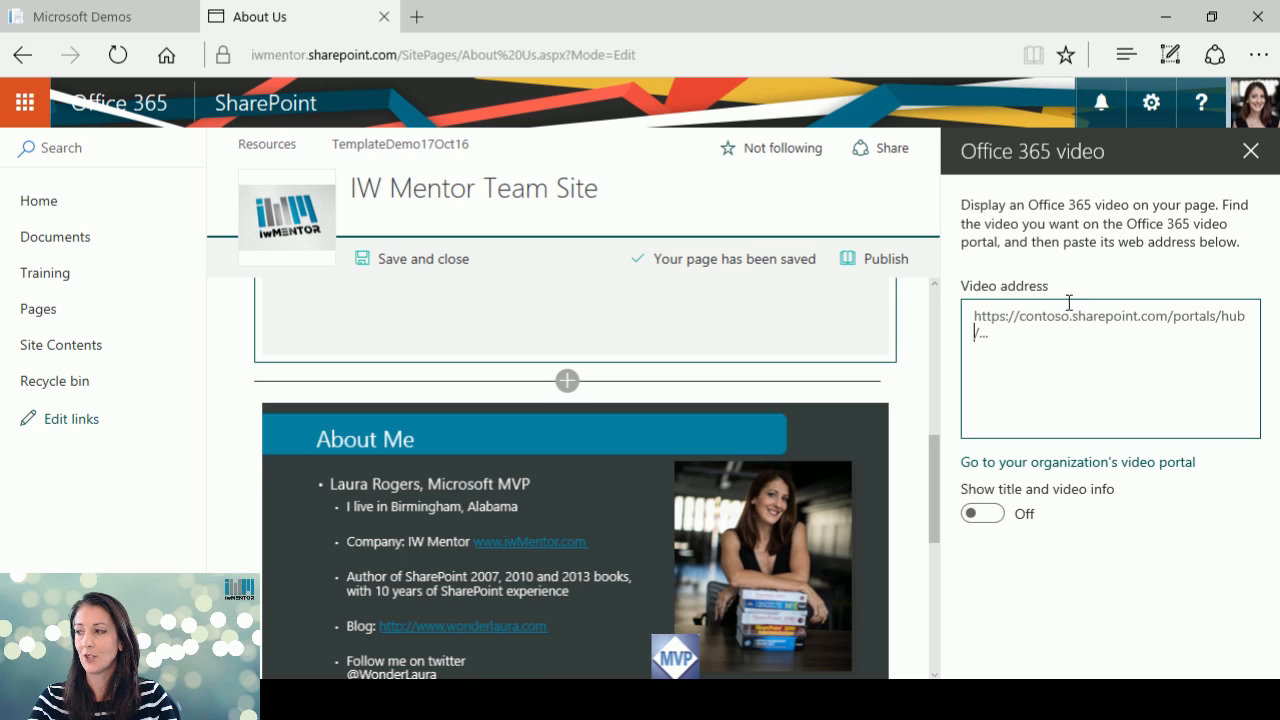
- Open the Day 1 video of the Workflows & Forms Class in the organization's video portal and select its full web address
left_click(1020, 463)
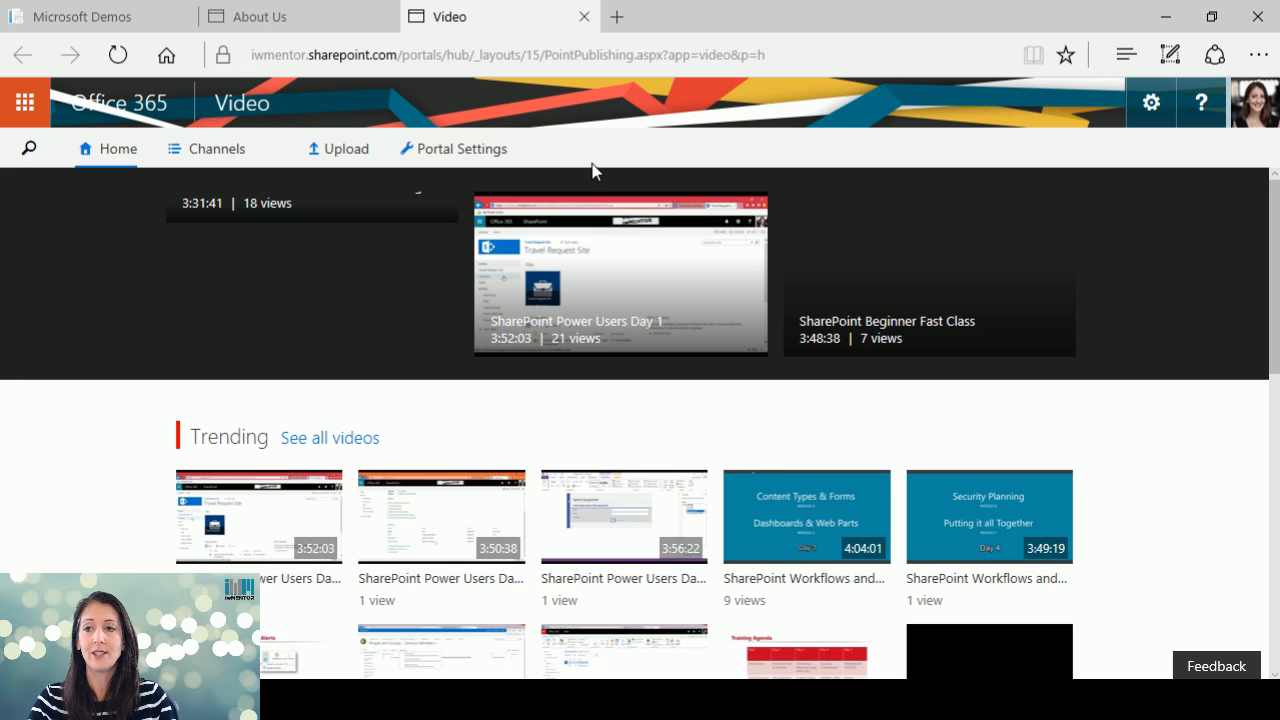
left_click(24, 104)
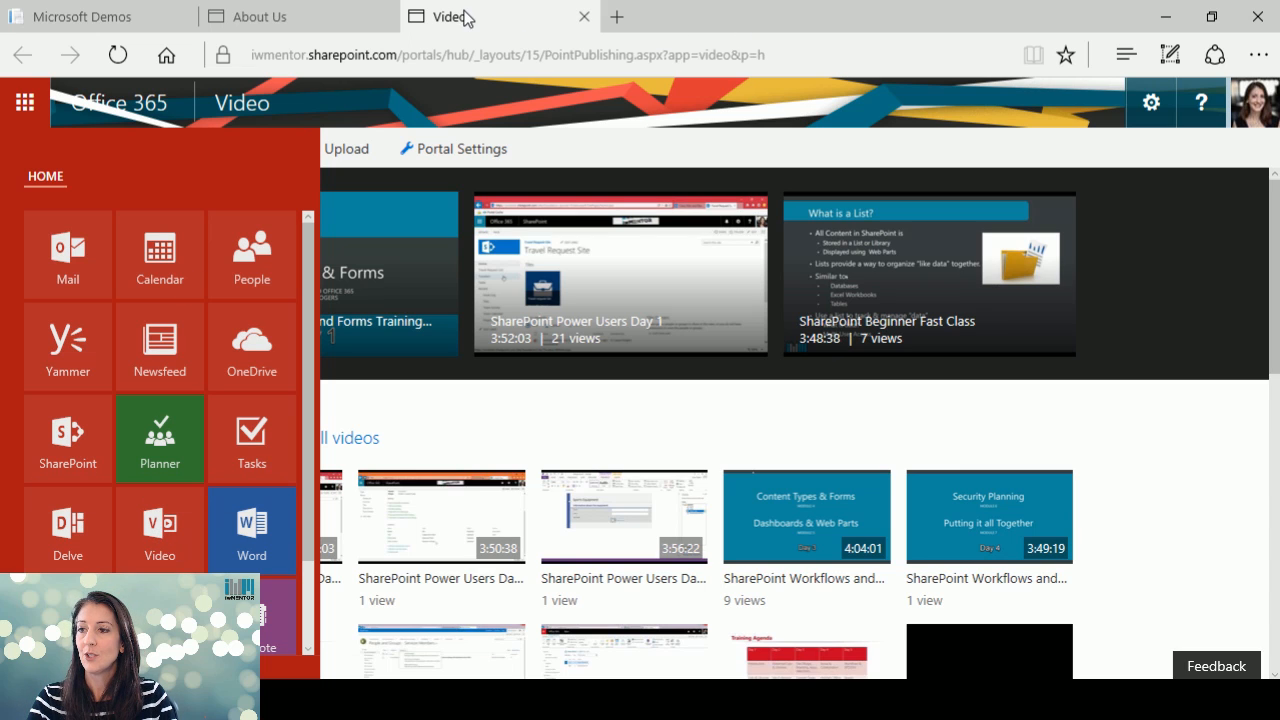
left_click(24, 108)
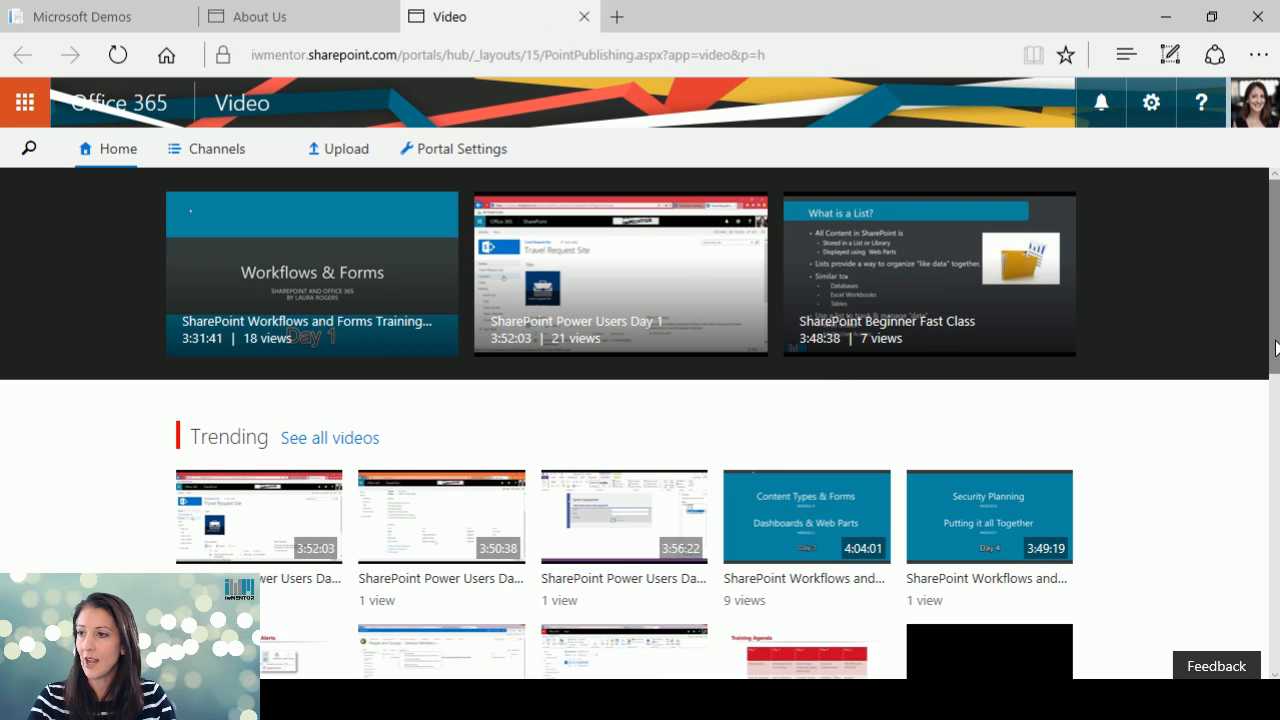
left_click_drag(1276, 347, 1276, 489)
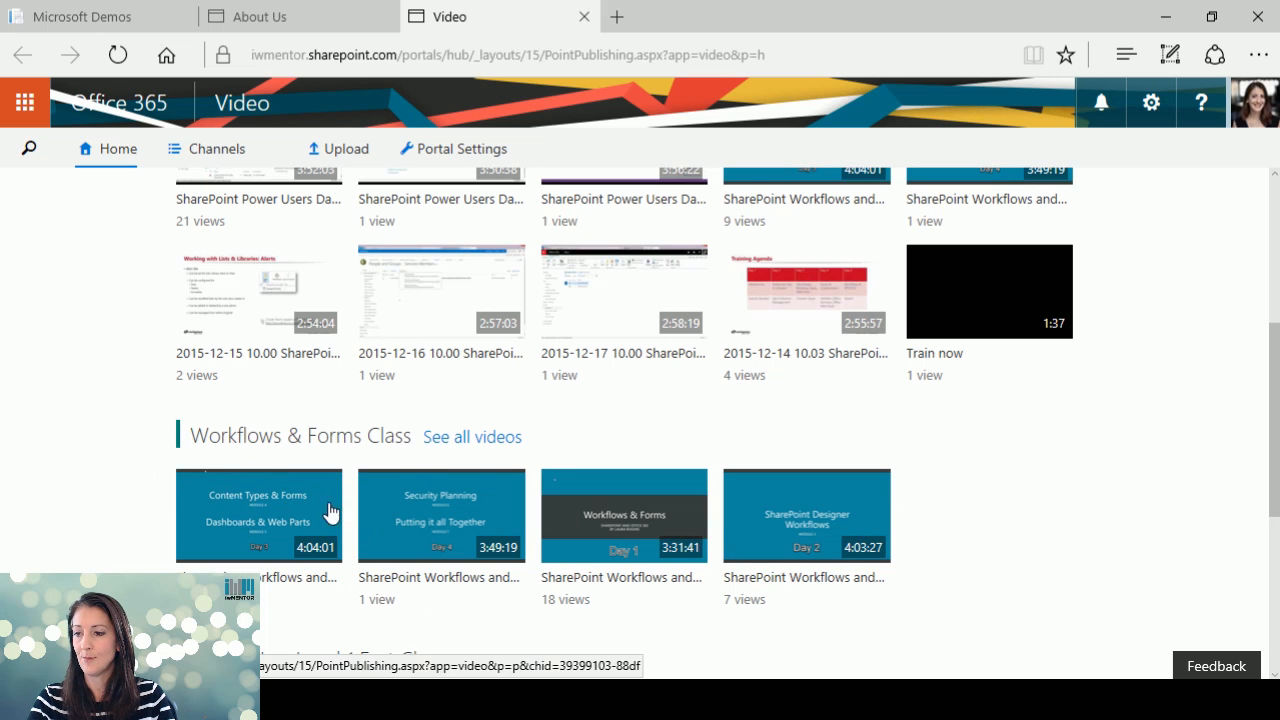
left_click(666, 521)
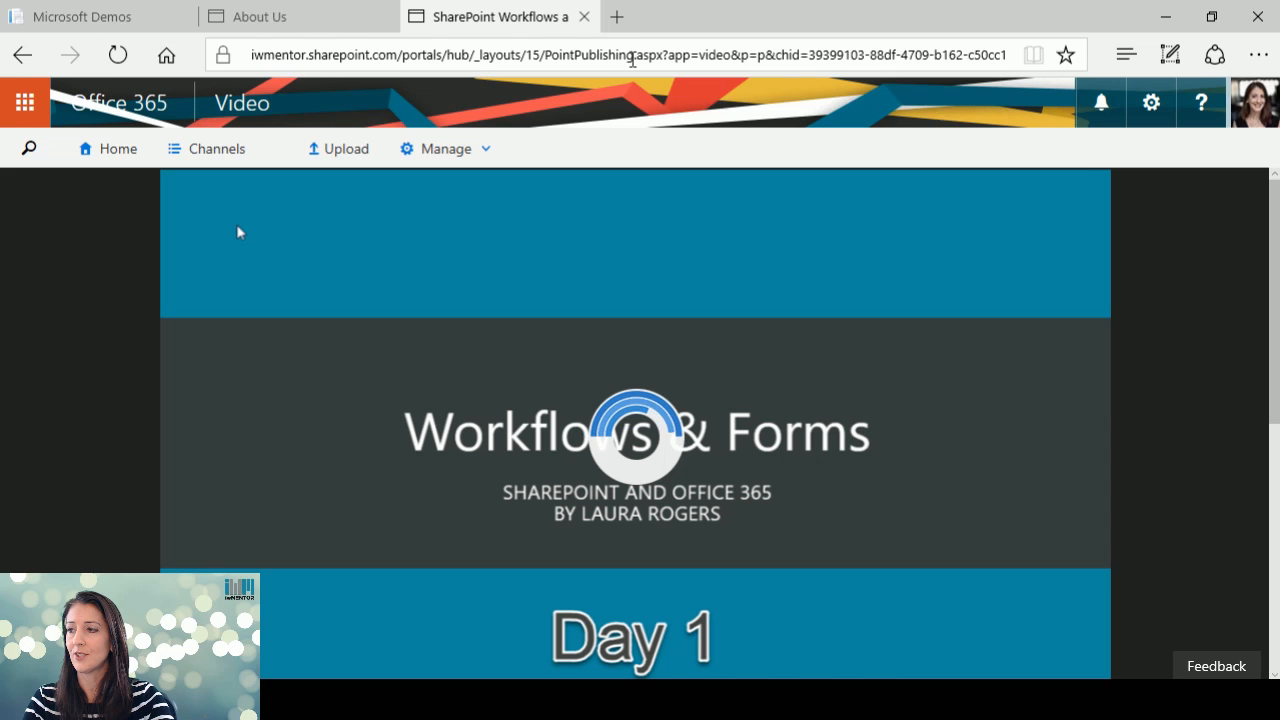
left_click(622, 61)
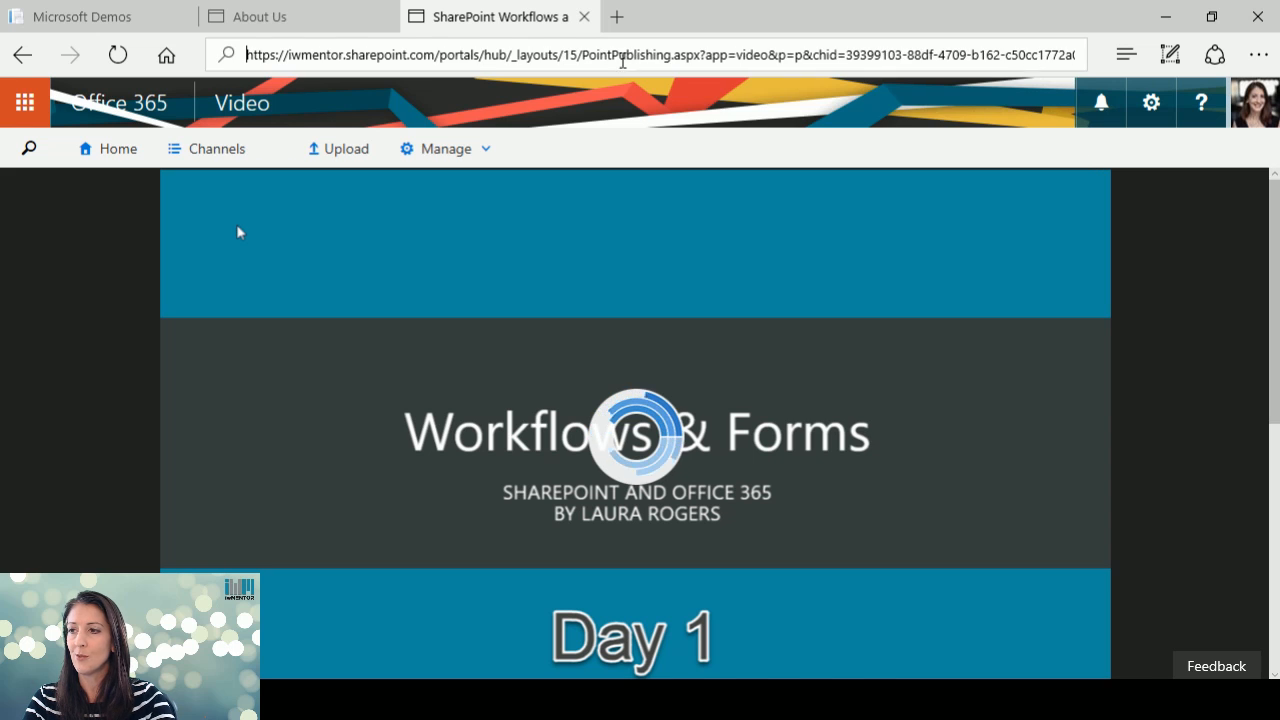
key("ctrl+a")
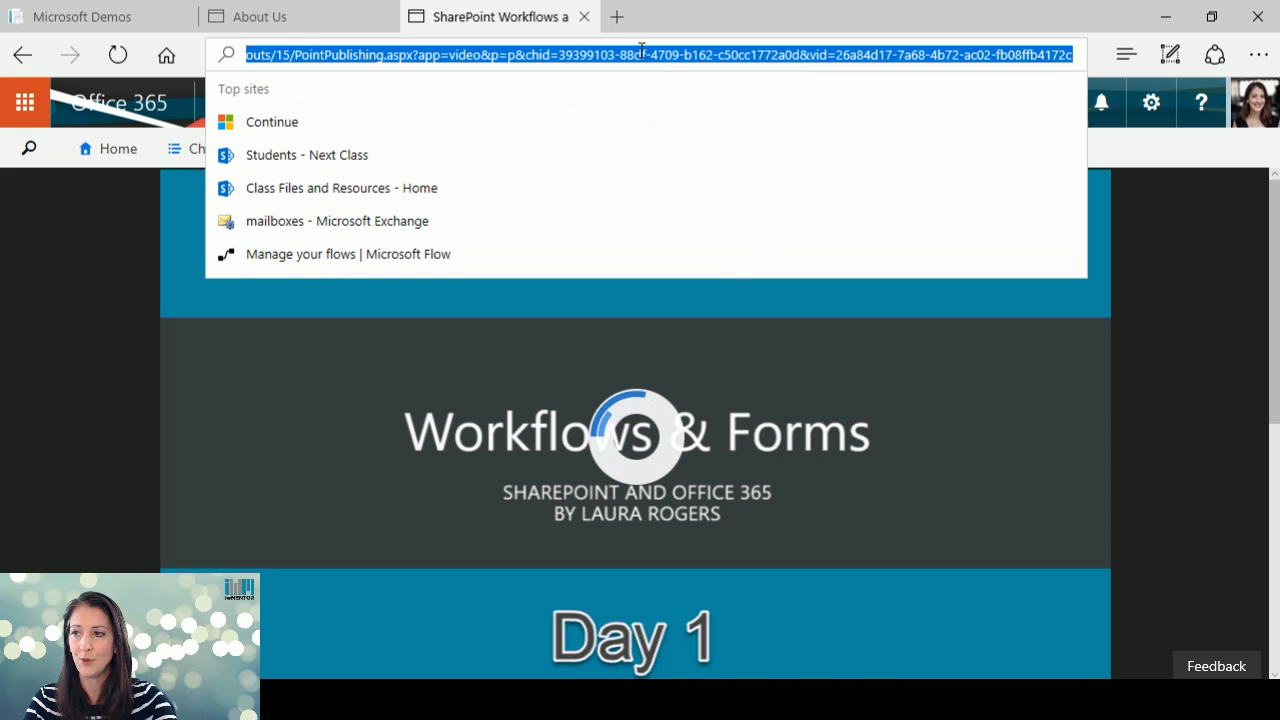
- Return to the About Us page and add a Content Embed web part between the page title and the text
left_click(128, 16)
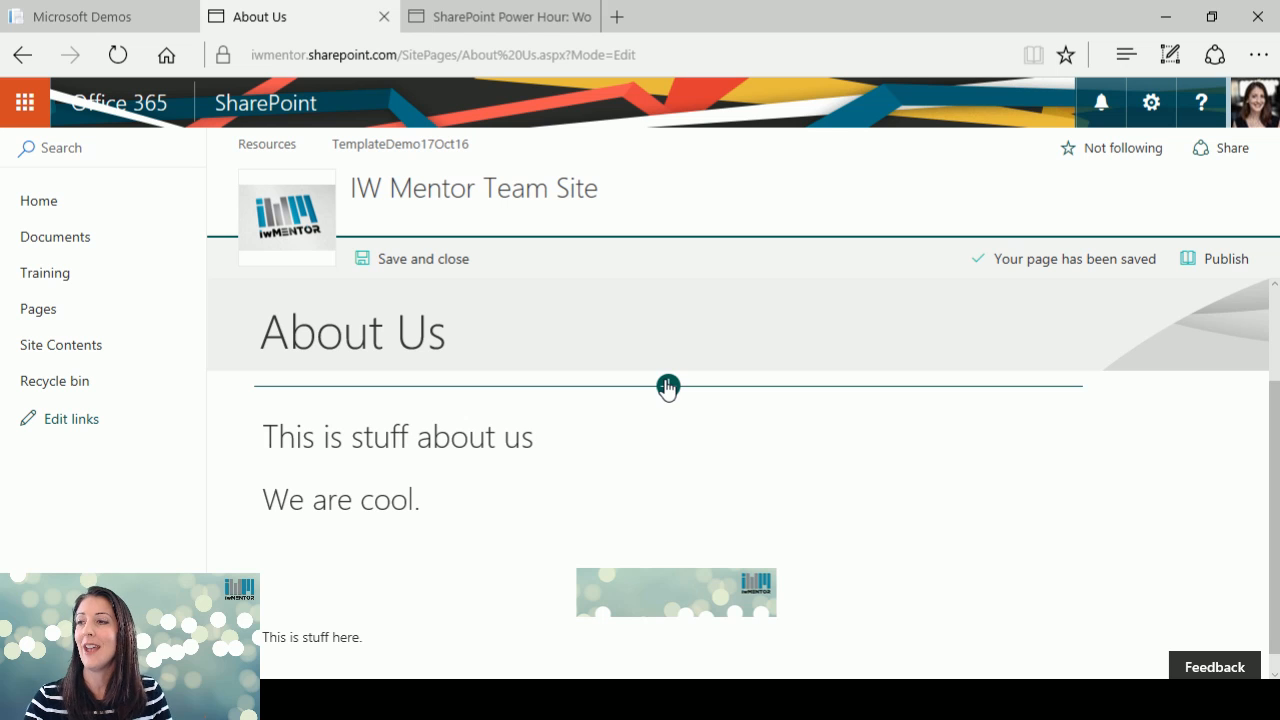
left_click(668, 386)
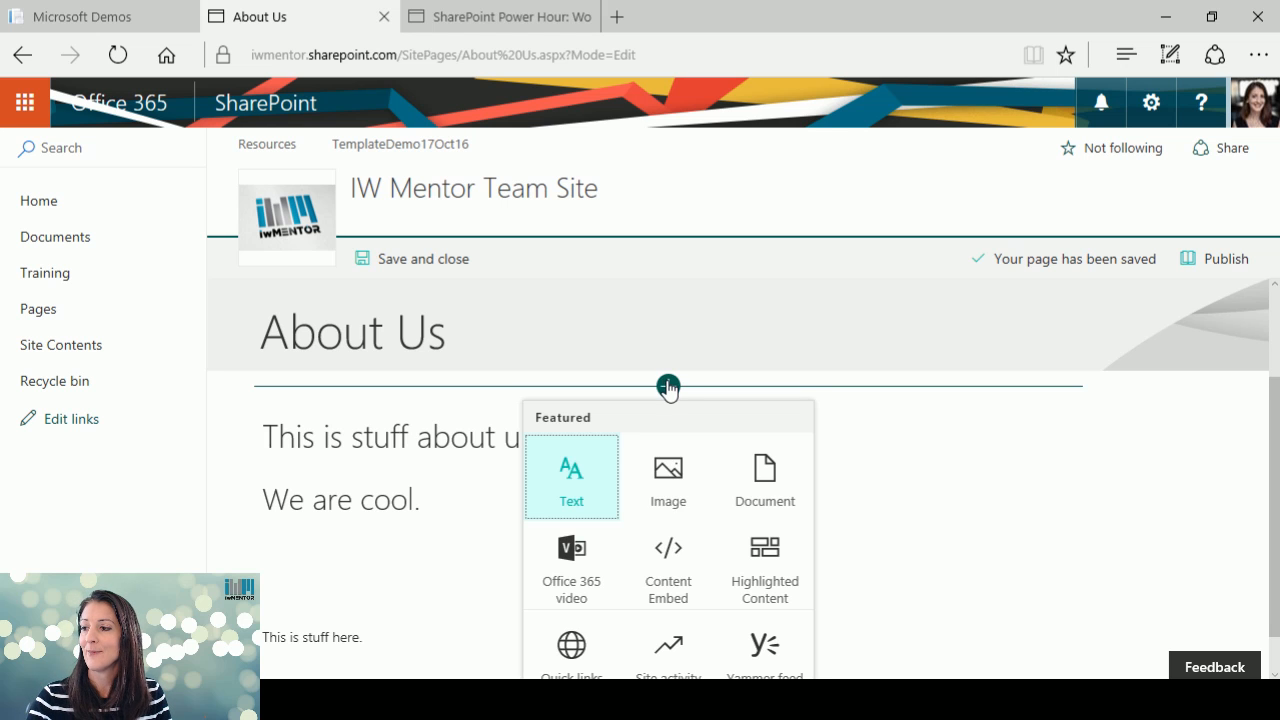
left_click(670, 588)
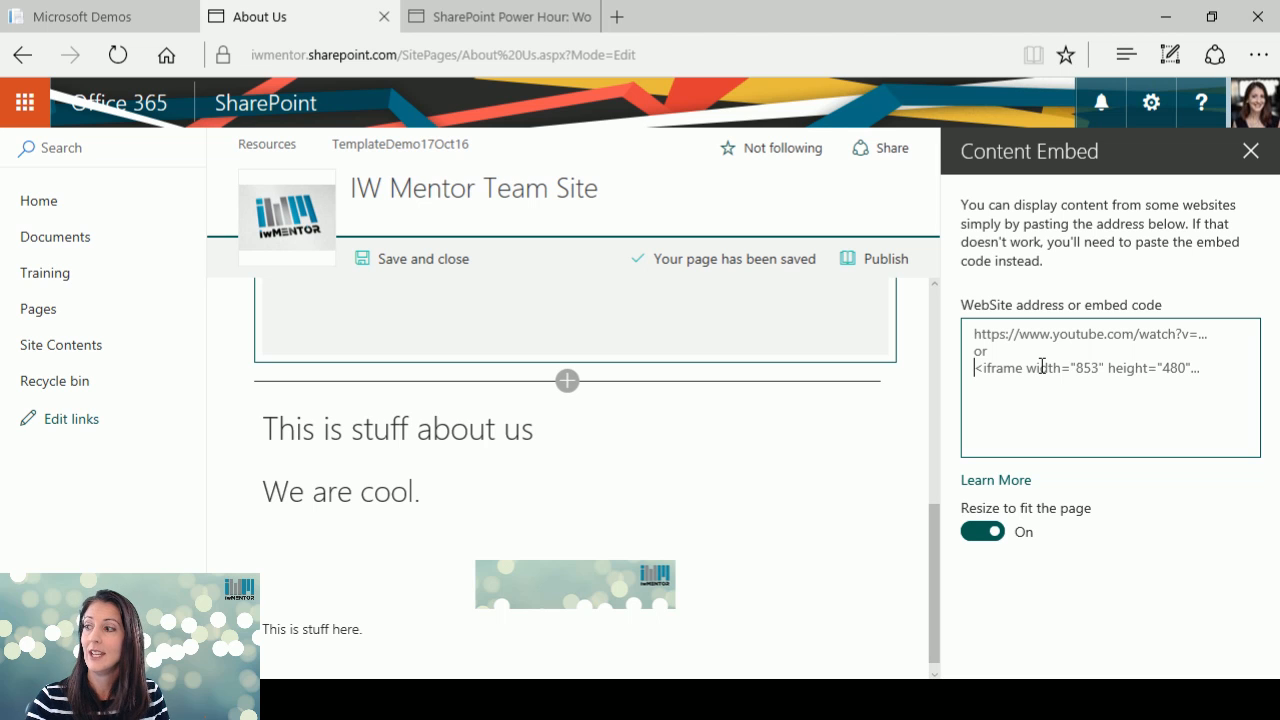
- Switch to YouTube and copy the embed code of the video "SharePoint Power Hour: Workflow Web Services"
left_click(505, 17)
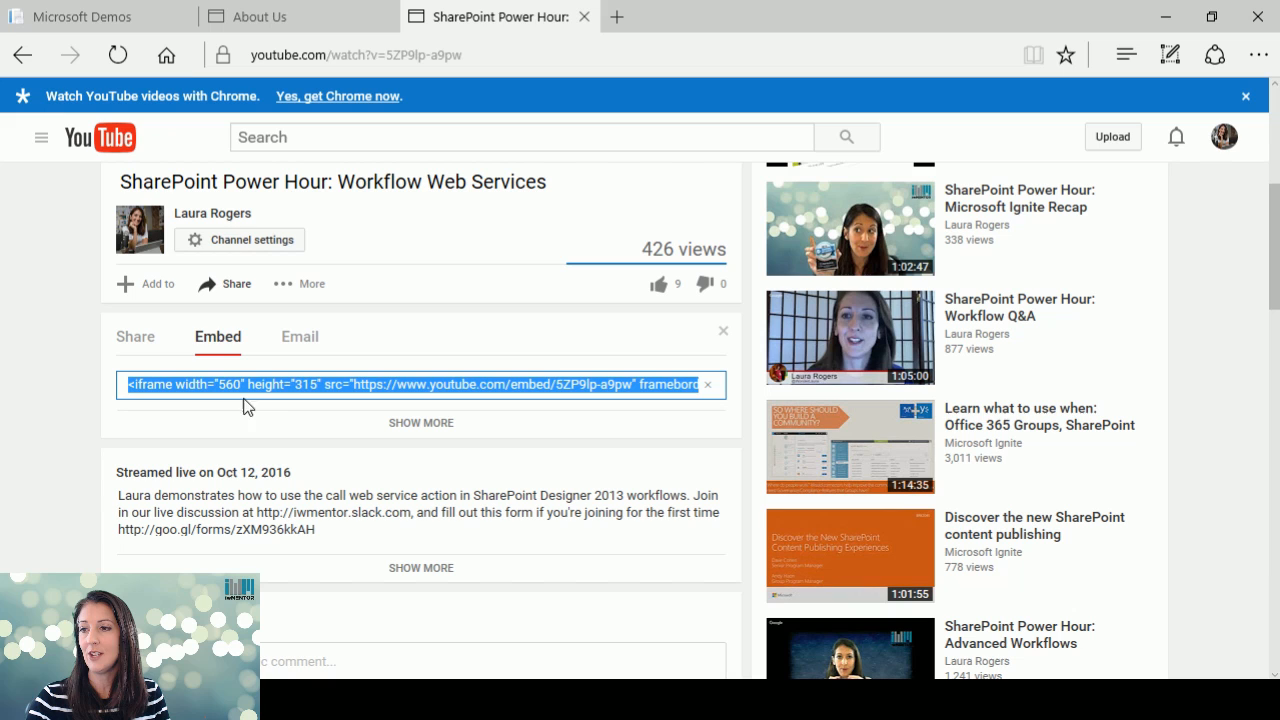
left_click(234, 288)
left_click(236, 298)
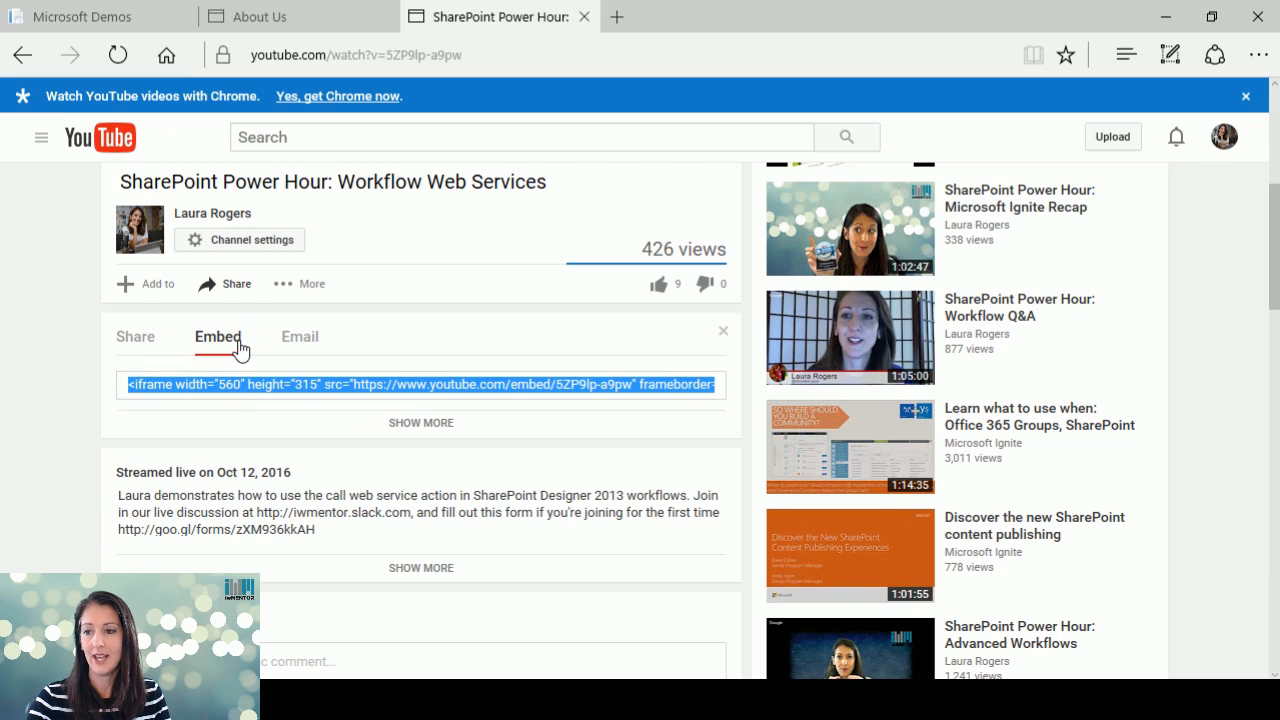
right_click(285, 390)
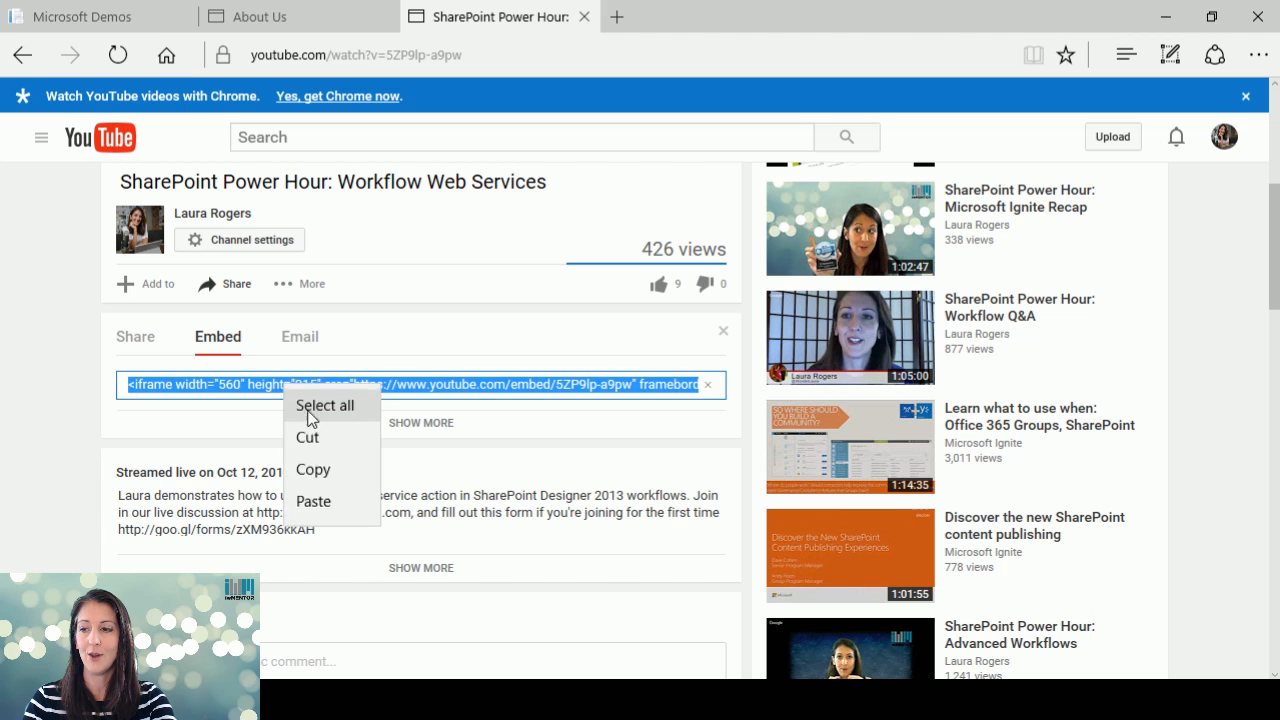
left_click(333, 472)
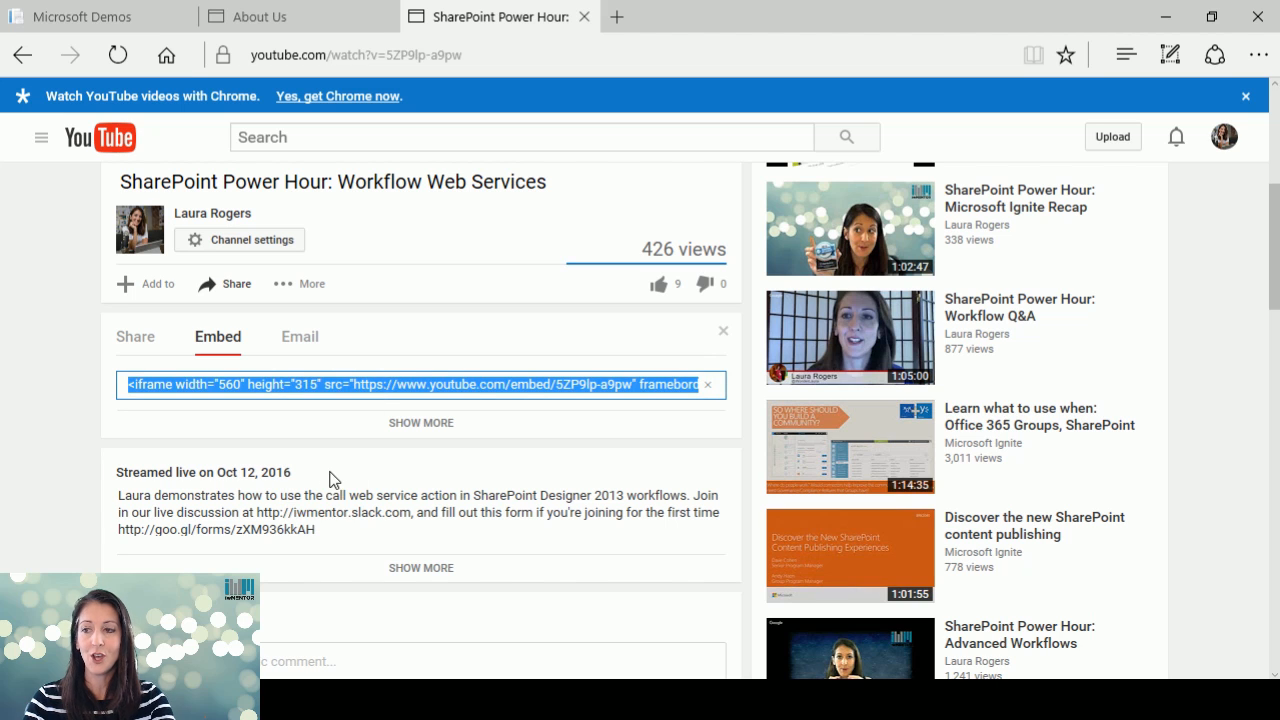
- Return to the About Us page, paste the YouTube embed code into the Content Embed web part and check its https prefix
left_click(309, 20)
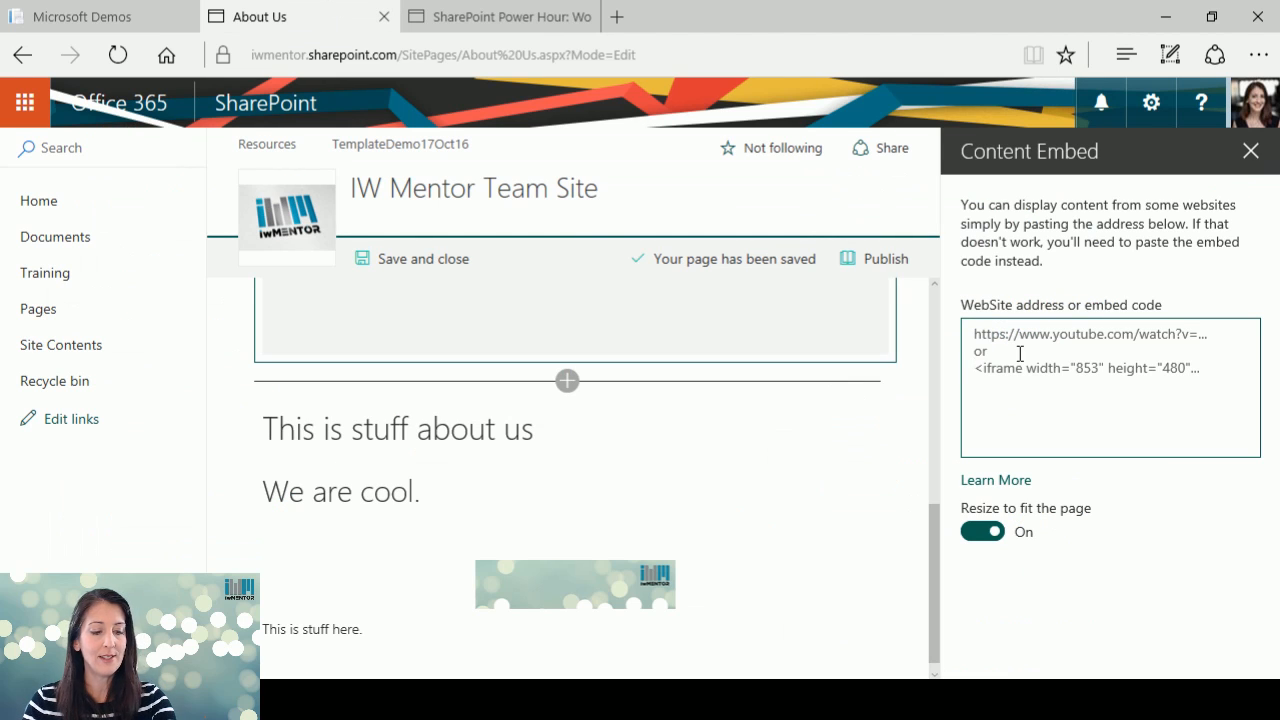
key("ctrl+v")
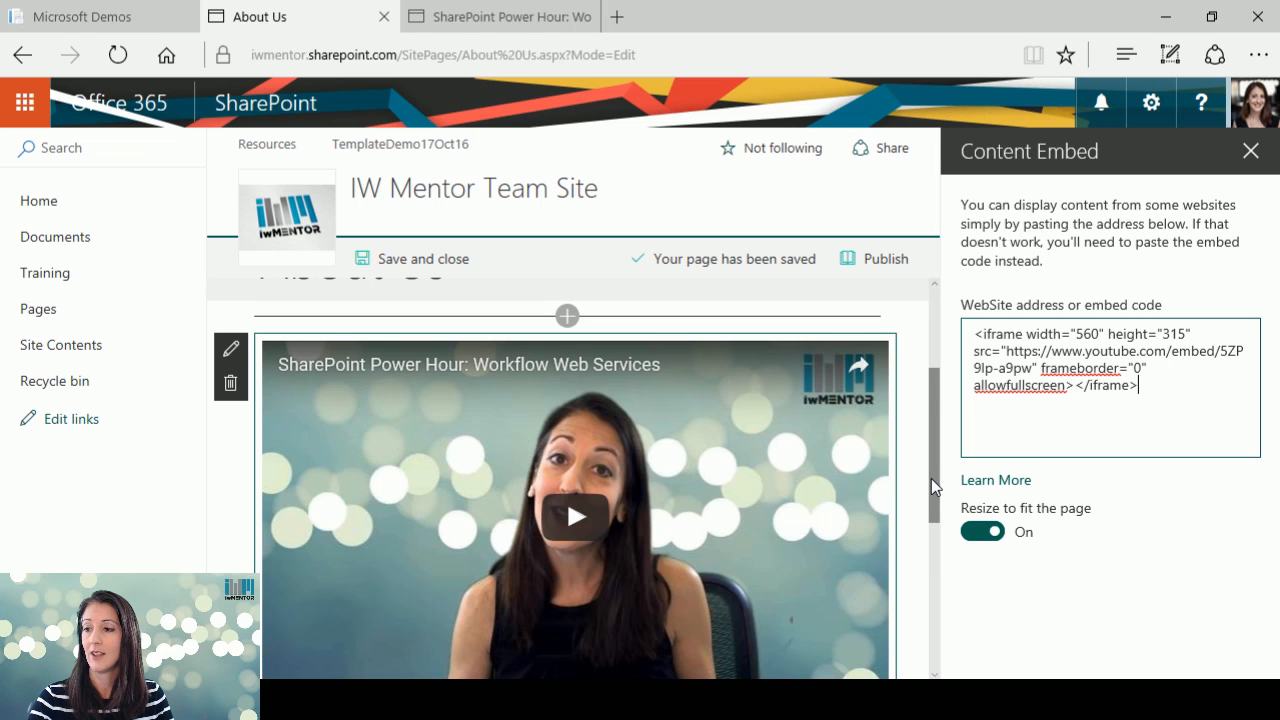
left_click_drag(931, 478, 934, 410)
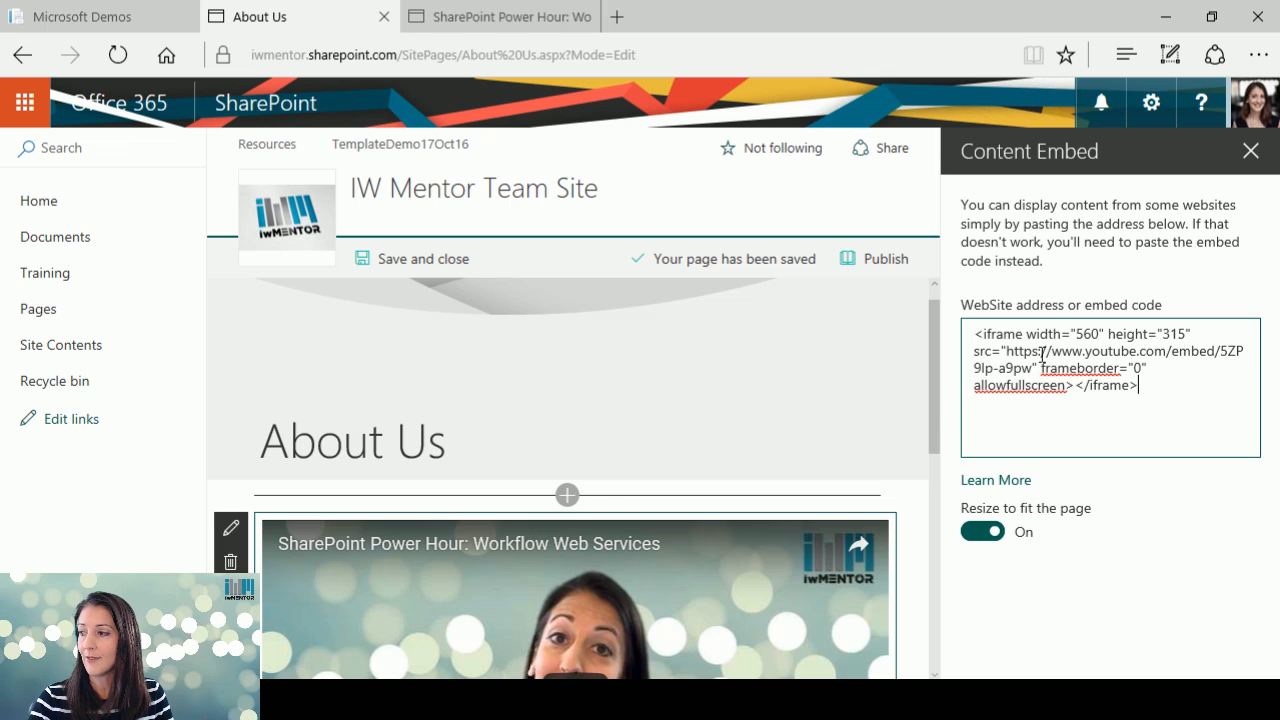
left_click_drag(1006, 351, 1040, 352)
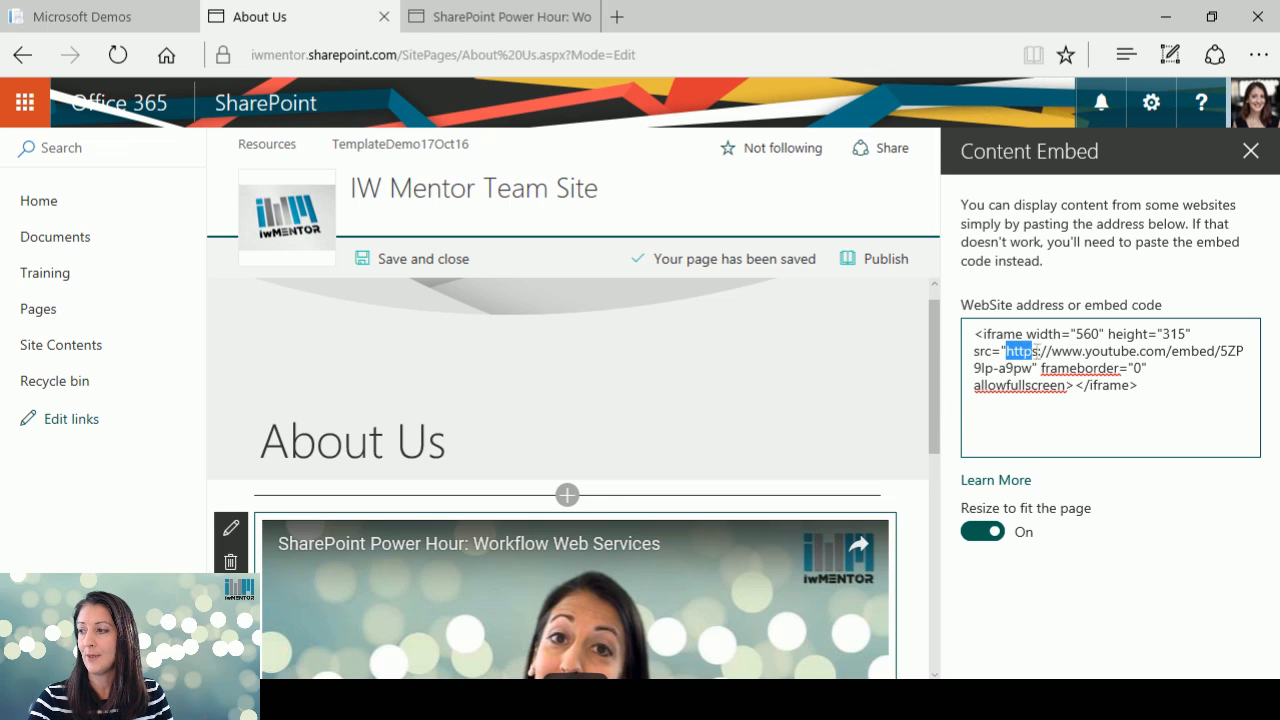
left_click(1022, 352)
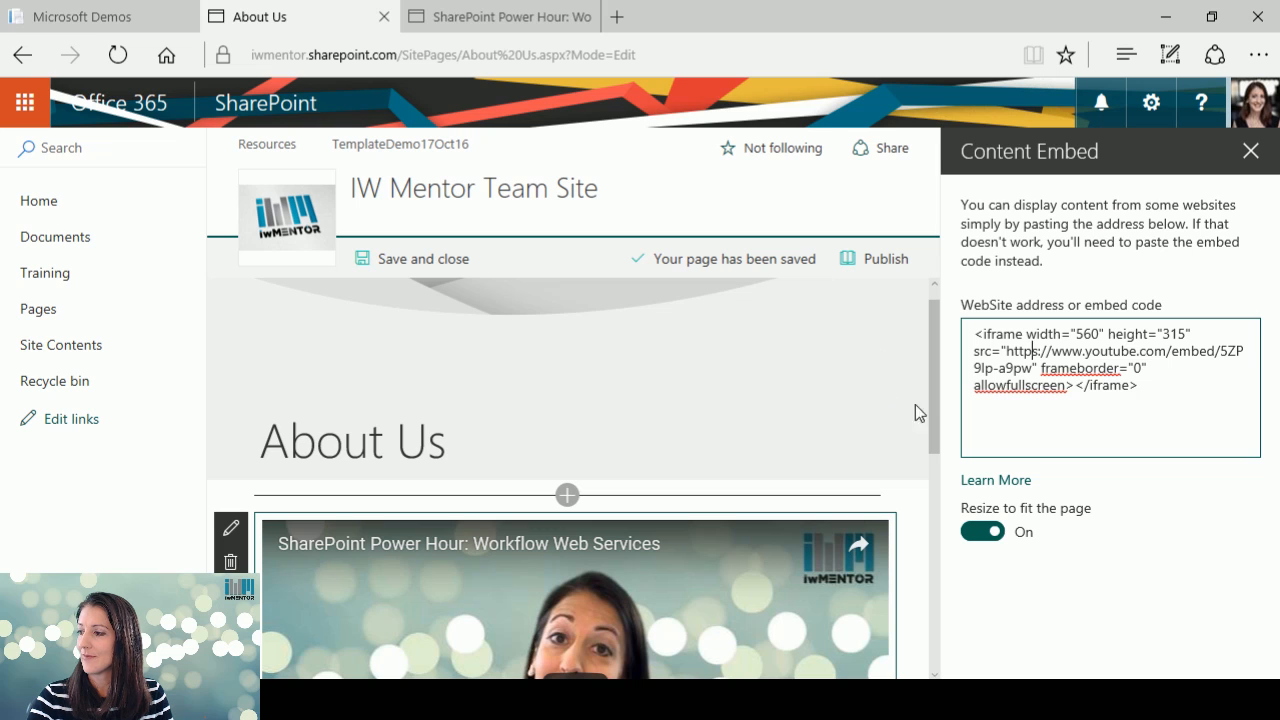
- Add a Quick links web part between the page title and the embedded YouTube video
left_click(567, 494)
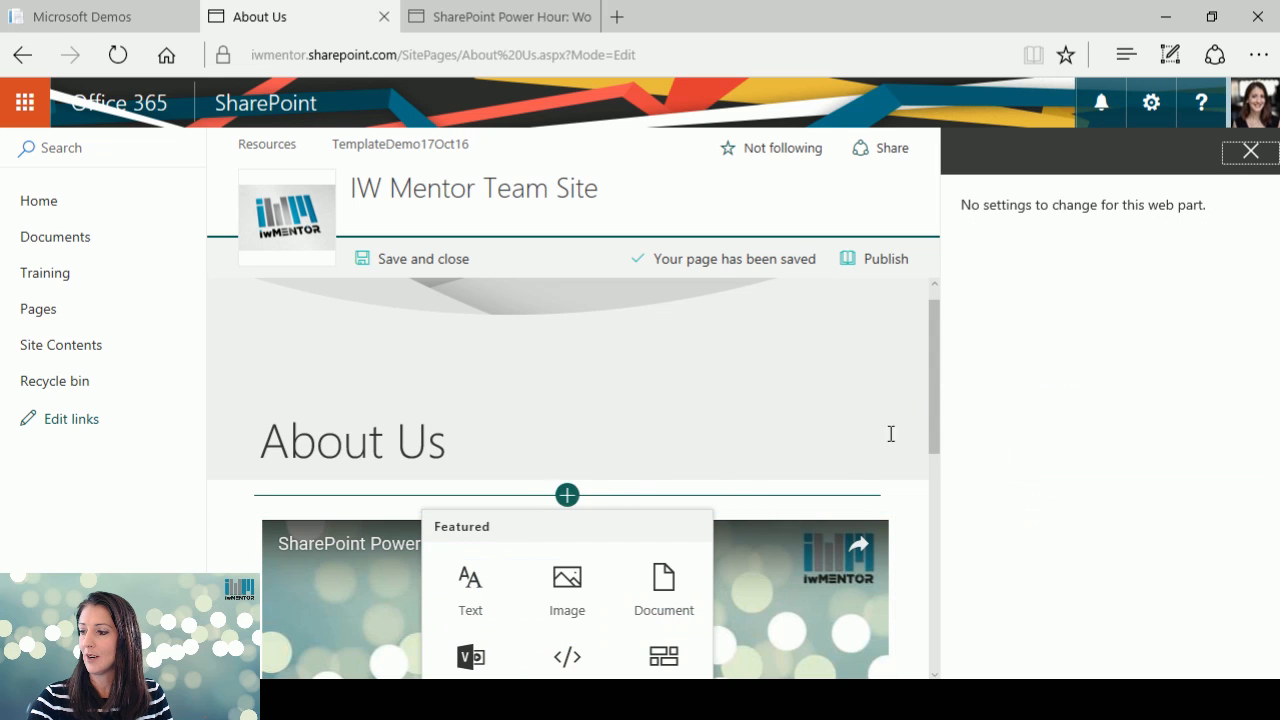
left_click_drag(931, 391, 933, 483)
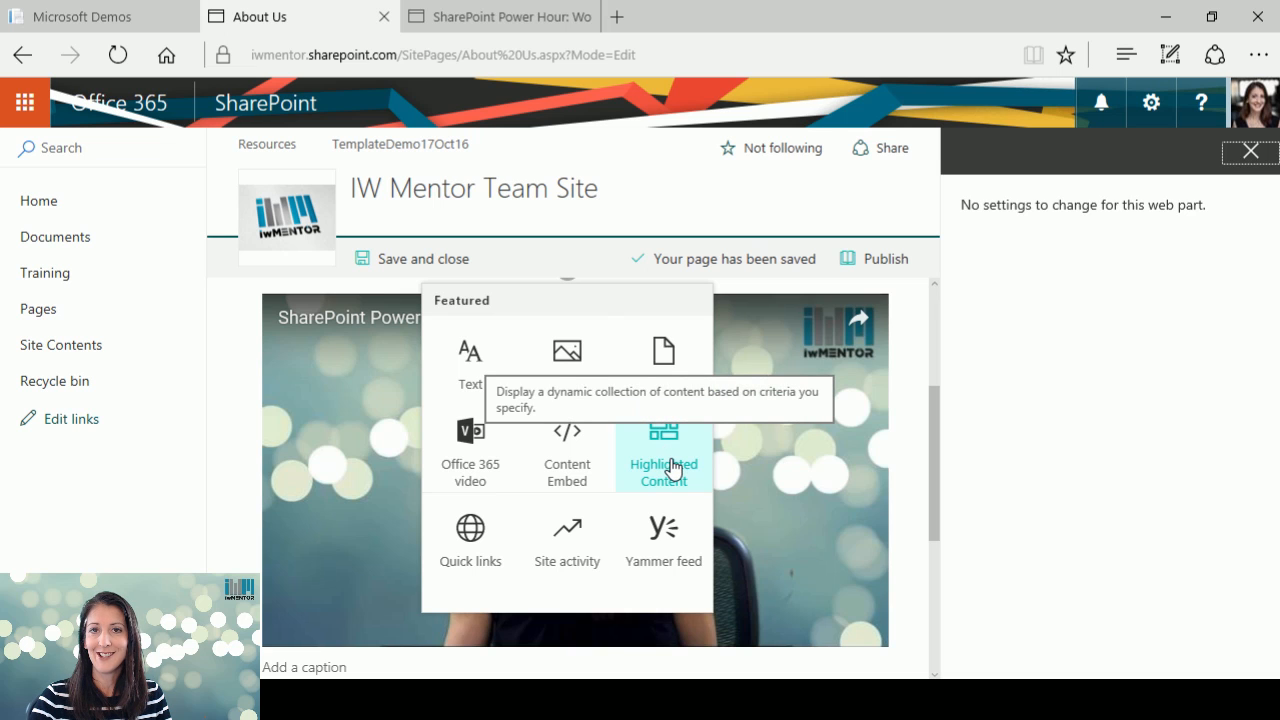
left_click(472, 558)
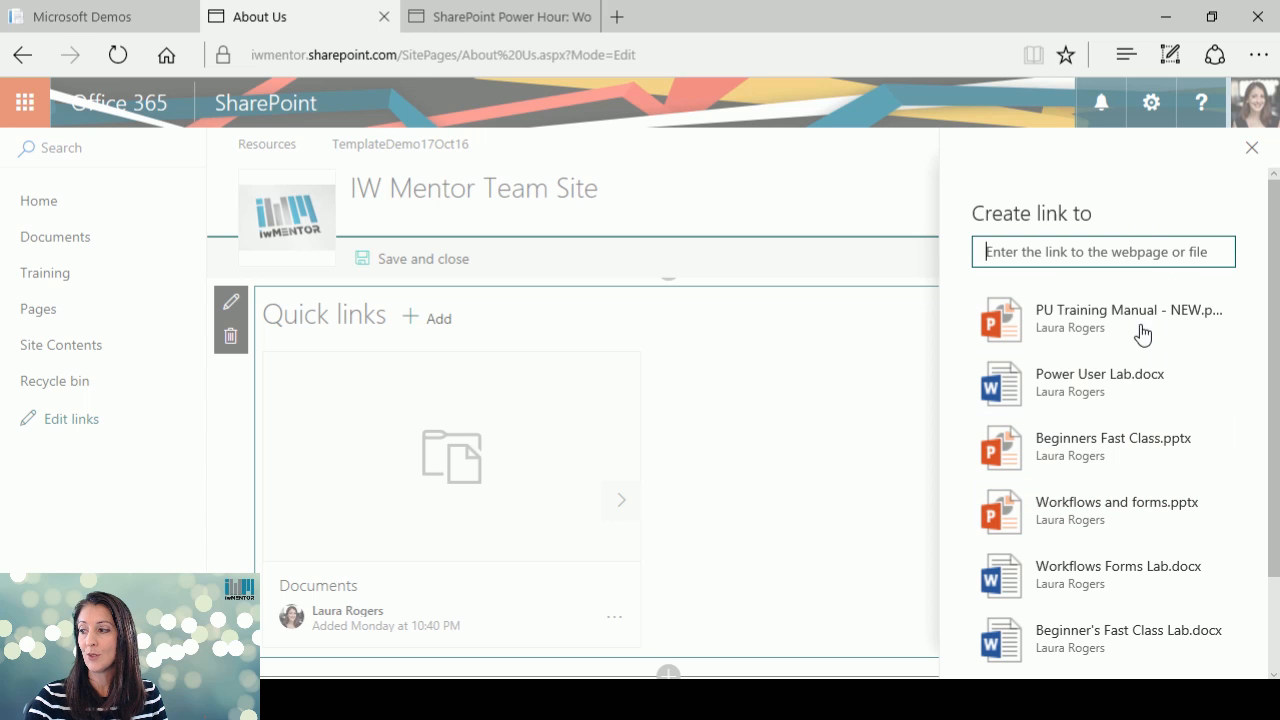
- Create a quick link to the document Workflows Forms Lab.docx, keeping the suggested title
left_click(1110, 585)
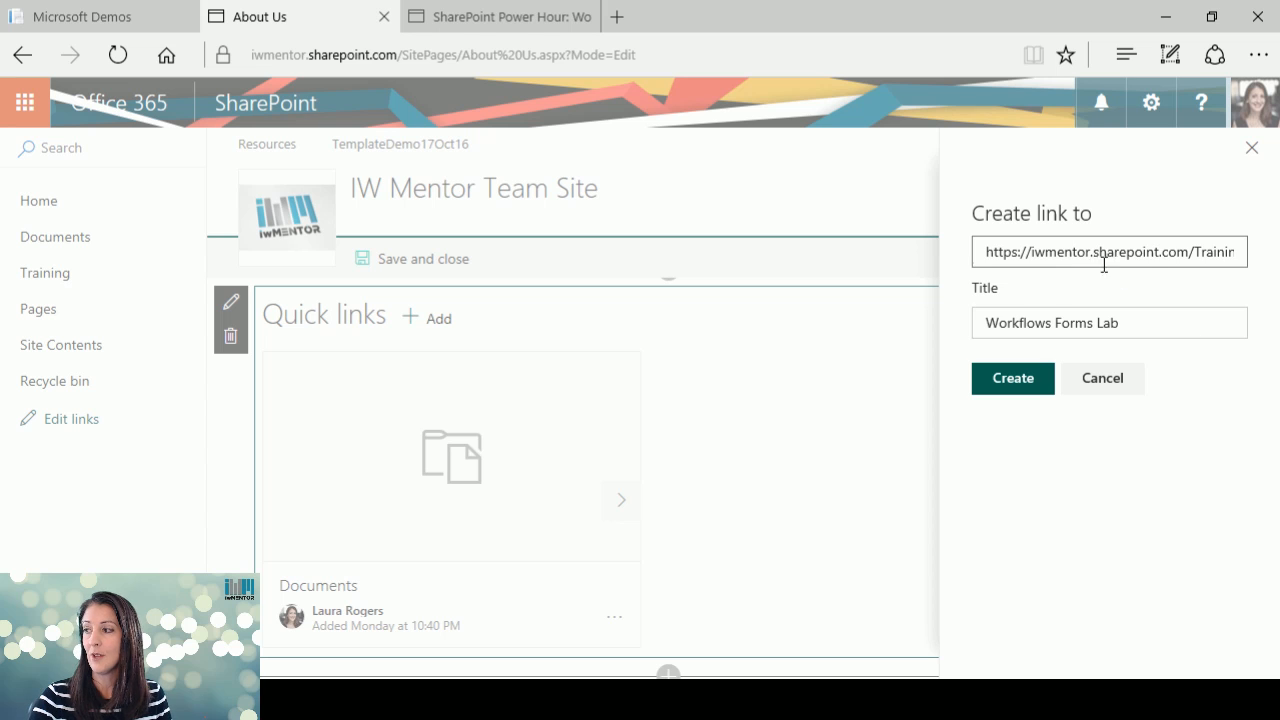
left_click(1150, 323)
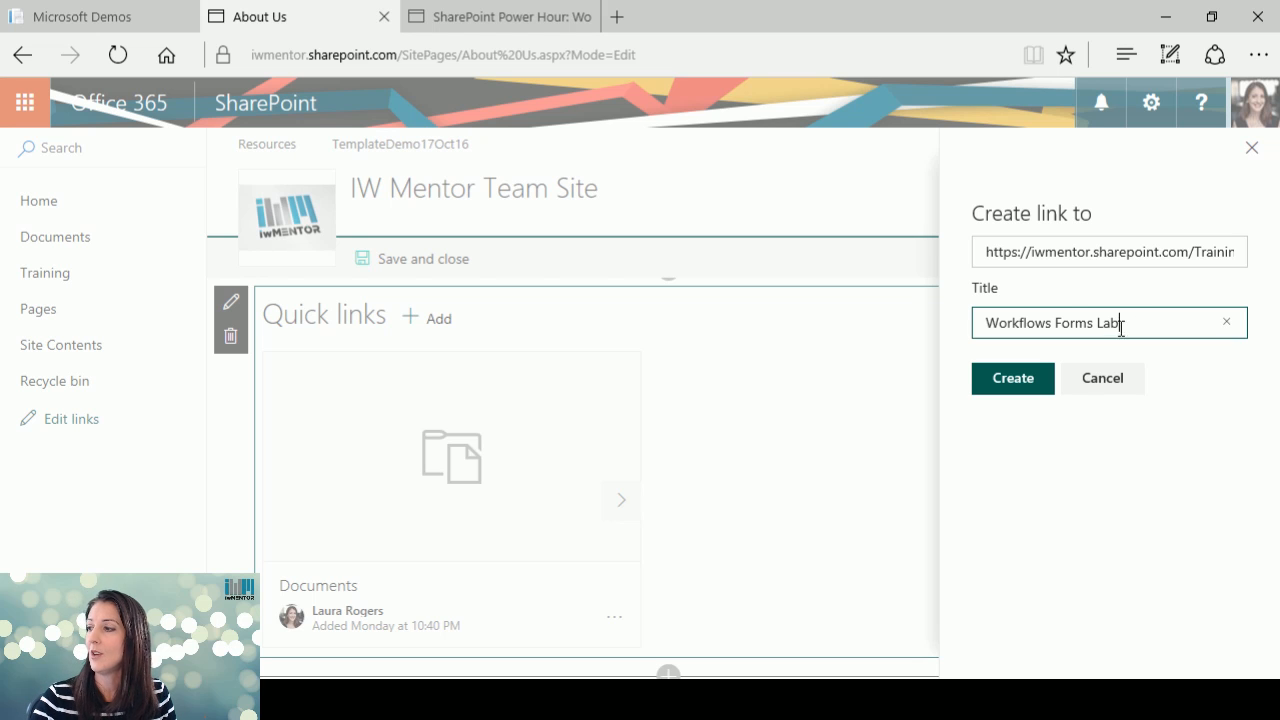
left_click(1024, 389)
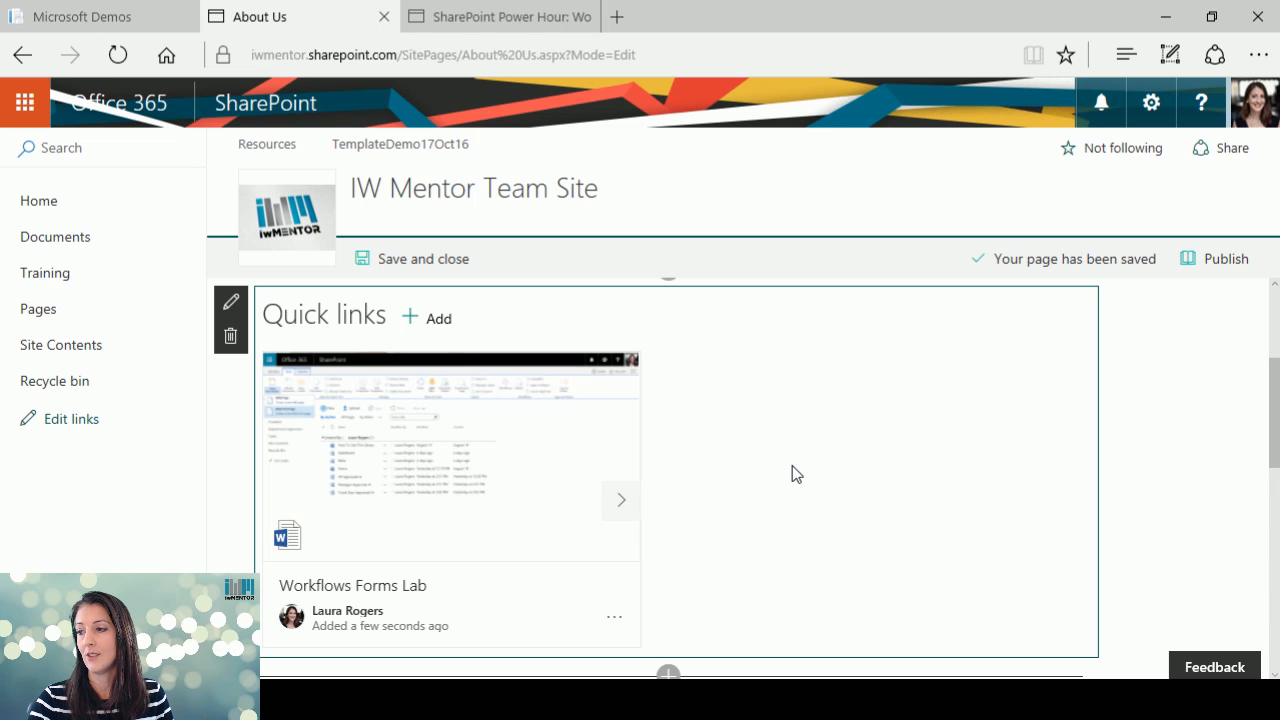
scroll(793, 466, "down", 2)
scroll(793, 466, "up", 2)
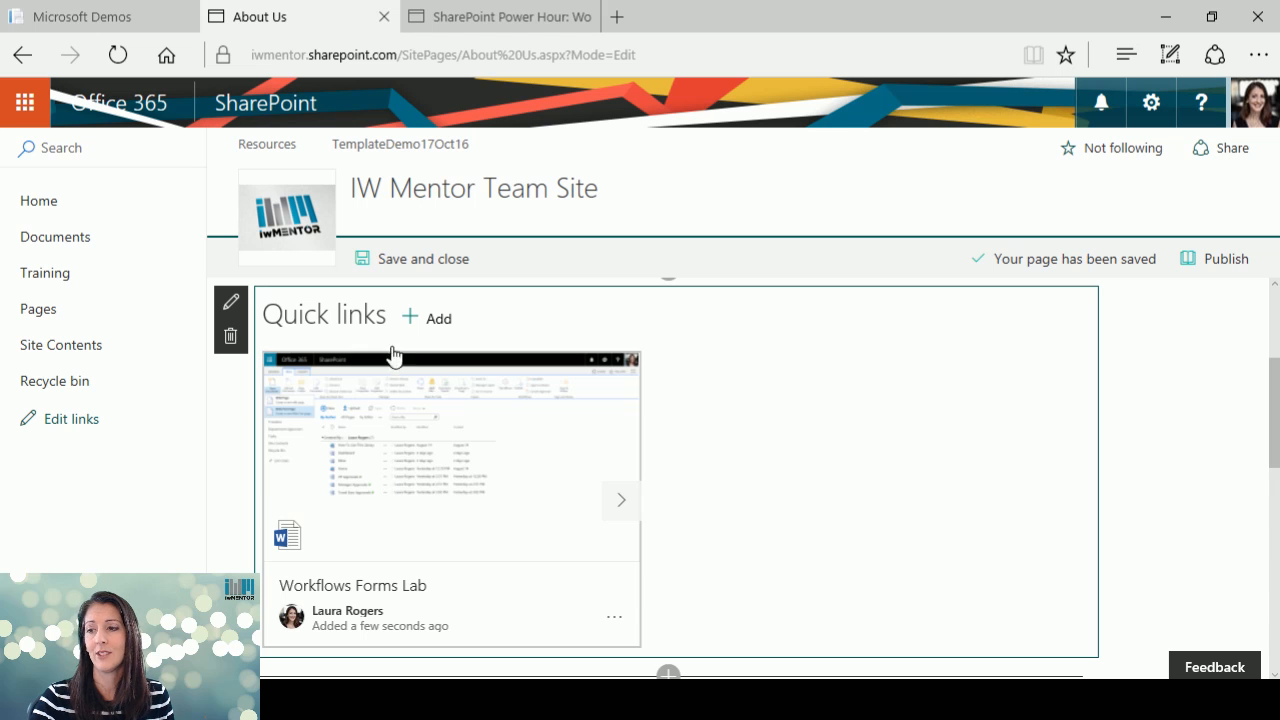
left_click(441, 319)
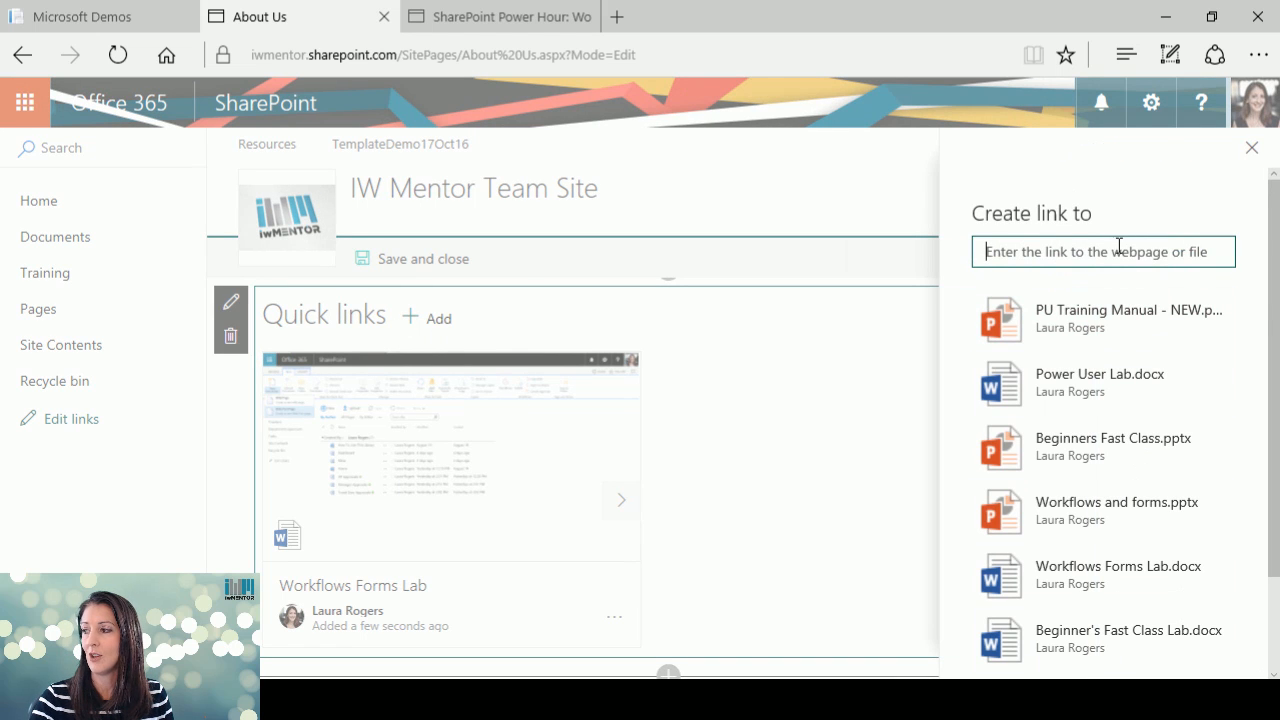
type("http")
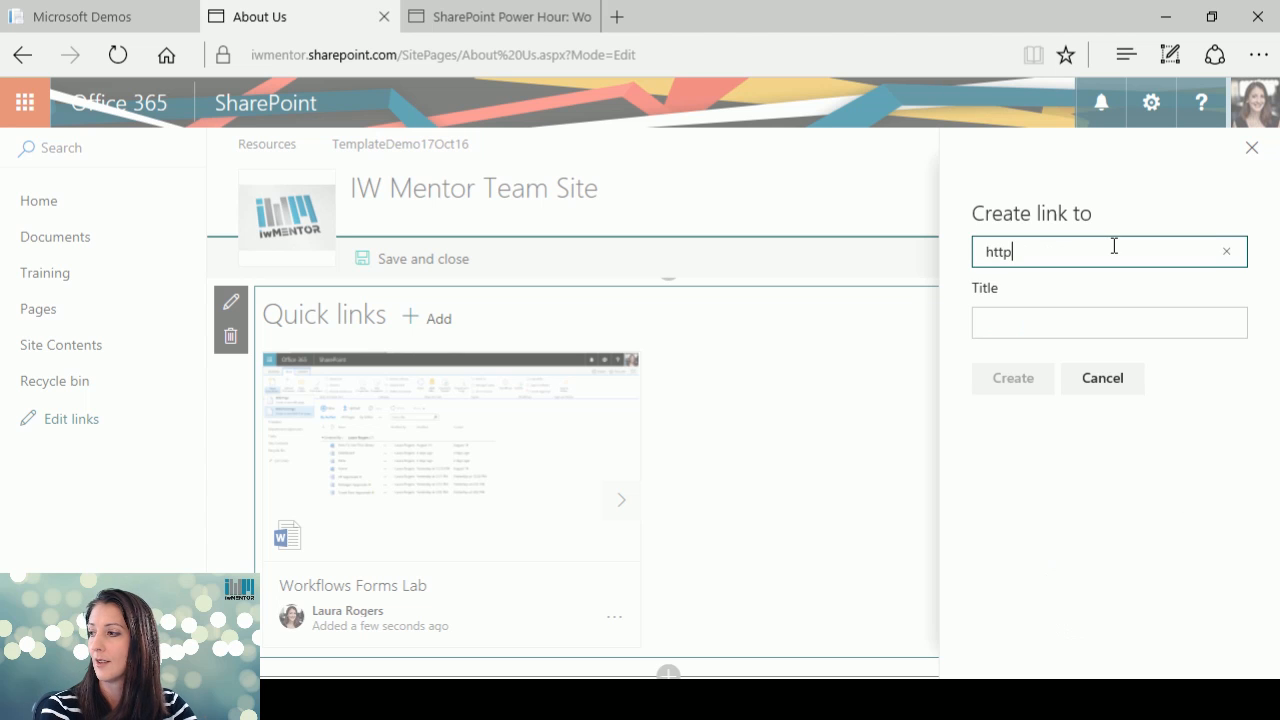
type("://www.")
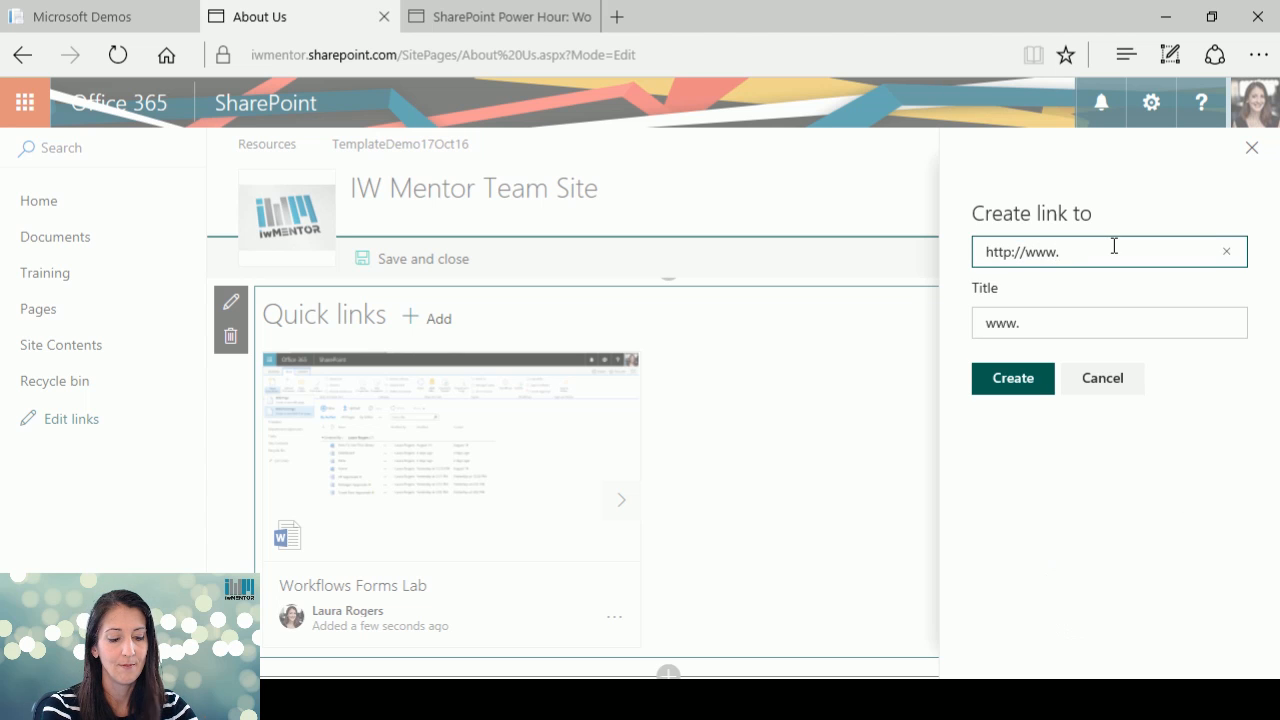
type("bing.co")
type("m")
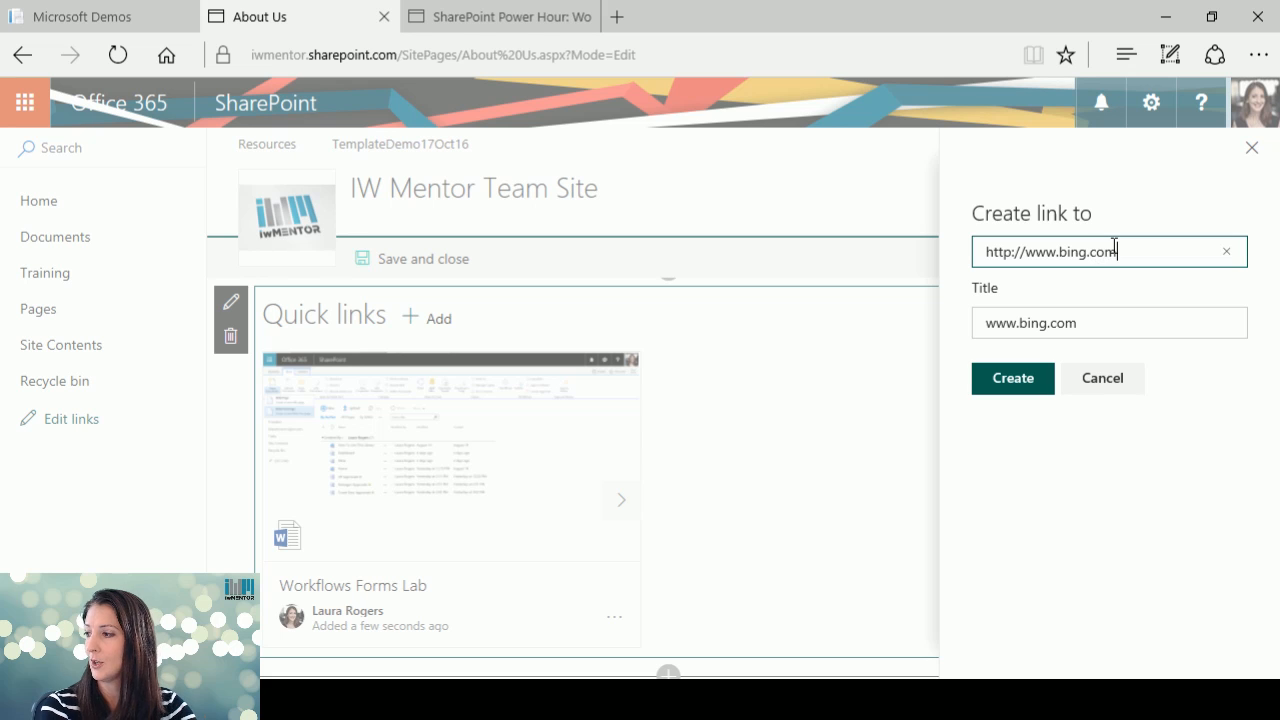
left_click_drag(1131, 329, 851, 298)
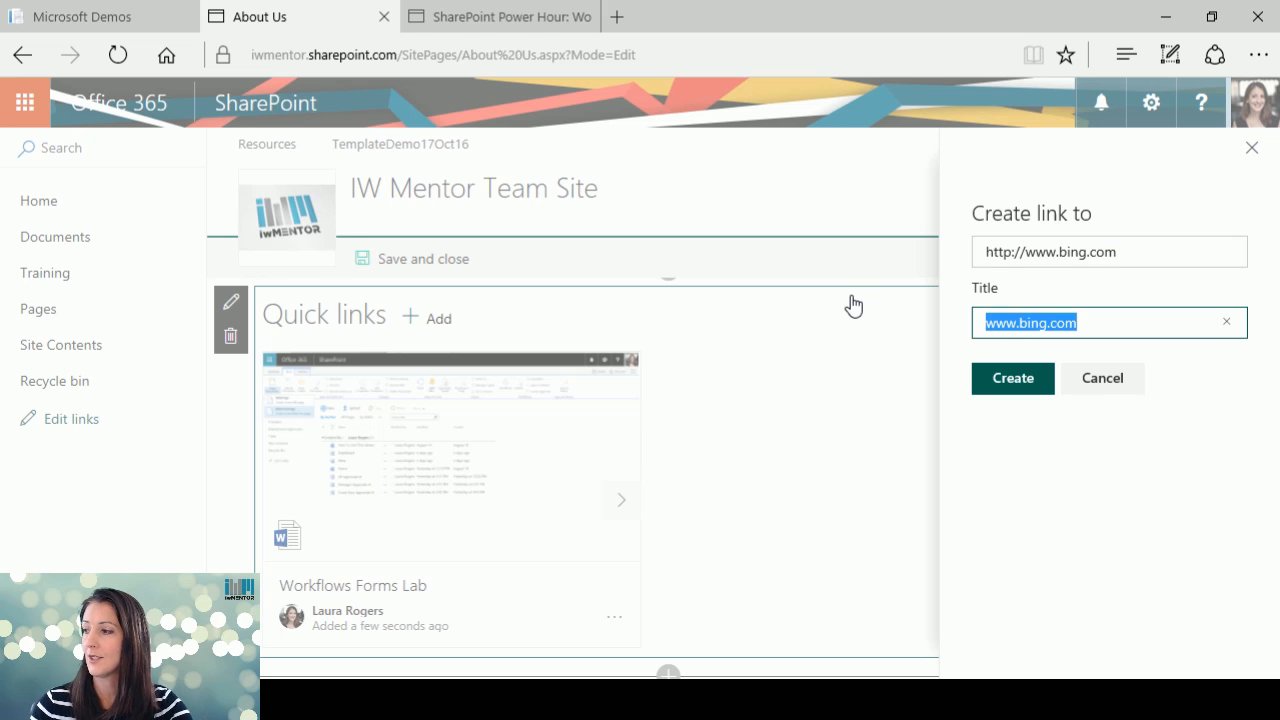
type("Bing")
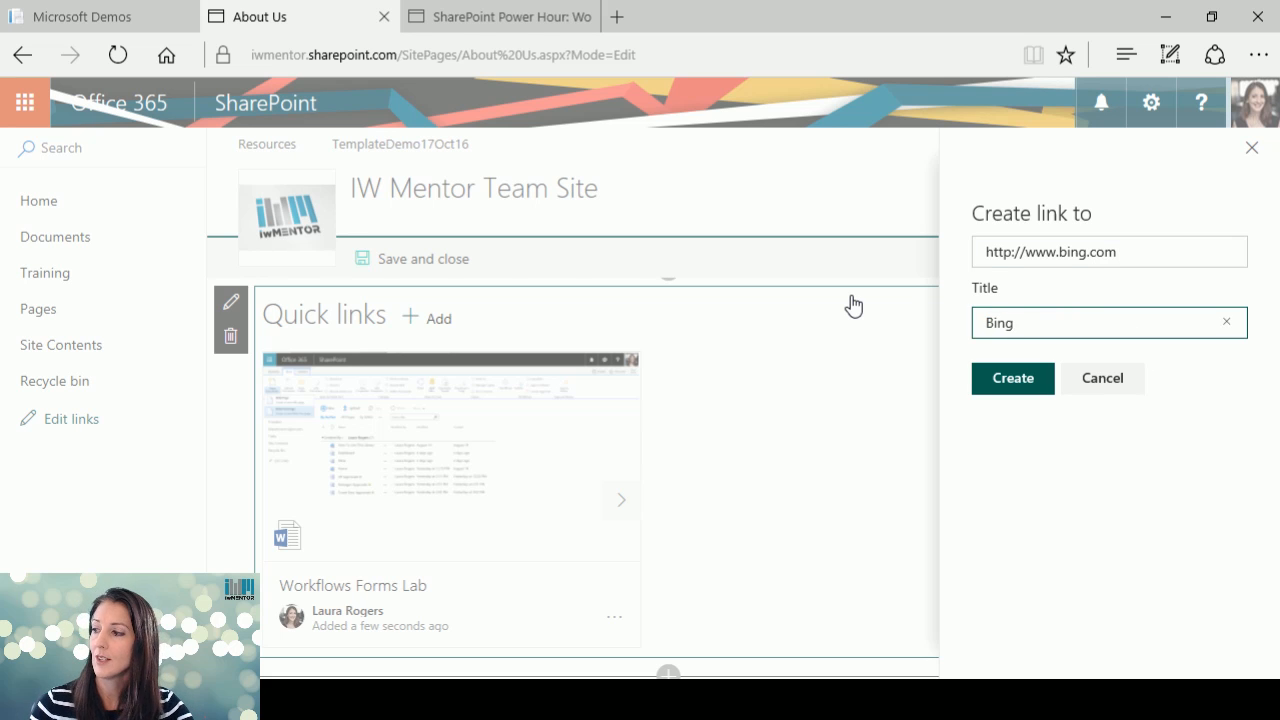
left_click(1012, 388)
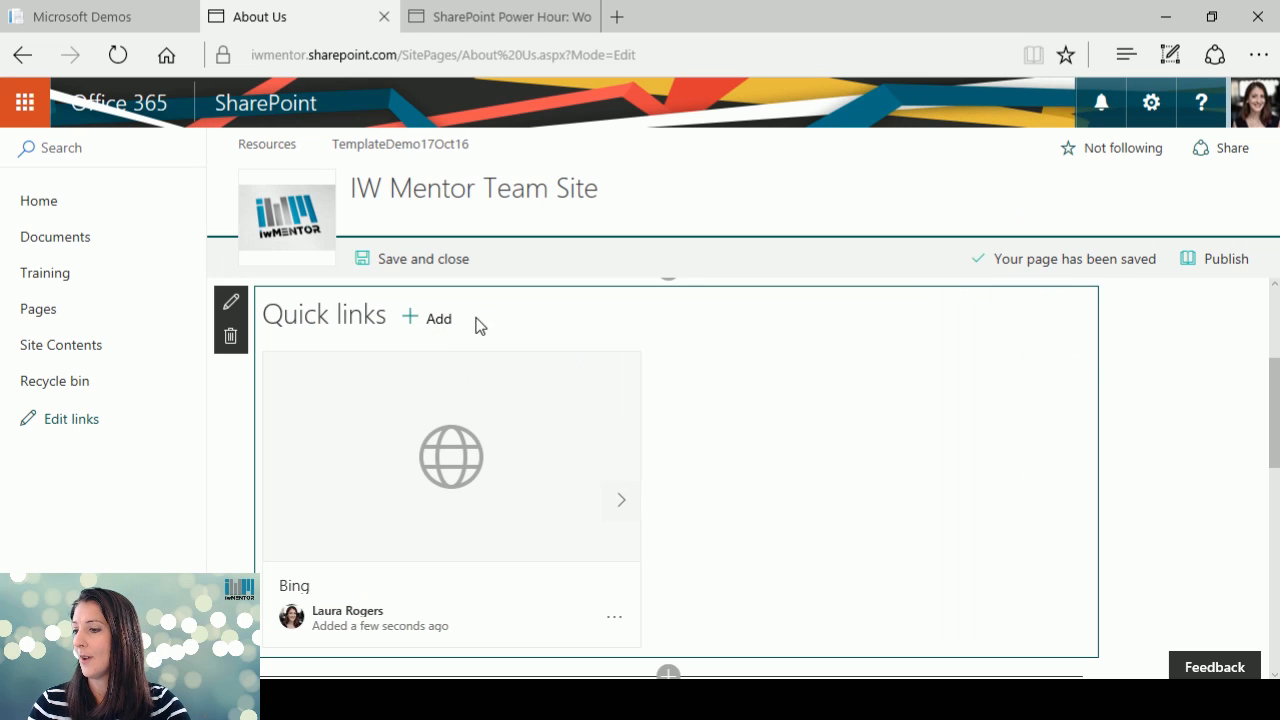
left_click(432, 320)
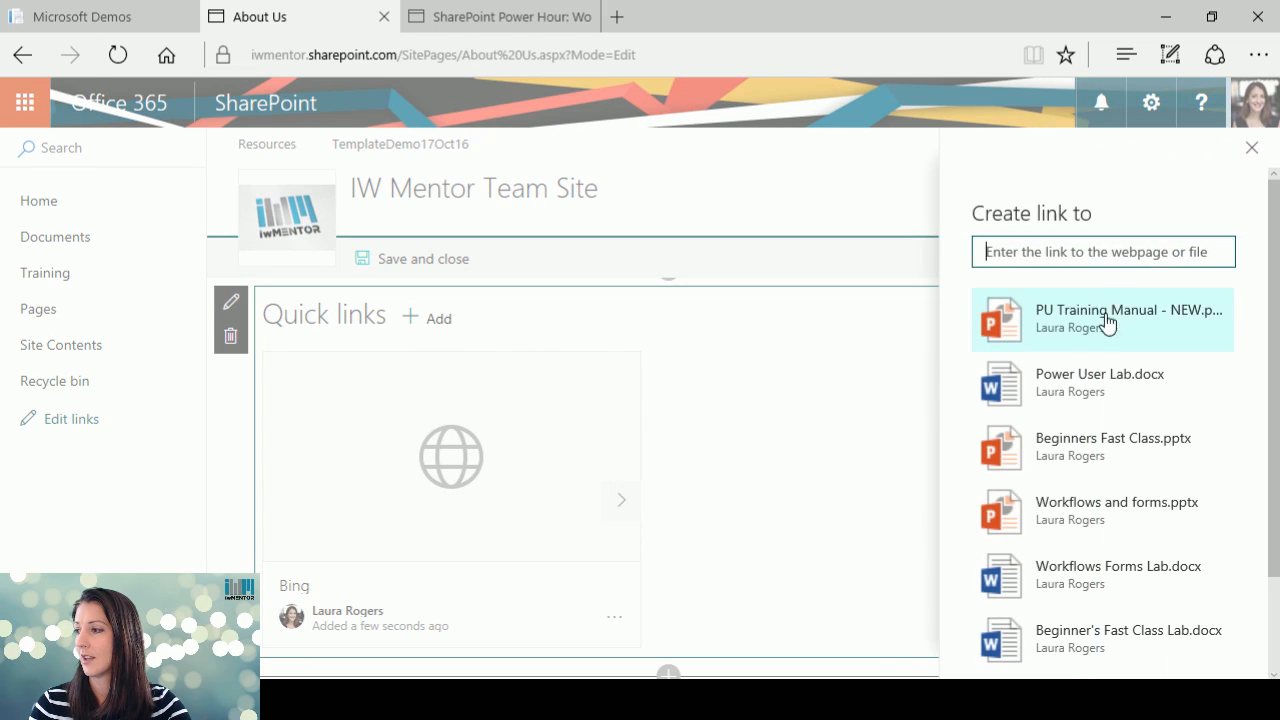
type("http")
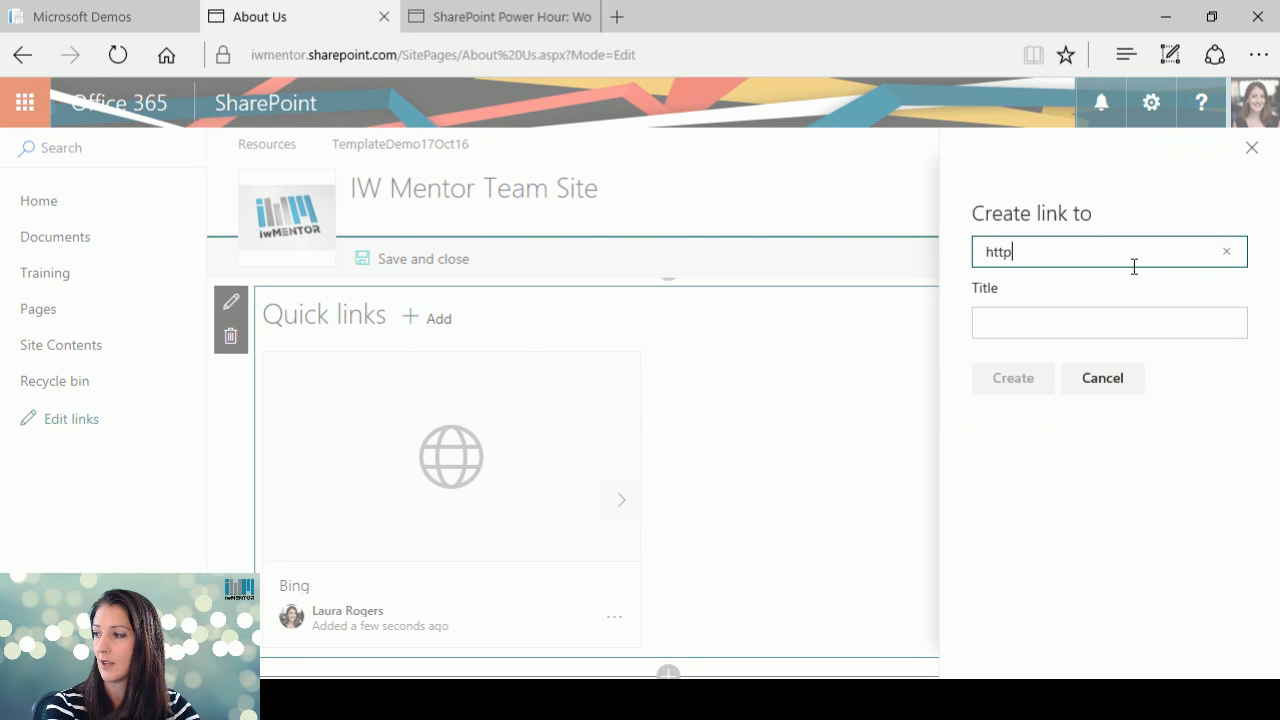
type("://www.iw")
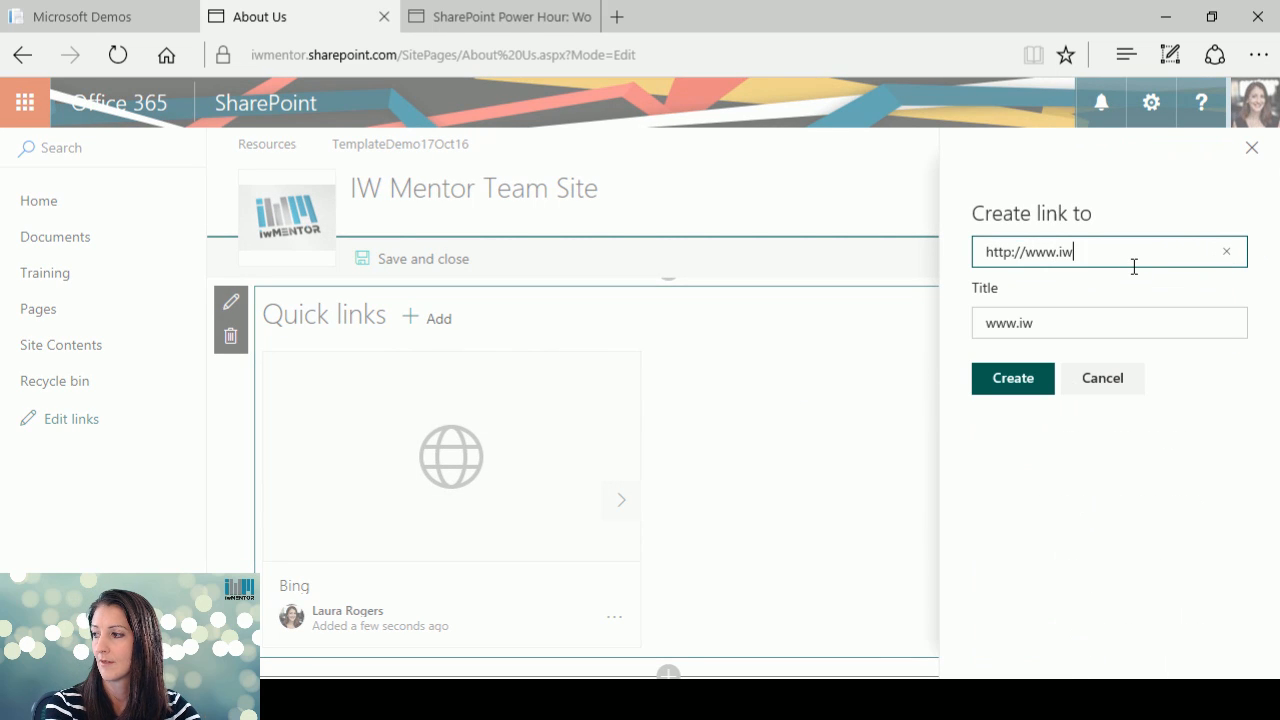
type("mentor.com")
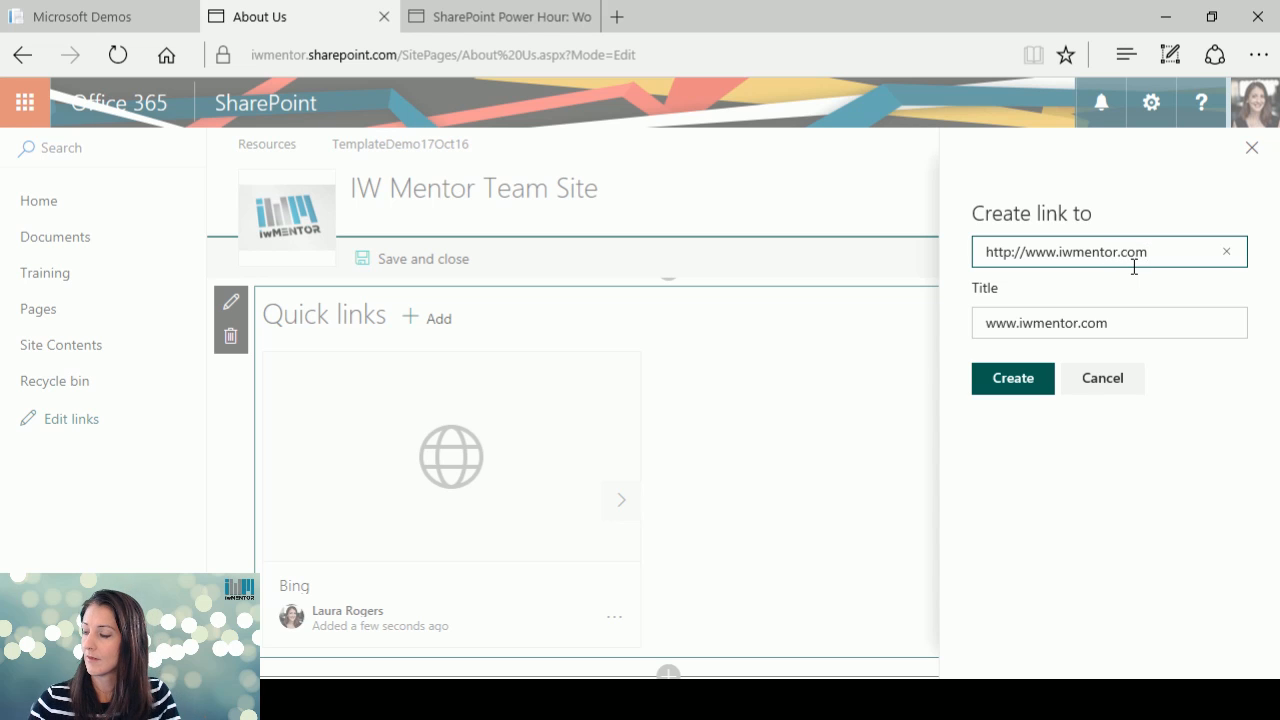
left_click(1013, 381)
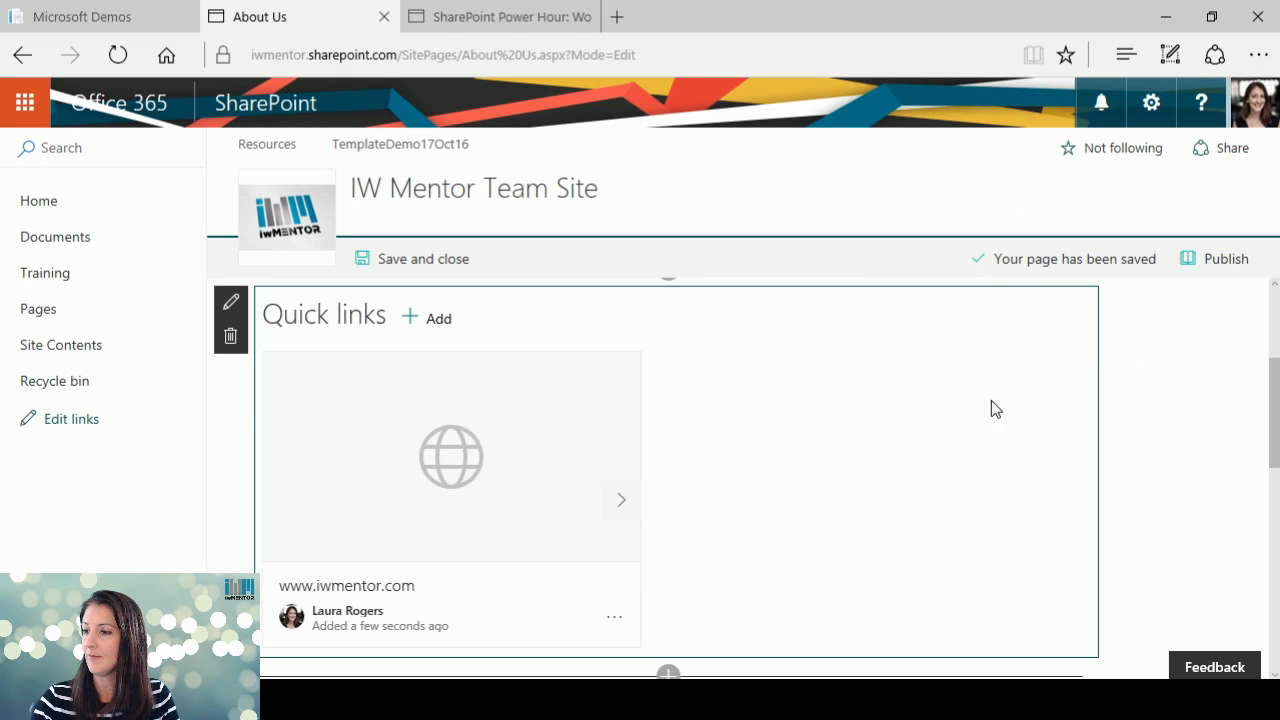
- Save the About Us page and close its editing mode
scroll(1120, 457, "down", 3)
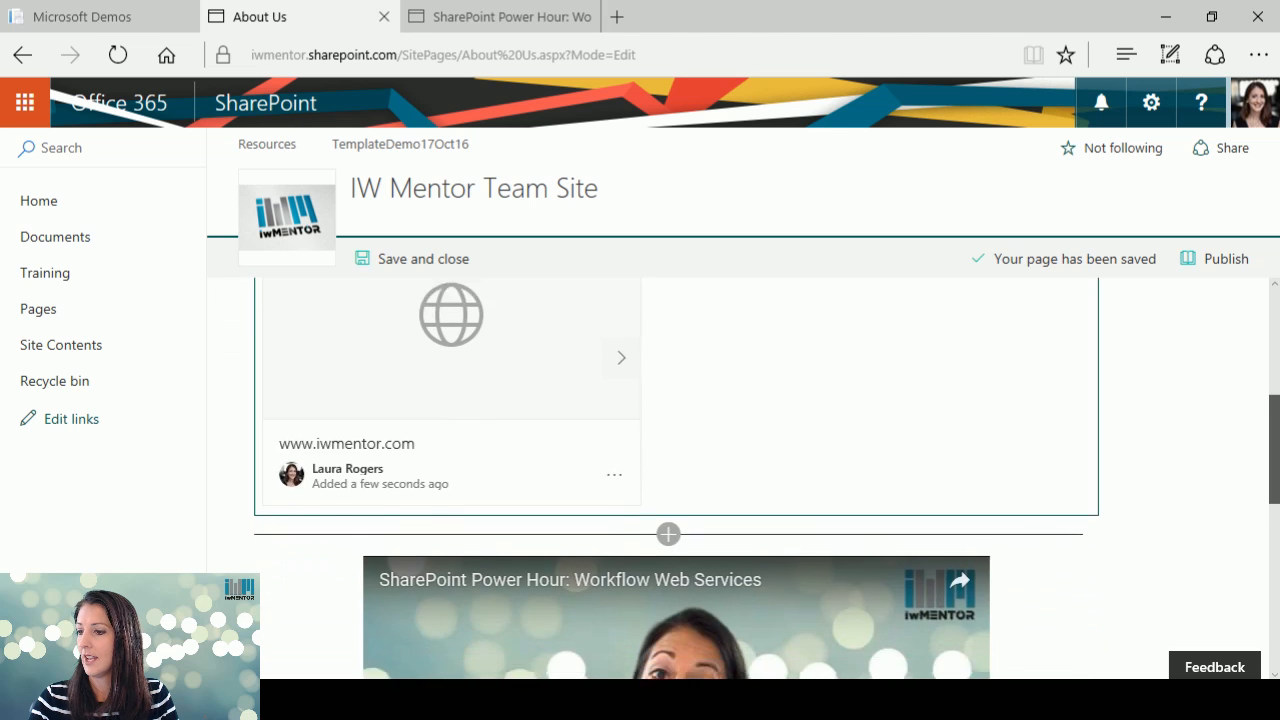
left_click_drag(1274, 449, 1274, 340)
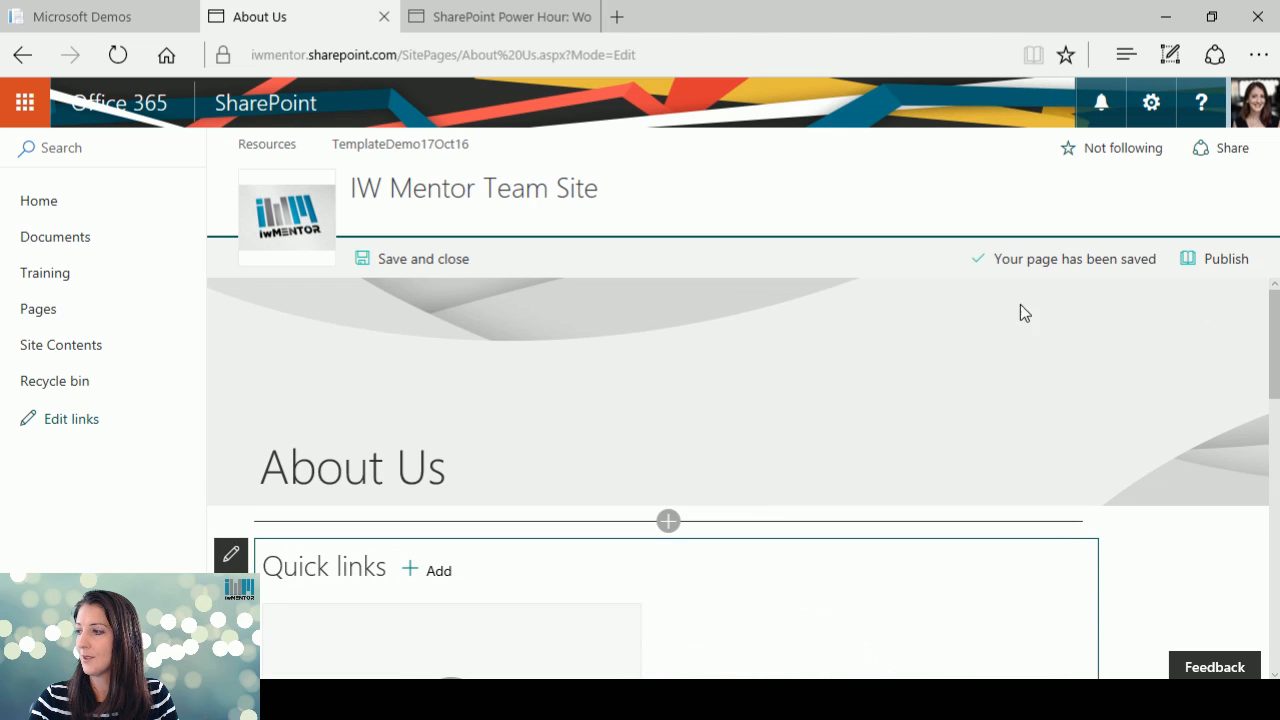
left_click(434, 268)
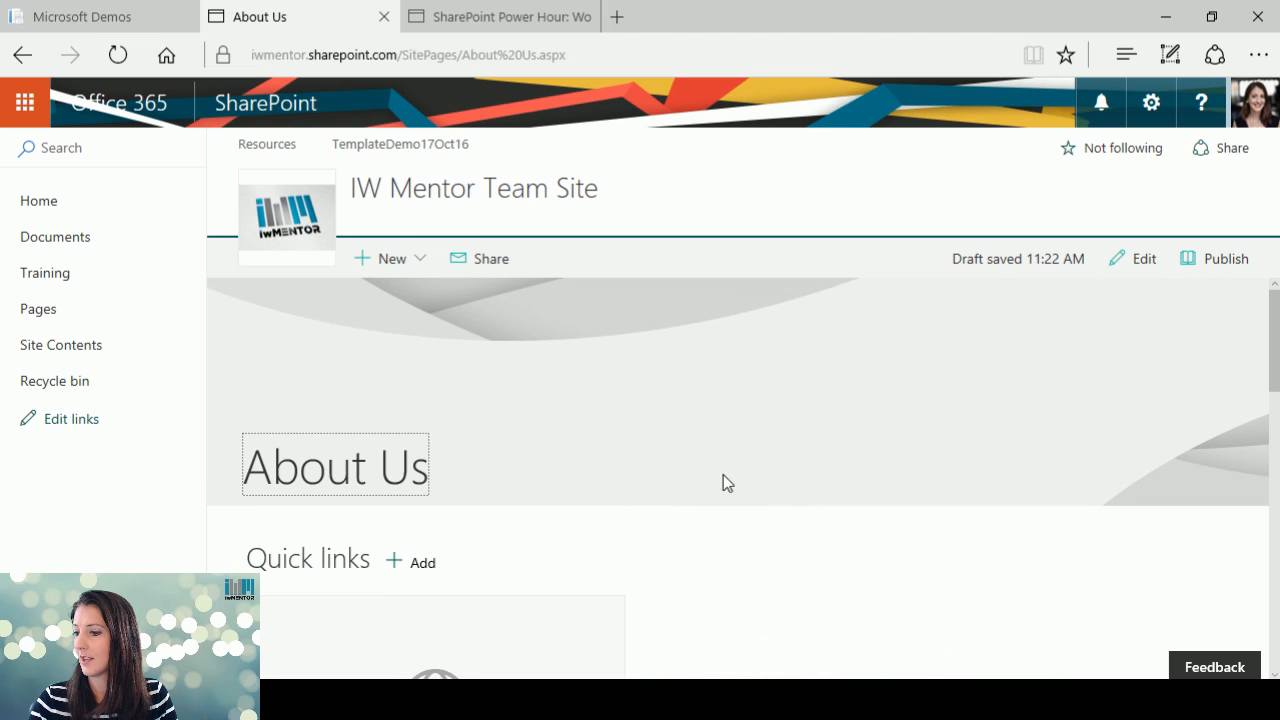
- Browse forward and back through the link cards of the Quick links web part on the saved page
left_click_drag(1274, 347, 1123, 423)
left_click(606, 480)
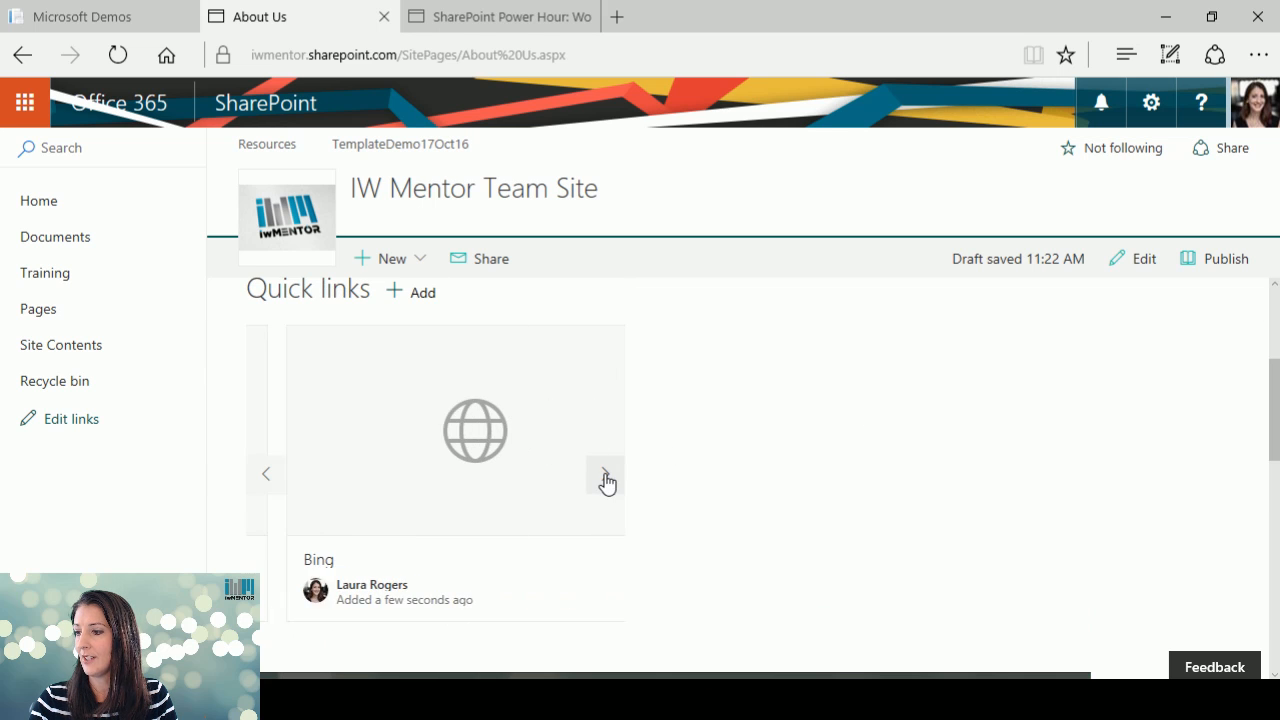
left_click(606, 478)
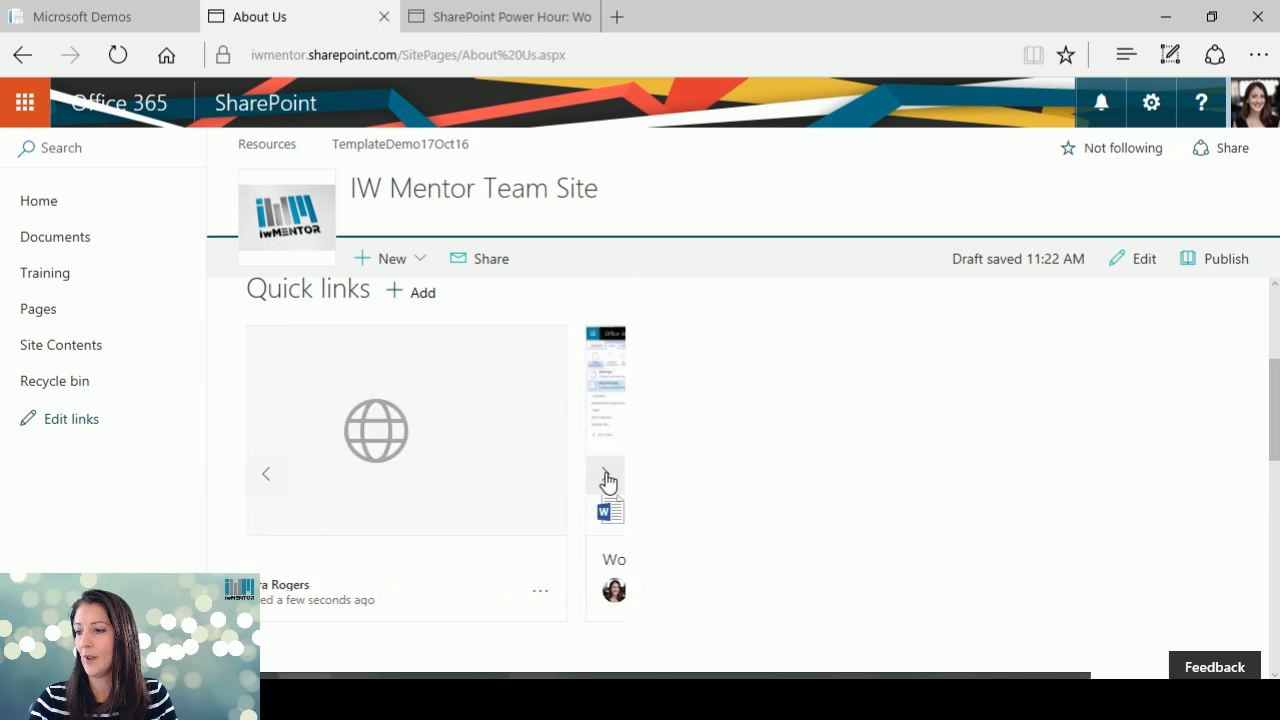
left_click(265, 484)
left_click(264, 481)
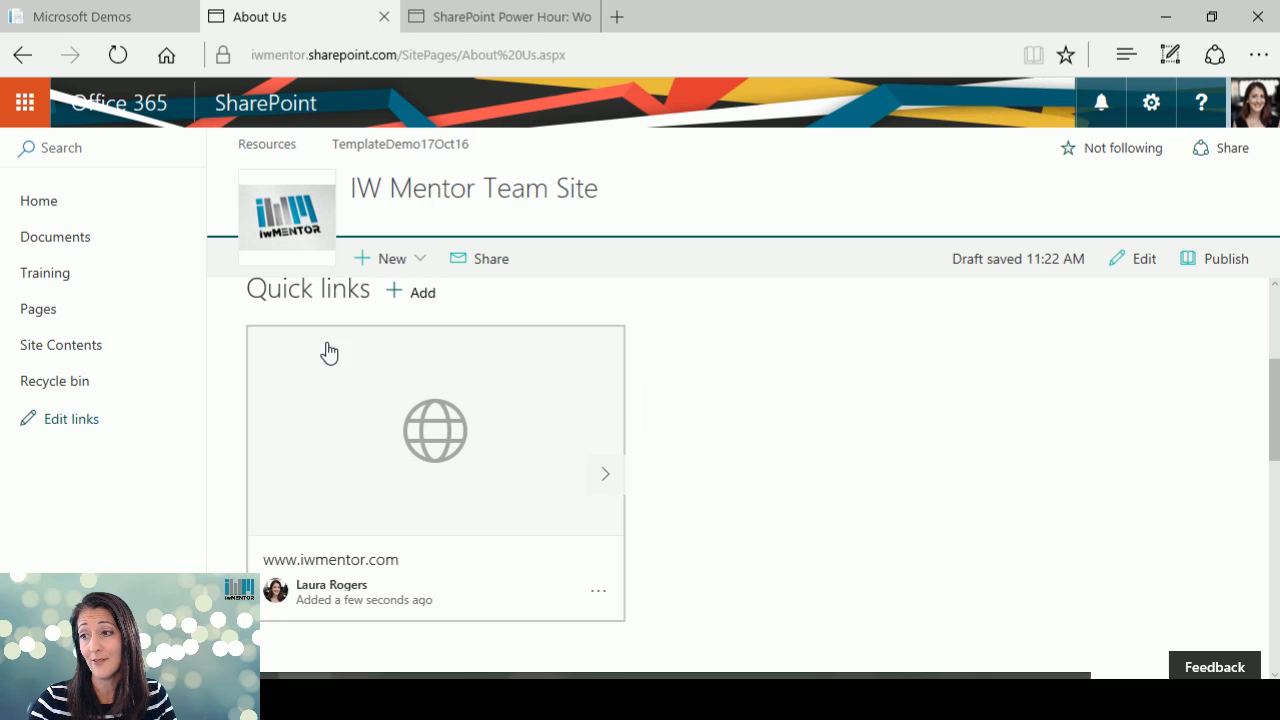
- Reopen the About Us page for editing, check the Quick links web part's settings and close them again
left_click(1140, 272)
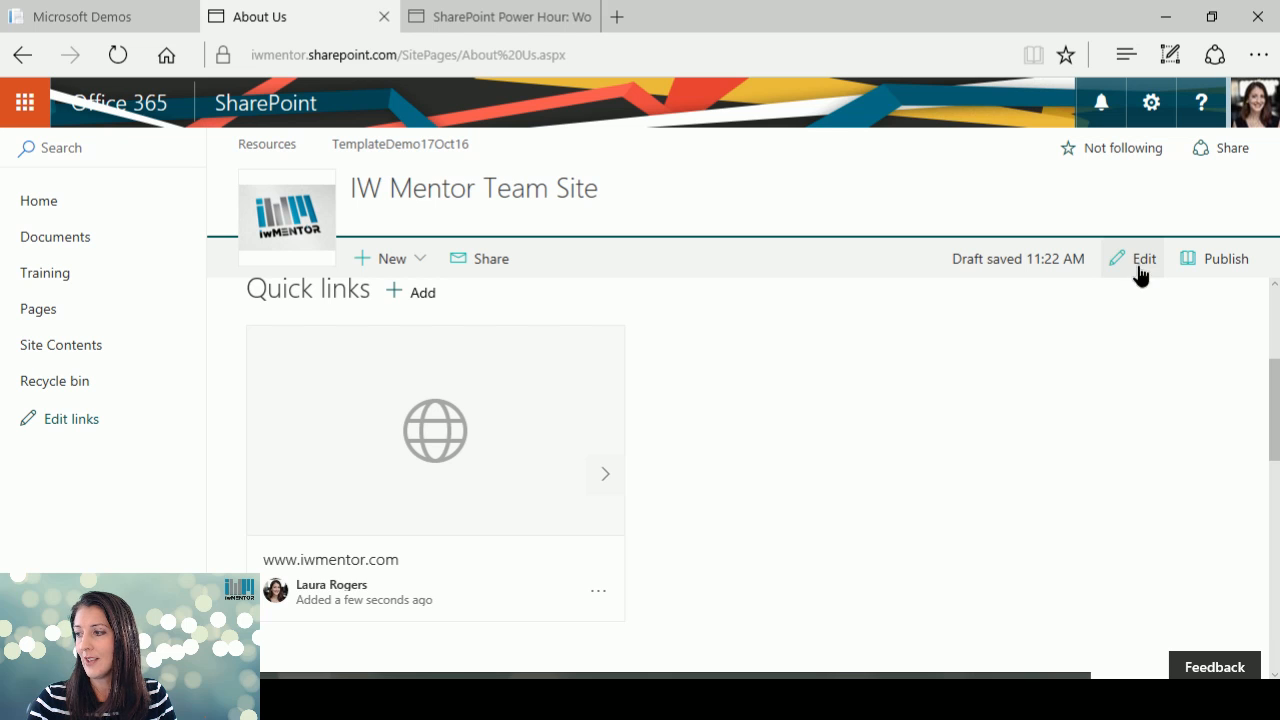
scroll(924, 470, "down", 3)
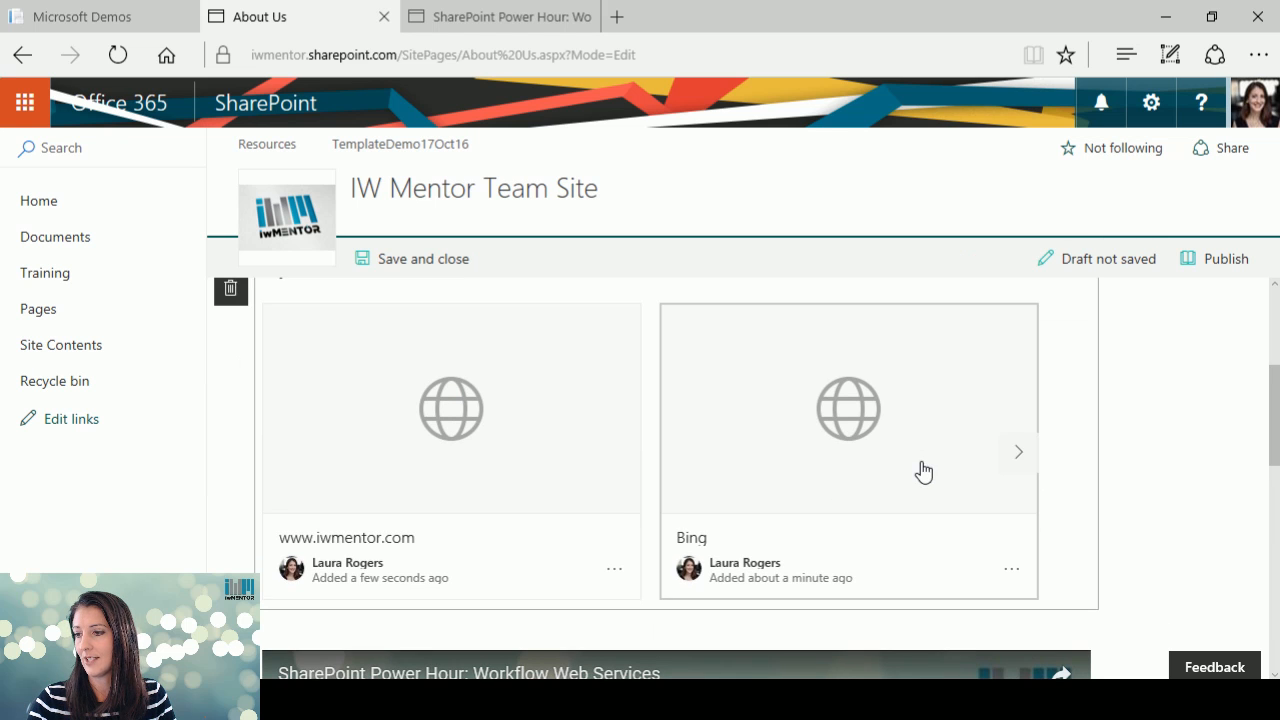
scroll(226, 400, "up", 1)
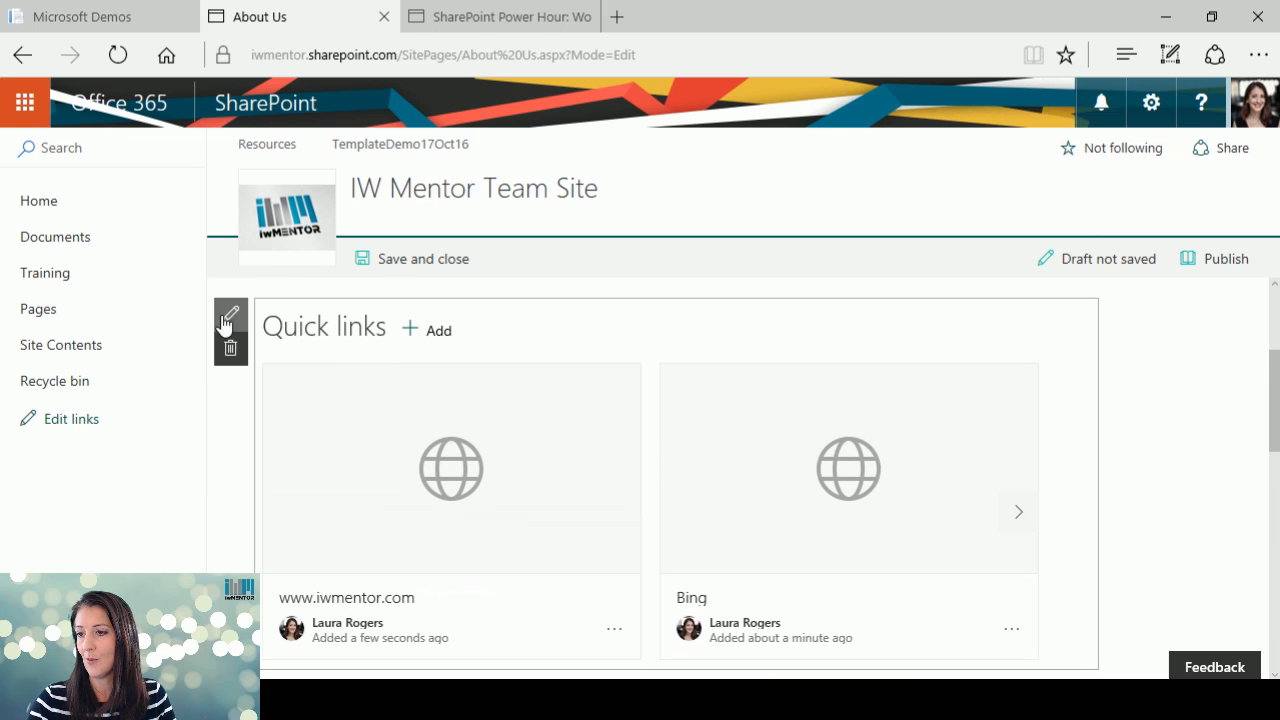
left_click(231, 315)
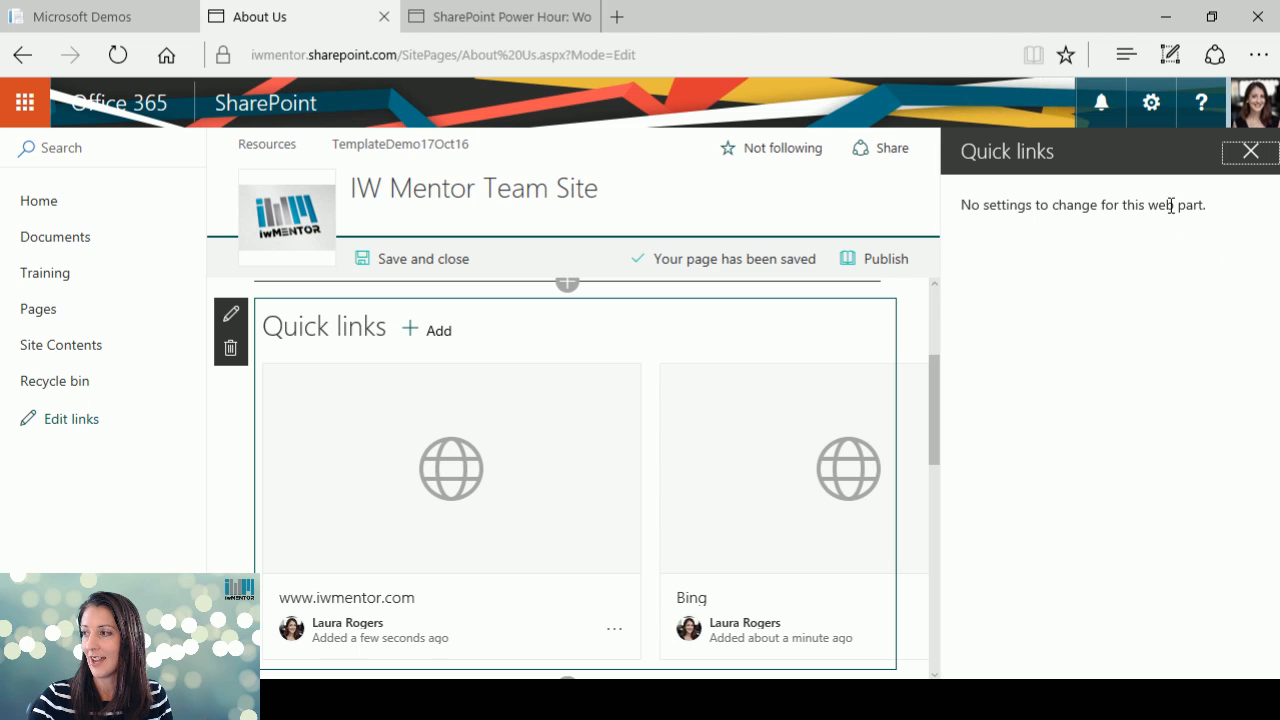
left_click(1252, 158)
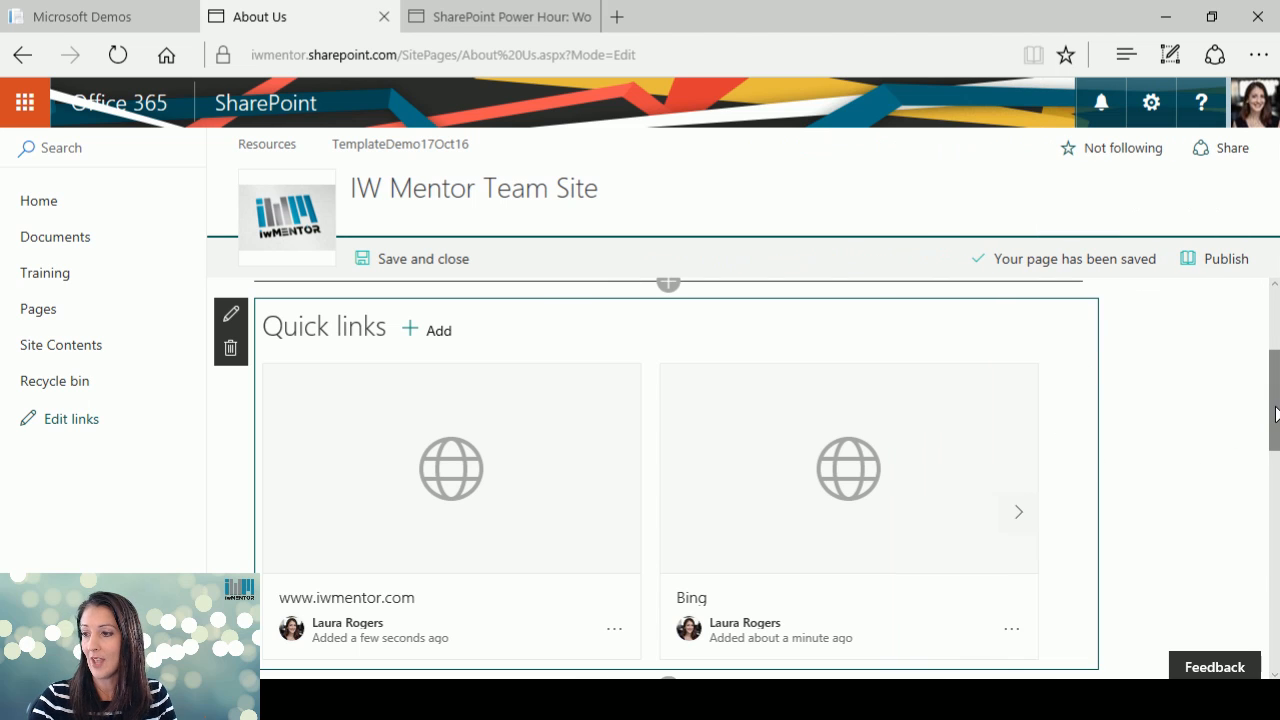
left_click_drag(1275, 415, 1266, 372)
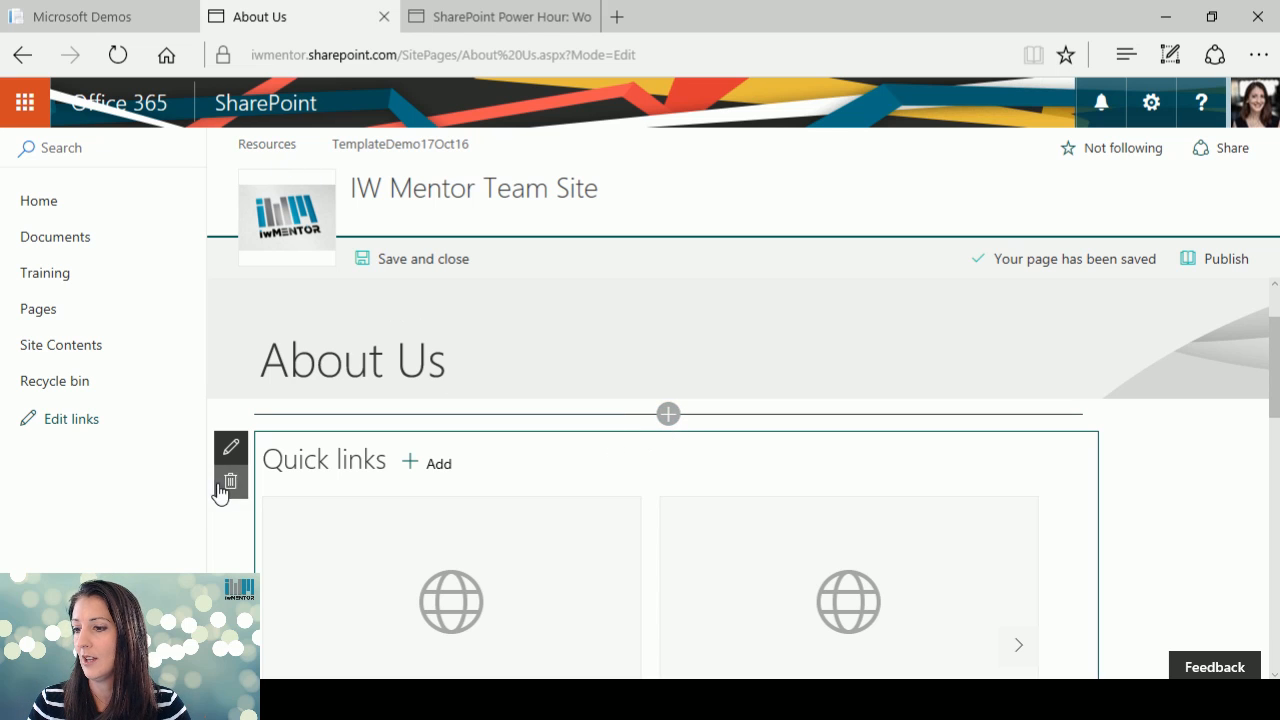
left_click(427, 464)
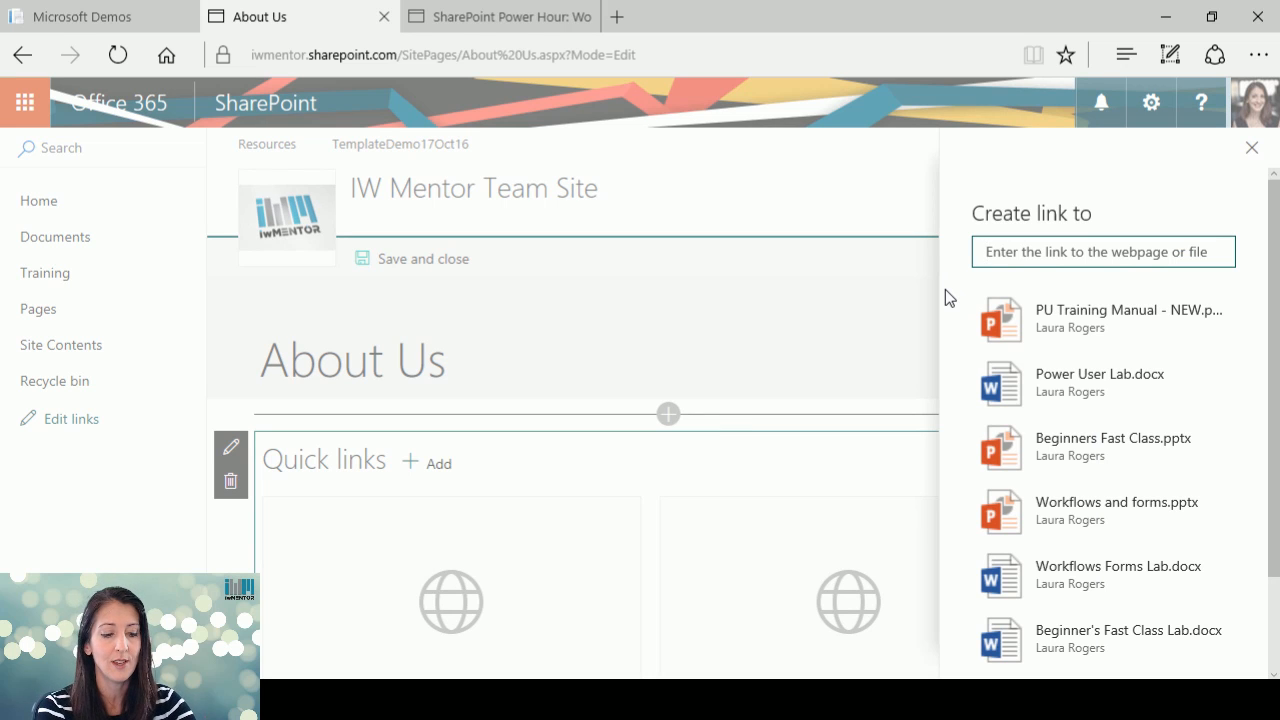
type("https://")
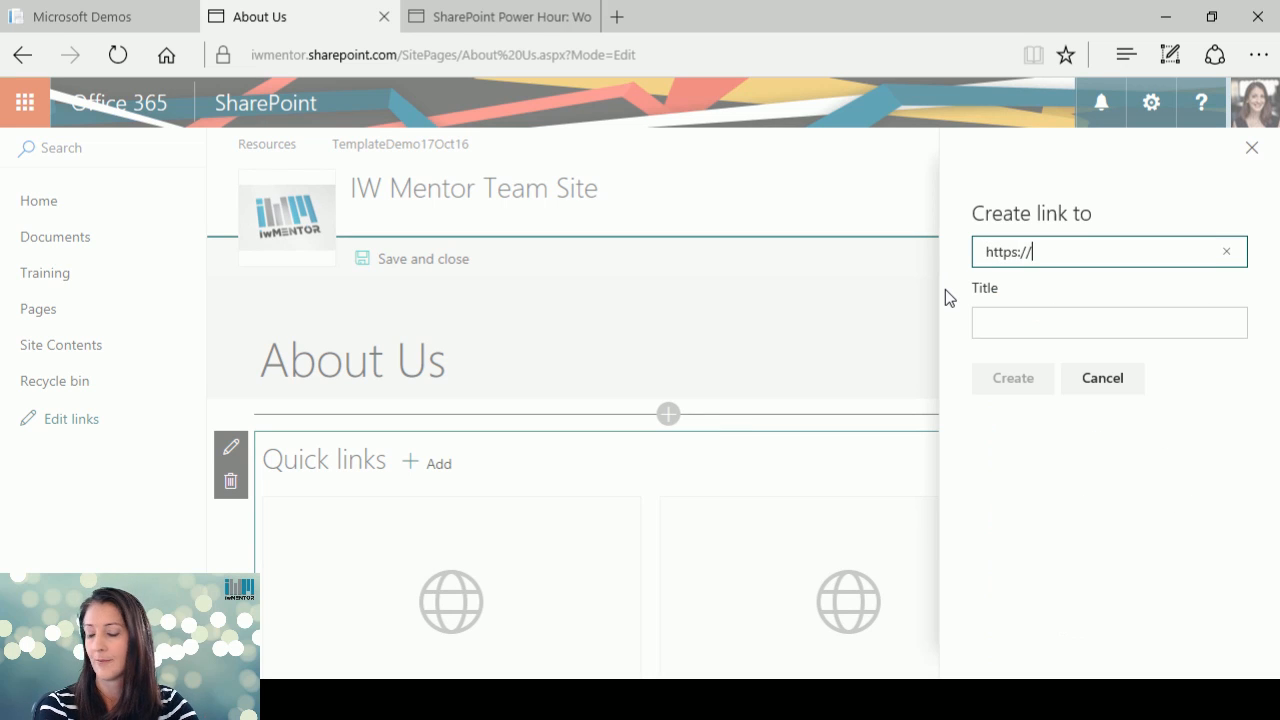
type("iwmentor.co")
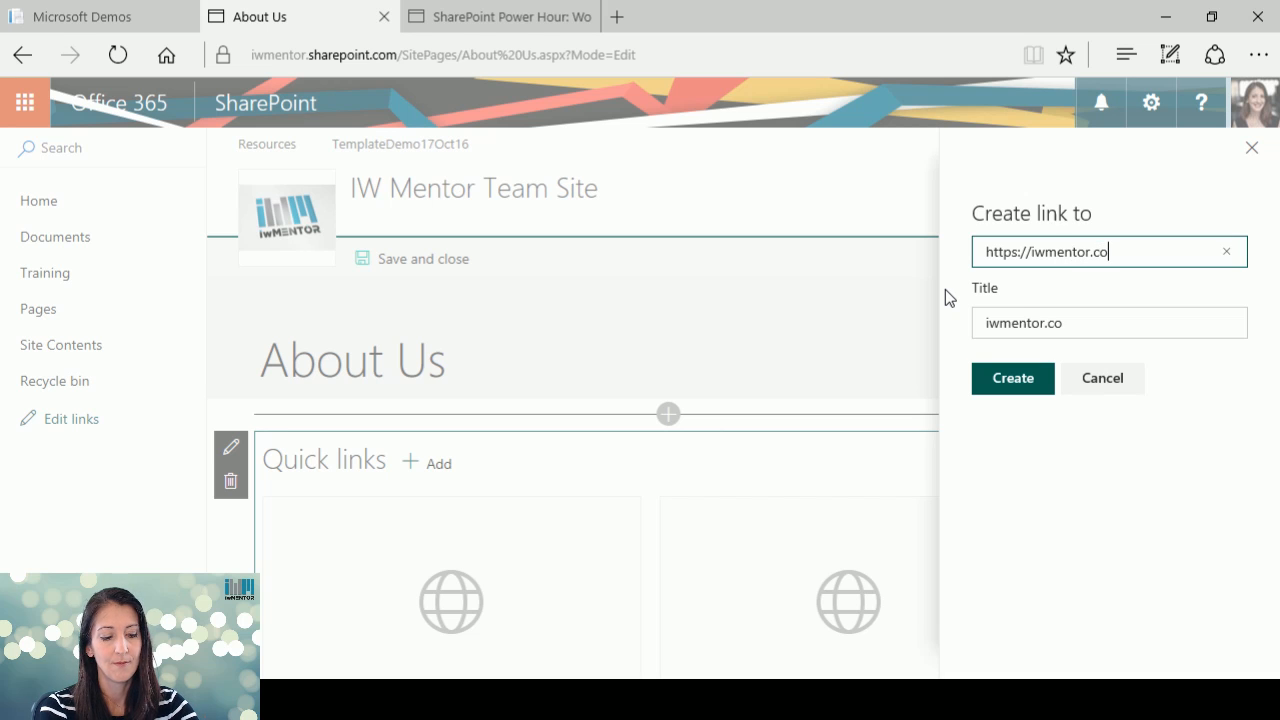
key("BackSpace")
key("BackSpace")
type("sh")
key("BackSpace")
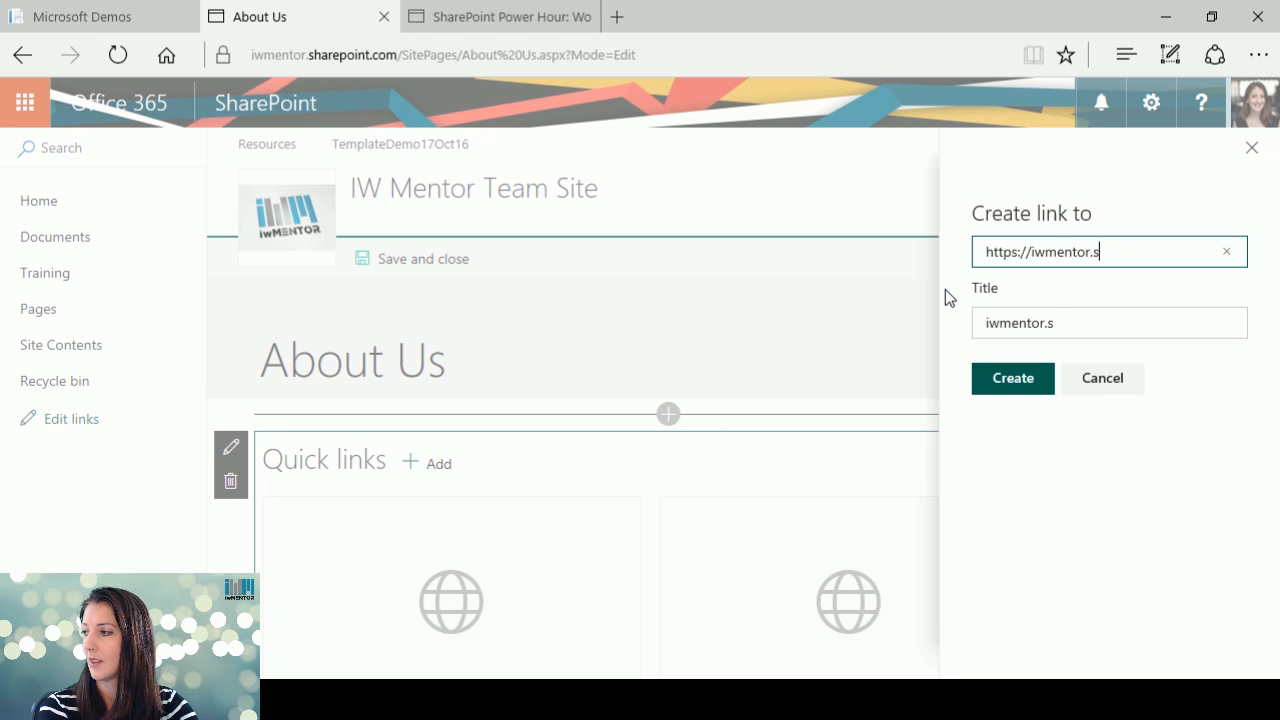
type("hare")
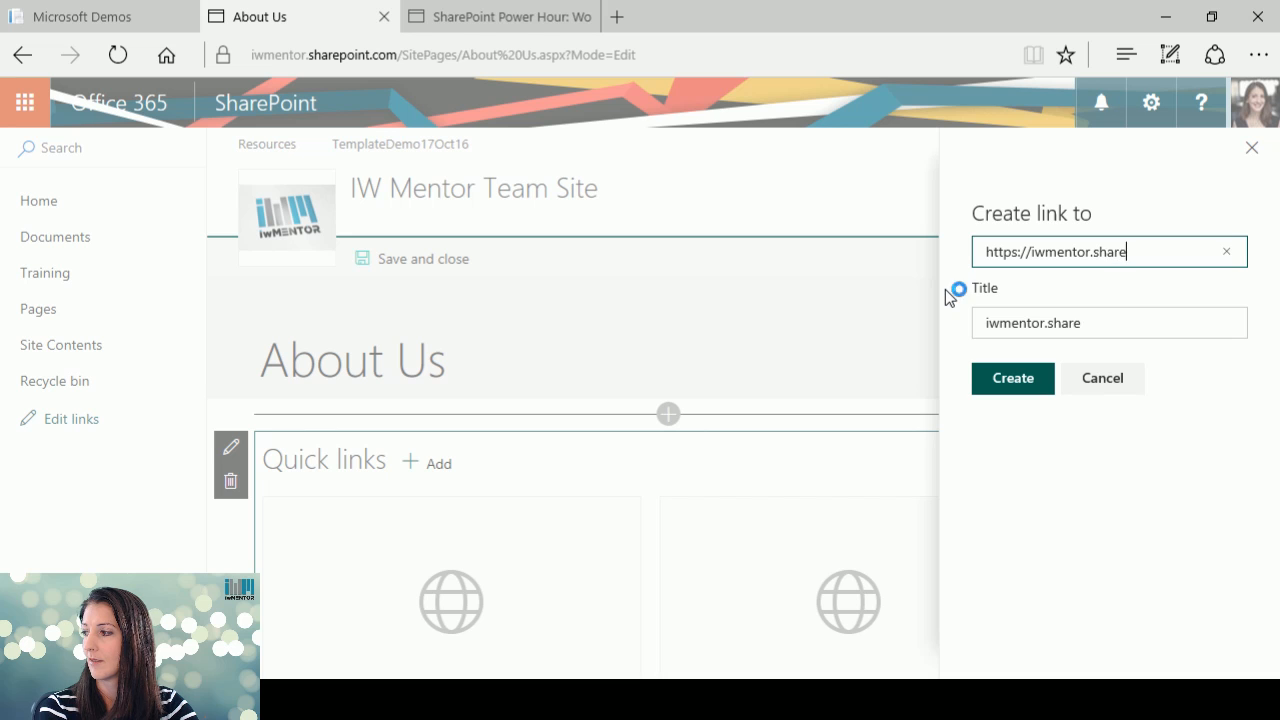
type("point.com/site")
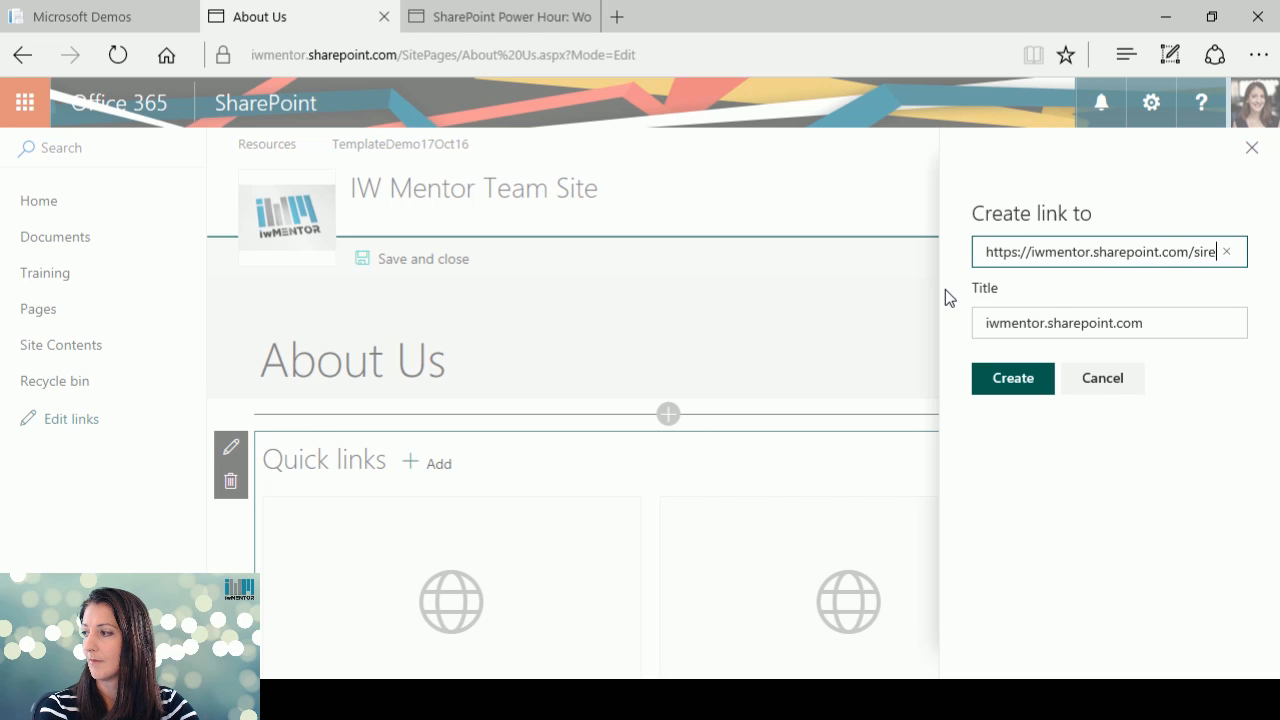
type("s")
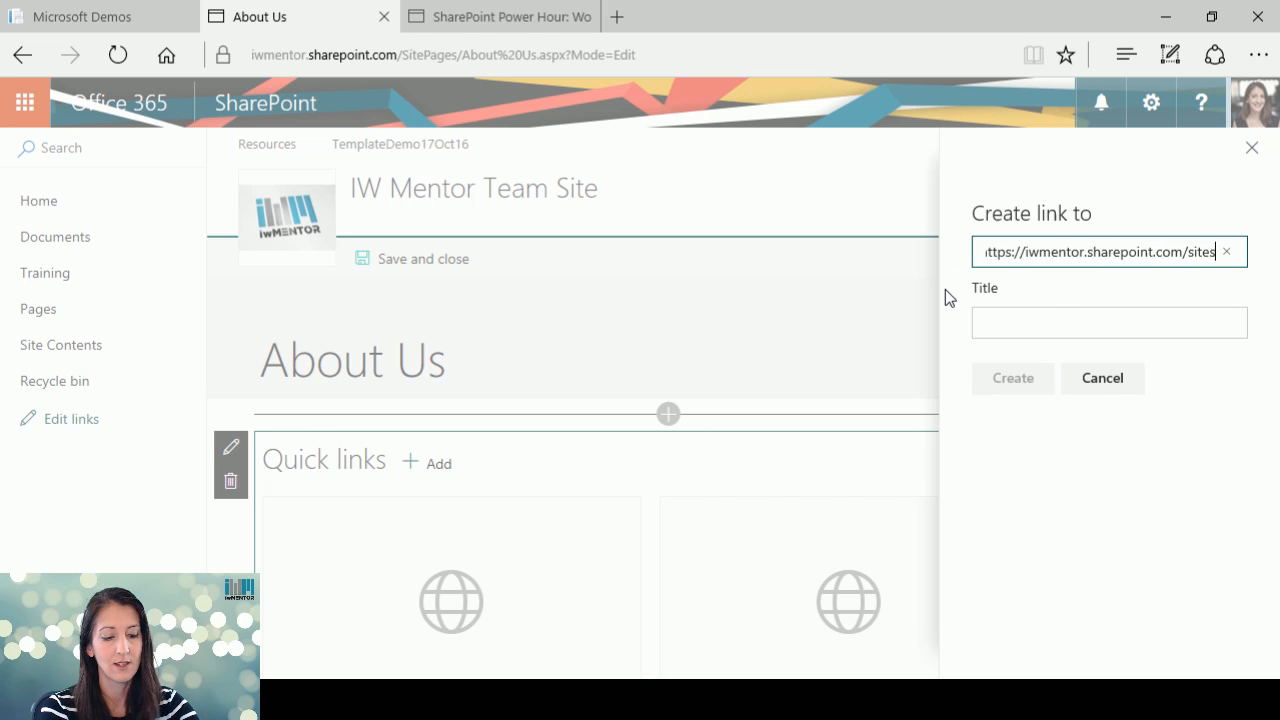
type("/resources")
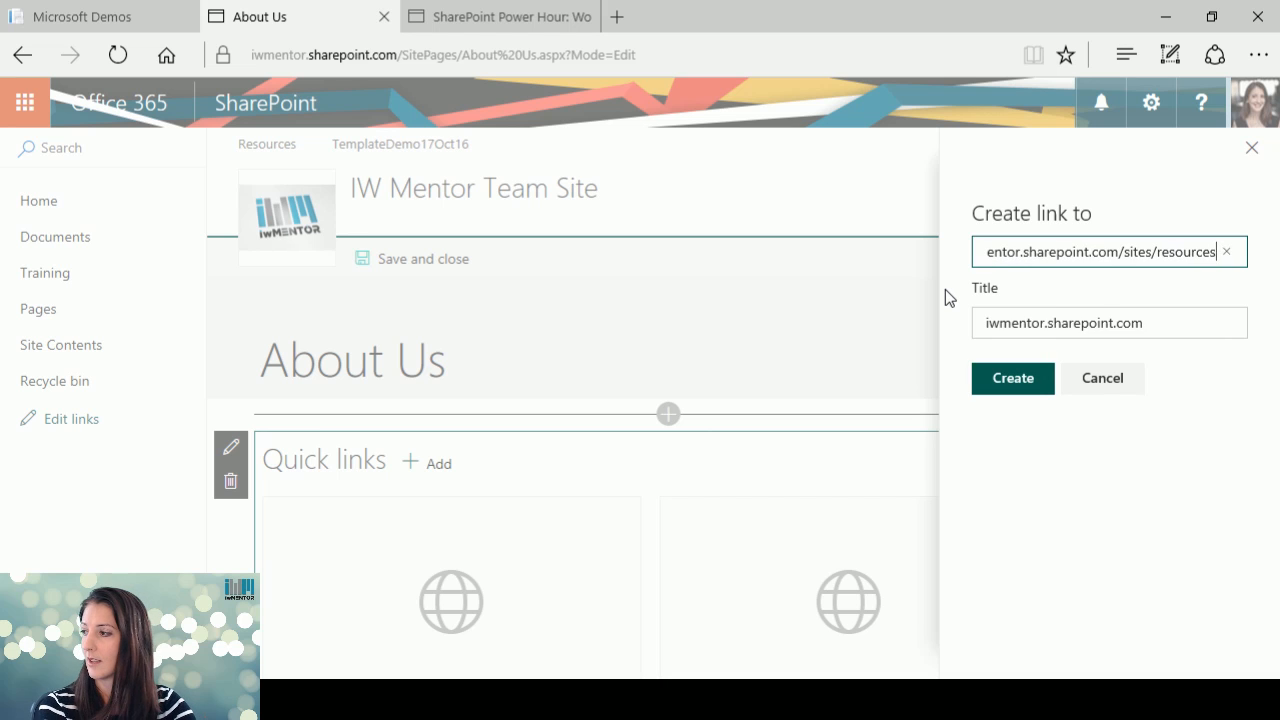
- Replace the new link's suggested title with Resources and create the link
left_click_drag(1143, 323, 996, 328)
type("Resources")
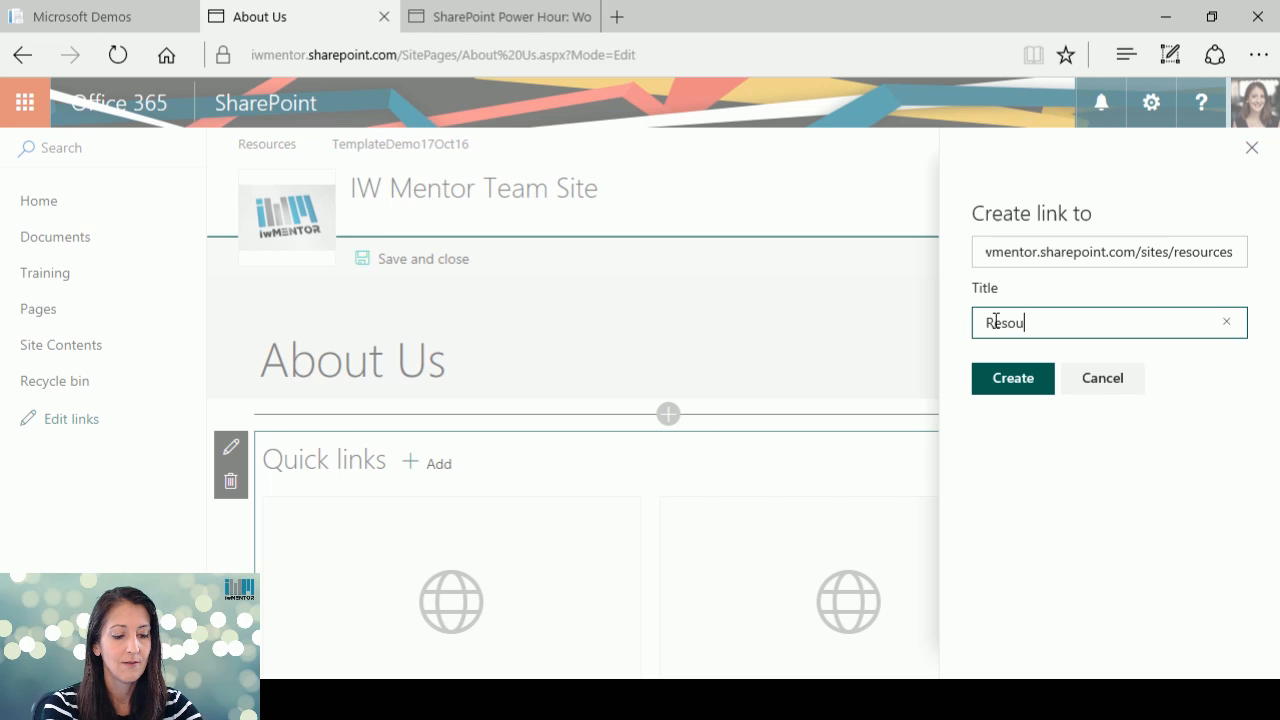
left_click(1012, 381)
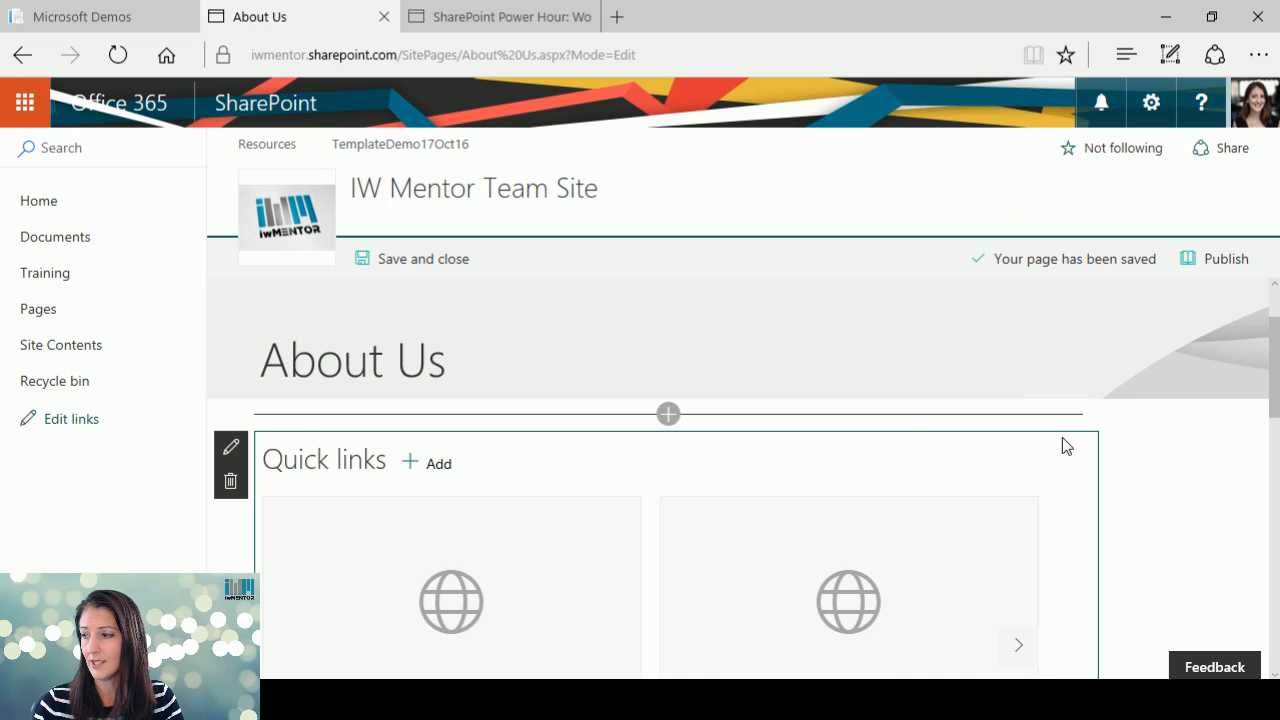
mouse_move(1272, 366)
left_mouse_down()
mouse_move(1276, 423)
mouse_move(1275, 391)
left_mouse_up()
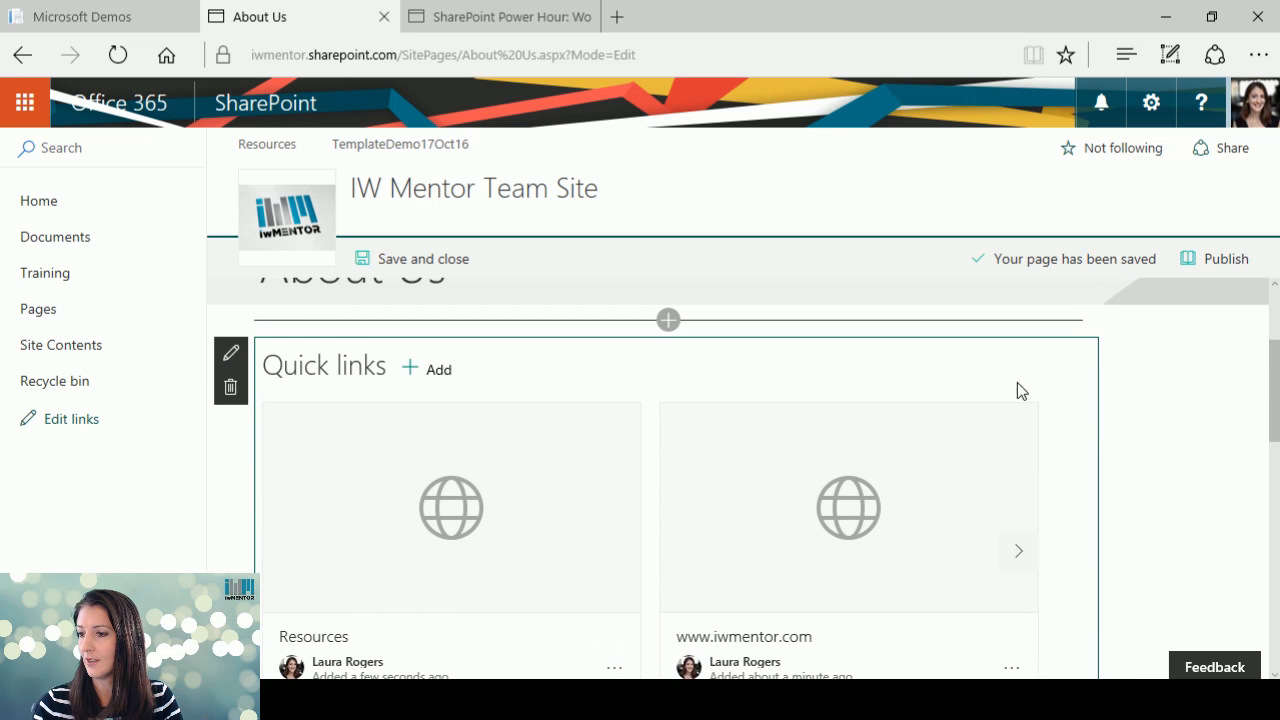
- Save the About Us page, close its editing mode and review the quick link cards on the saved page
left_click(438, 262)
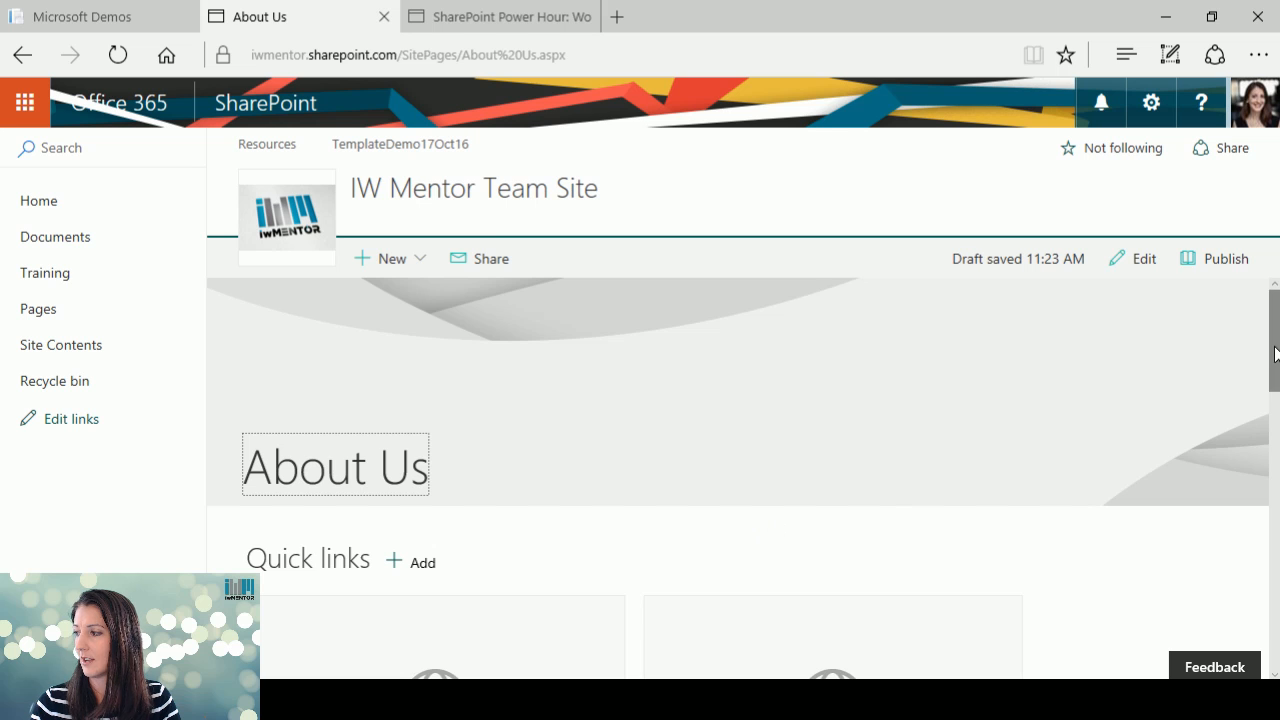
left_click_drag(1275, 352, 1275, 452)
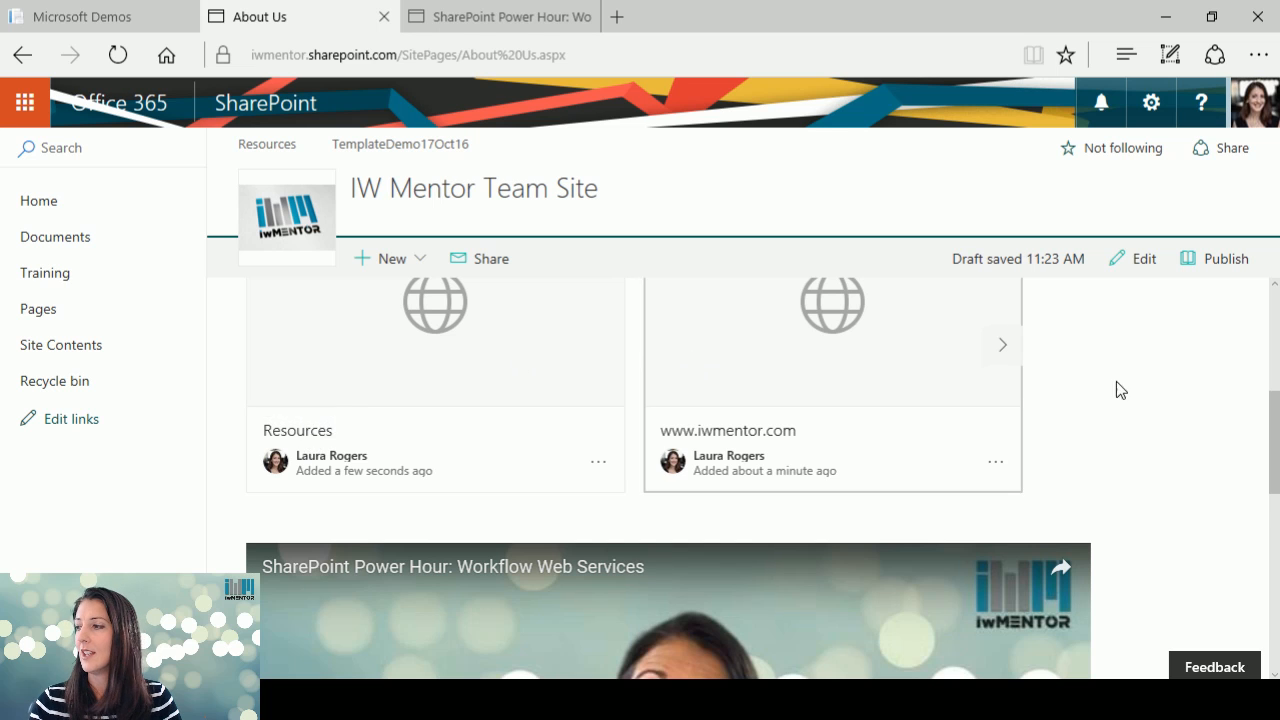
scroll(1140, 385, "up", 3)
scroll(1164, 383, "up", 2)
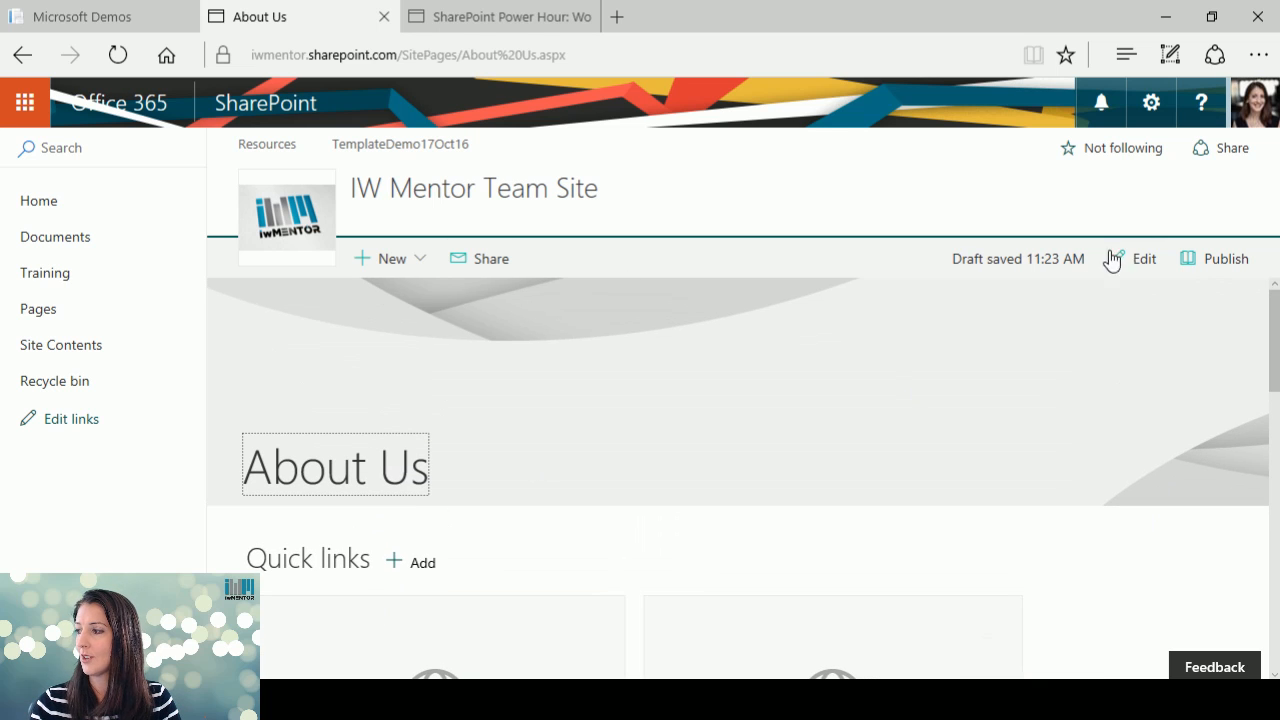
- Reopen the About Us page for editing and add a Site activity web part directly above the Quick links web part
left_click(1144, 262)
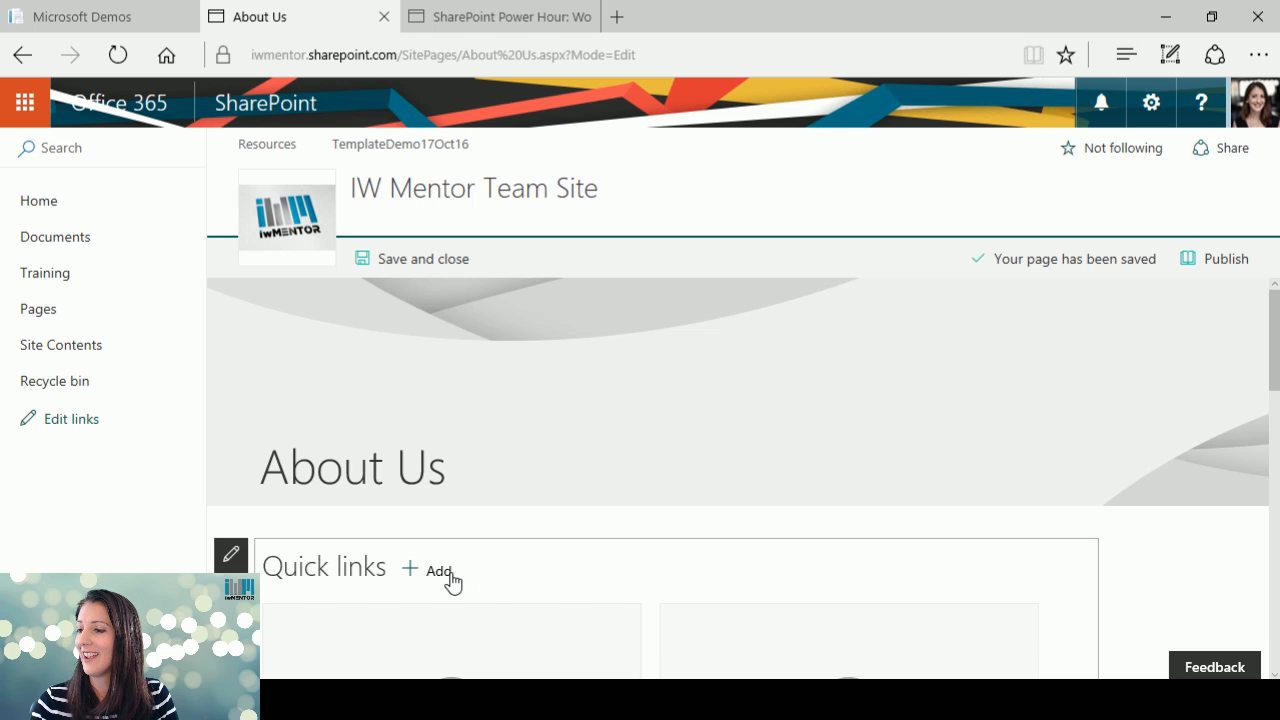
mouse_move(443, 529)
left_click(668, 522)
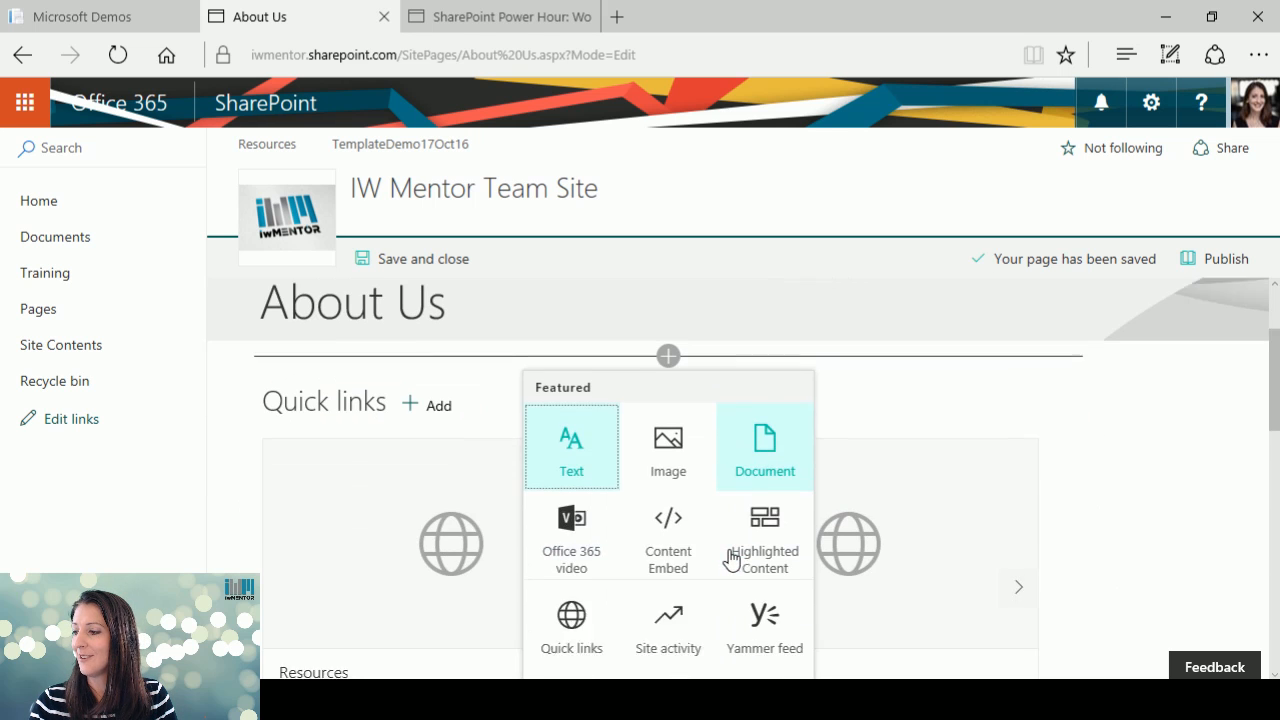
left_click(640, 614)
scroll(541, 484, "down", 3)
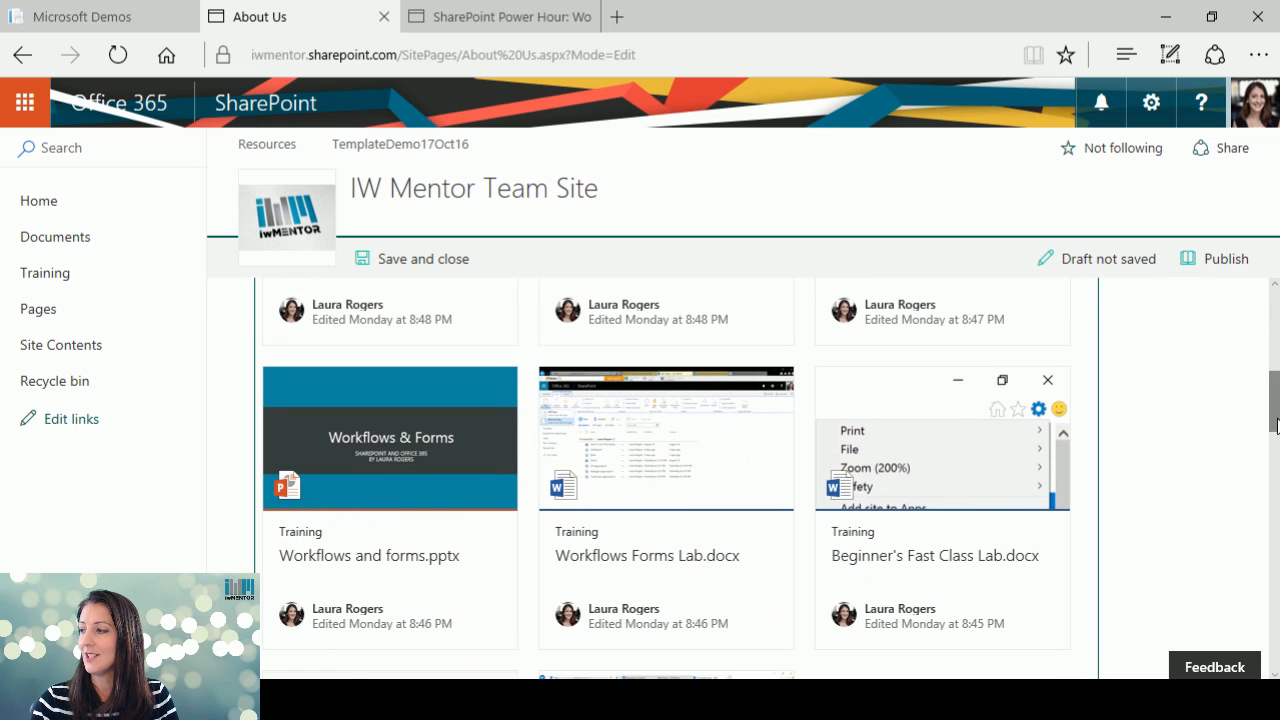
- Check the Site activity web part's settings, close them and look through its document cards
scroll(1052, 373, "up", 4)
left_click(231, 424)
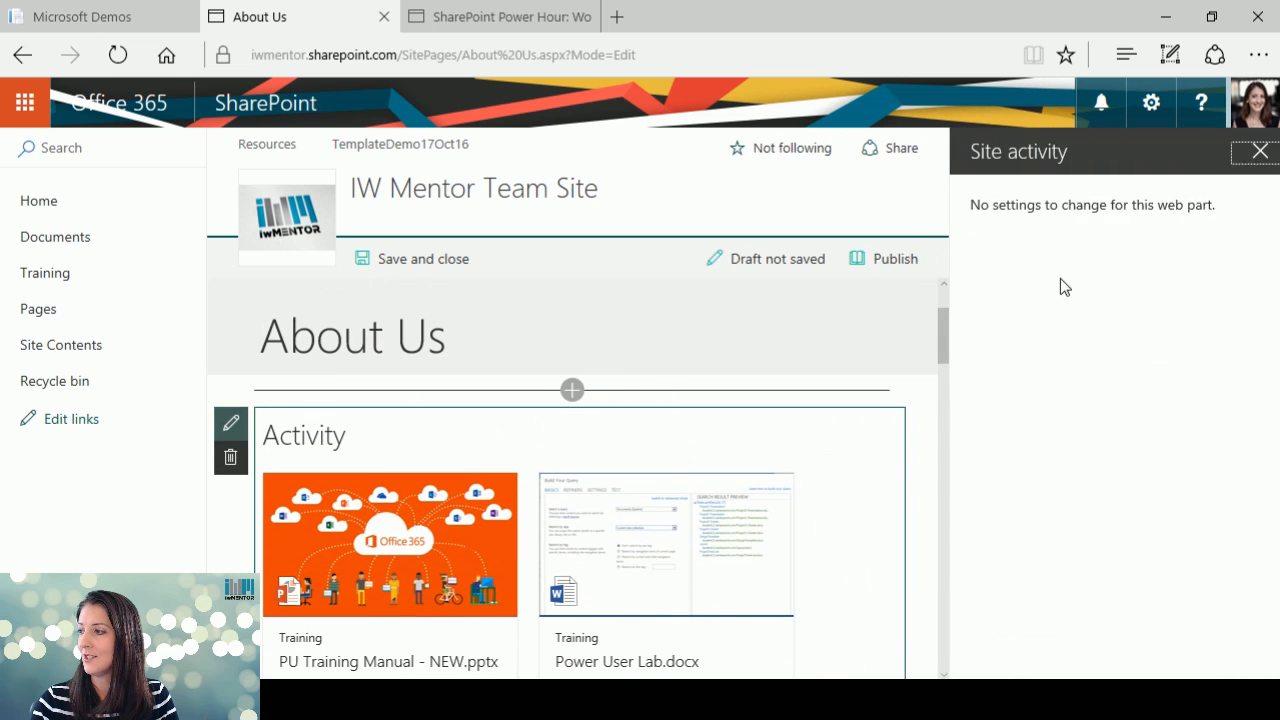
left_click(1250, 152)
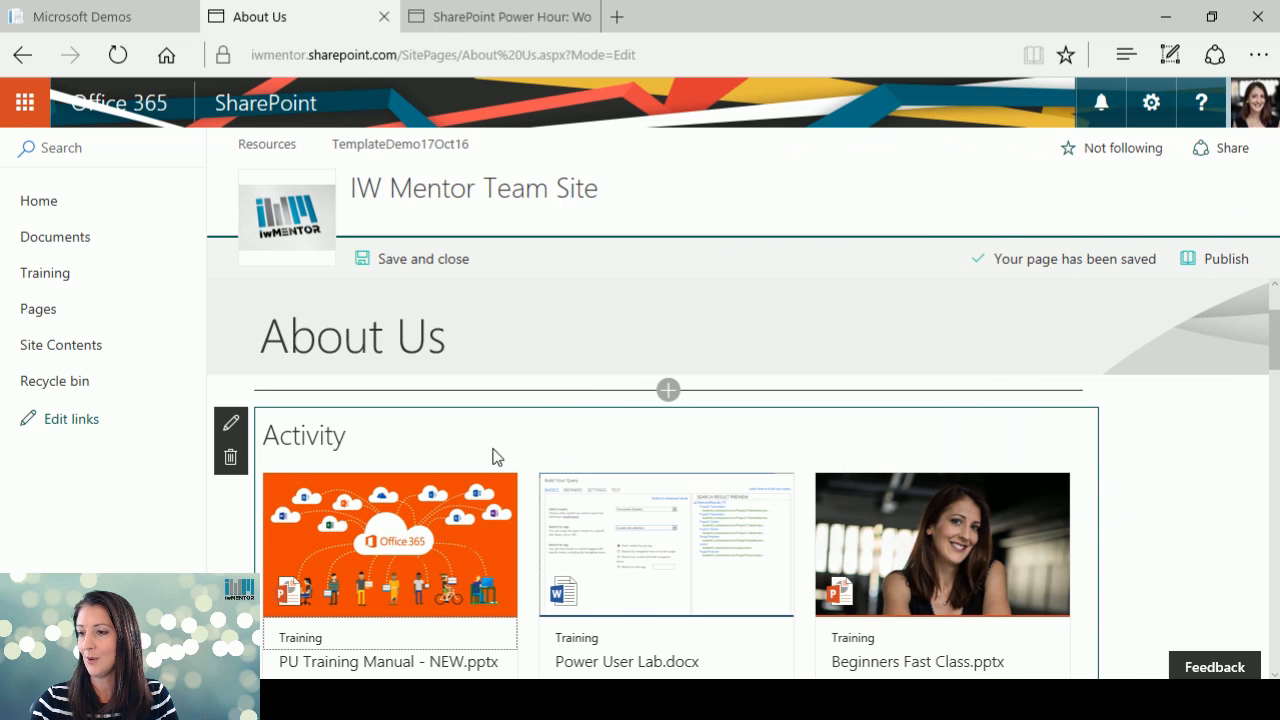
left_click_drag(1275, 331, 1272, 397)
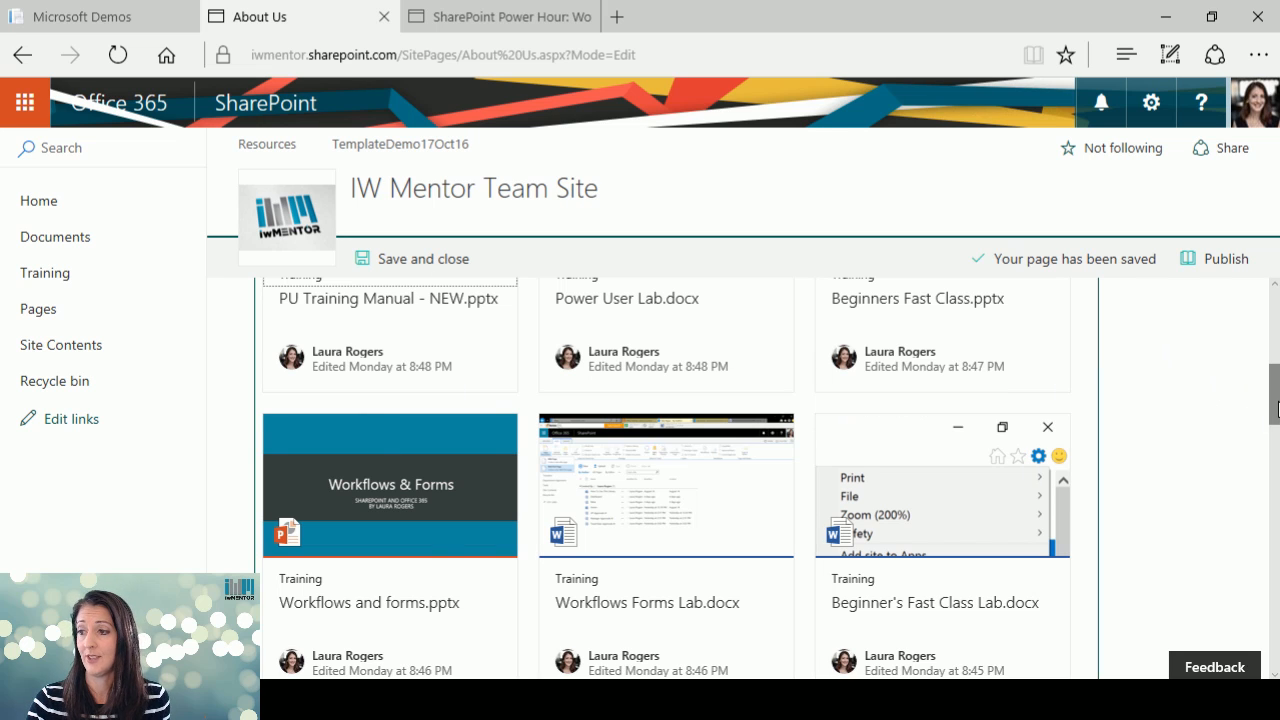
left_click_drag(1276, 408, 1276, 356)
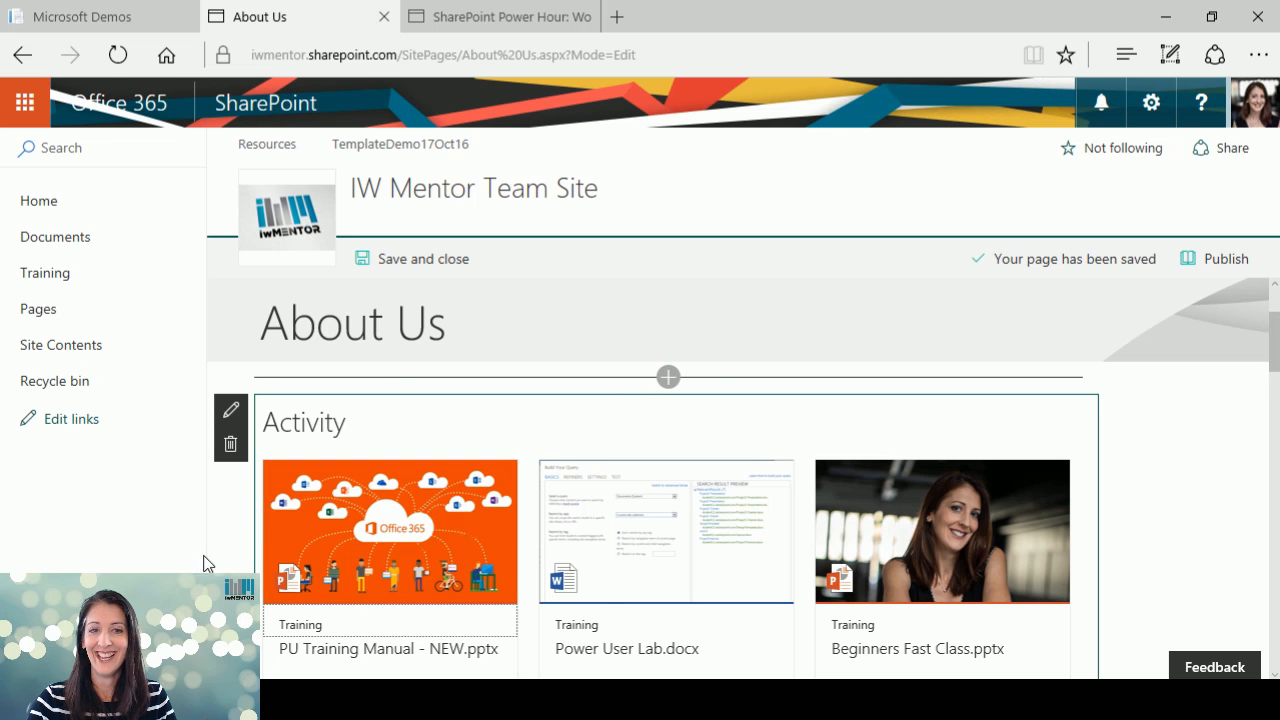
- Add a Yammer feed web part directly above the Activity web part
left_click(668, 378)
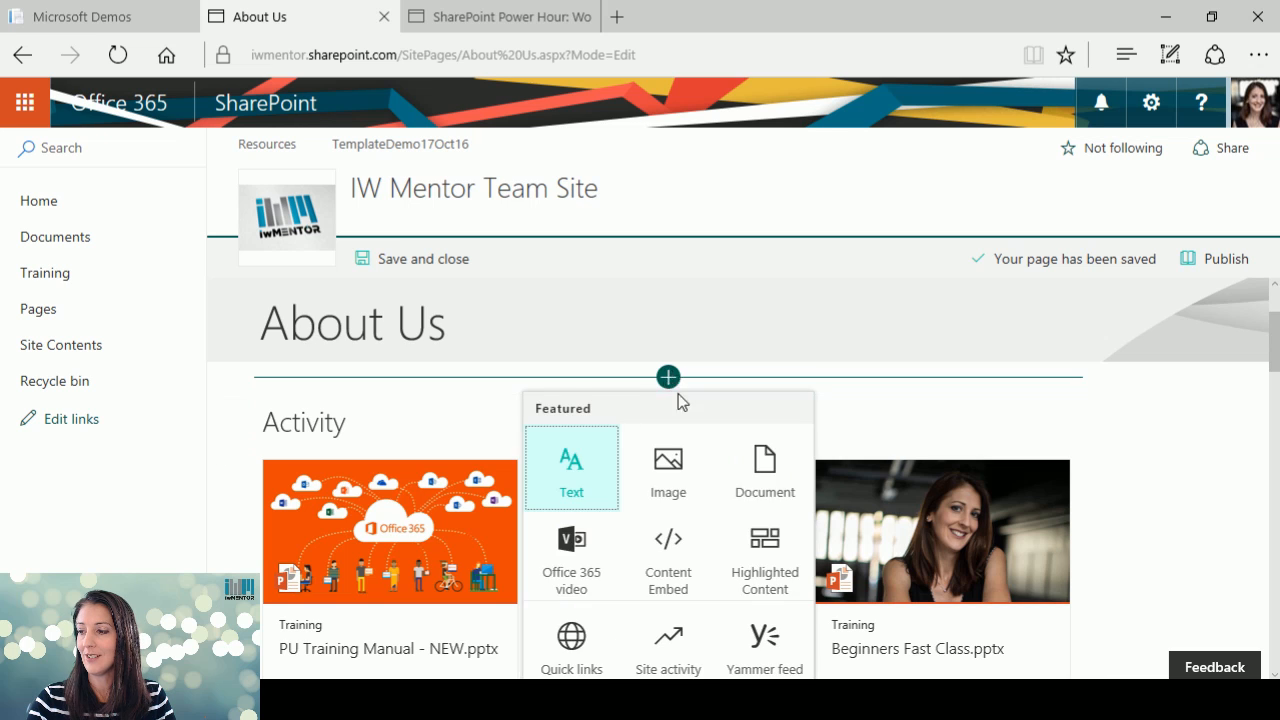
left_click(776, 540)
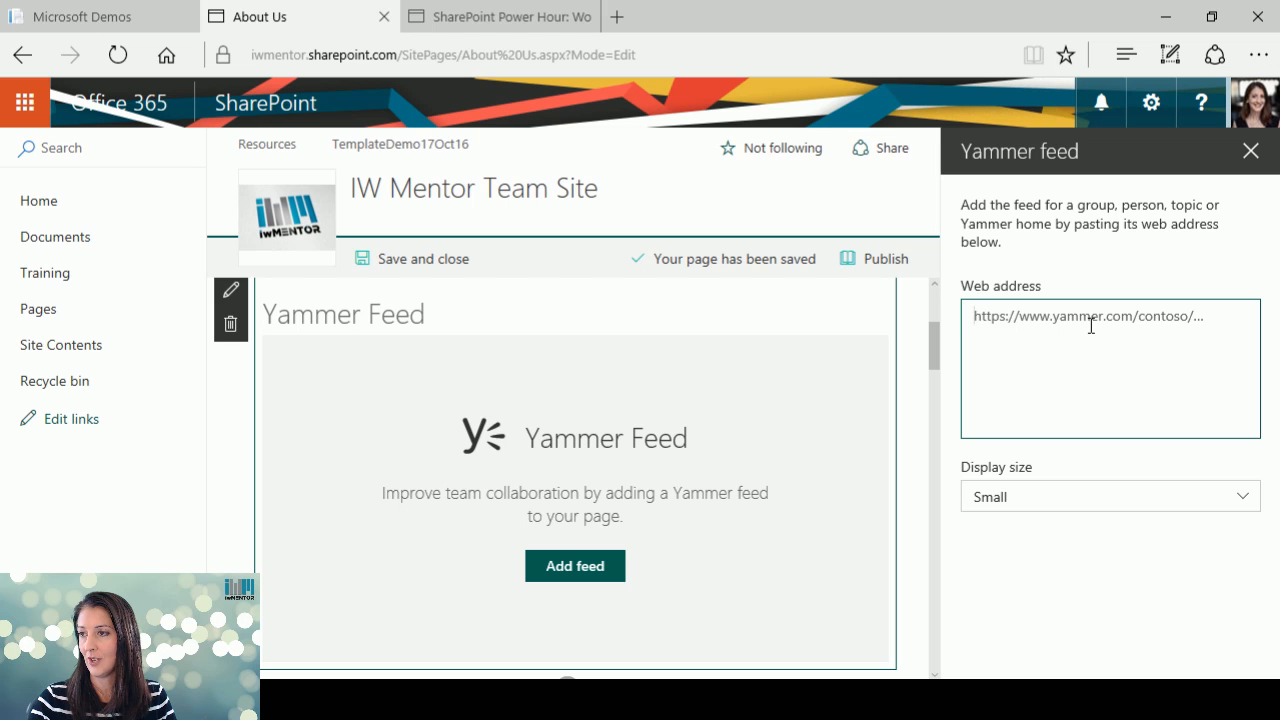
- Try to open yammer.com in a new browser tab, glance at the Microsoft Demos tenants, and return to the About Us page
left_click(622, 20)
type("yammer.com")
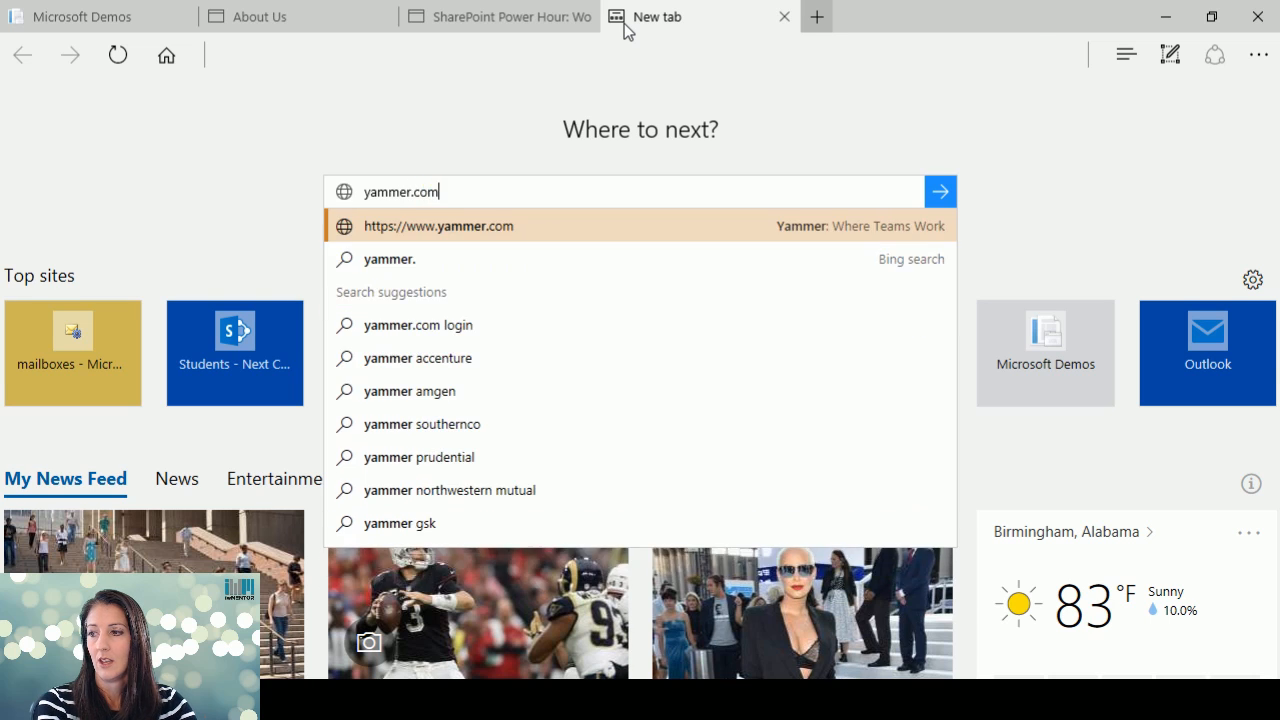
key("Return")
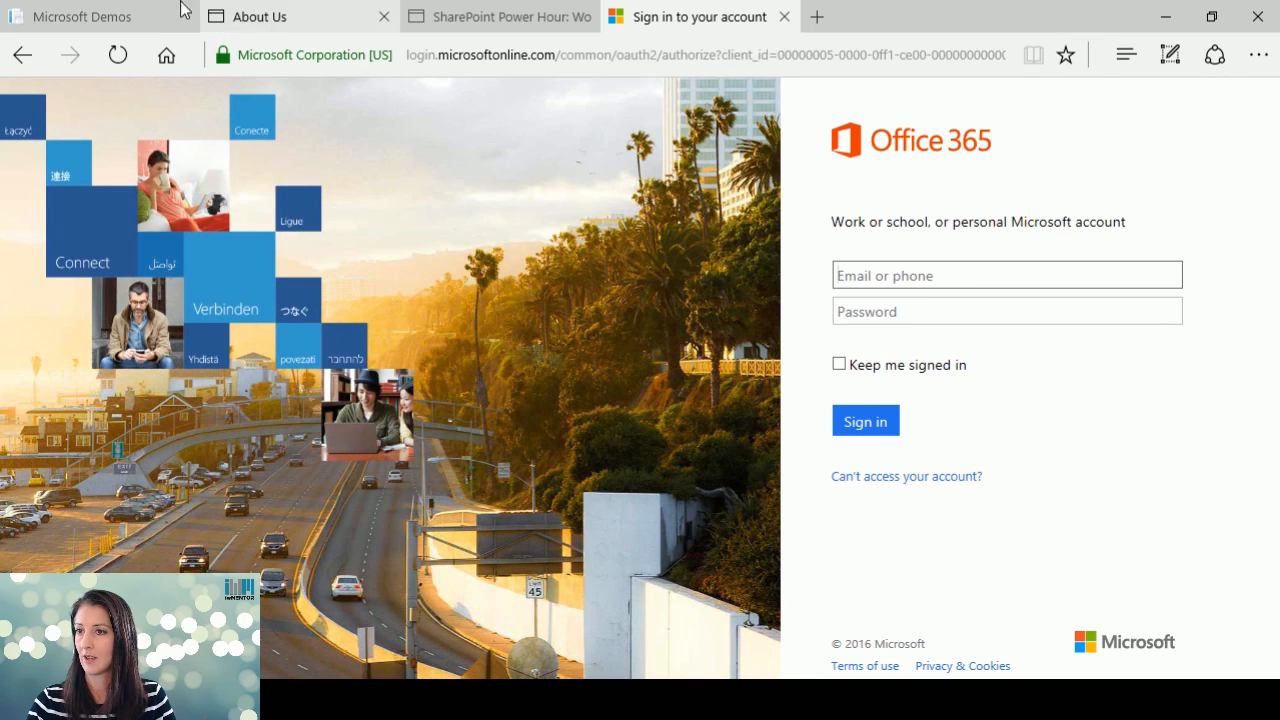
left_click(100, 17)
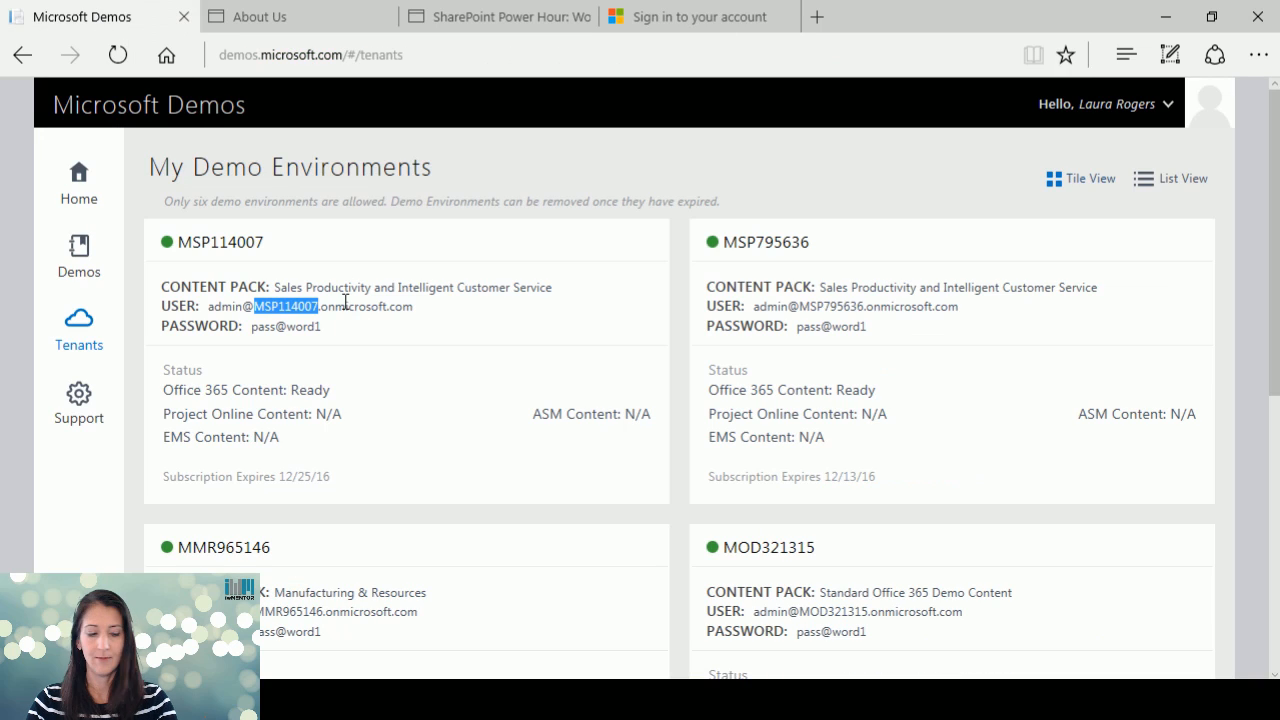
left_click(703, 12)
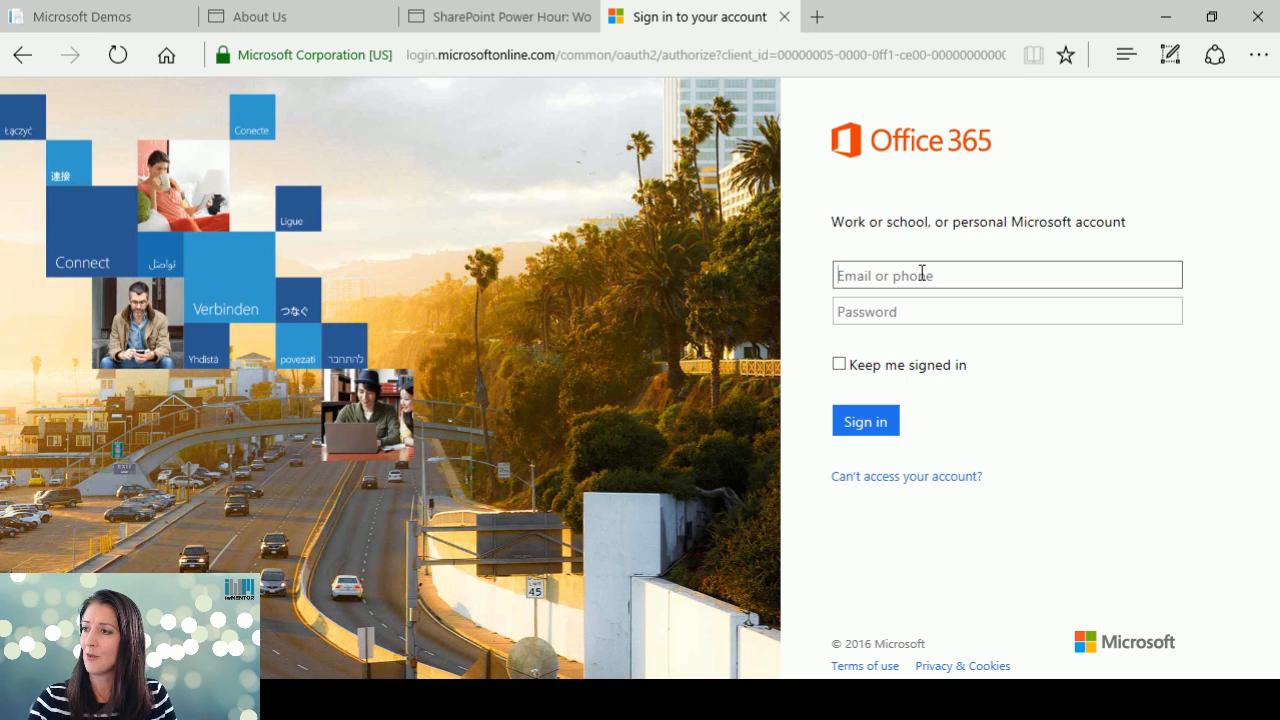
left_click(784, 17)
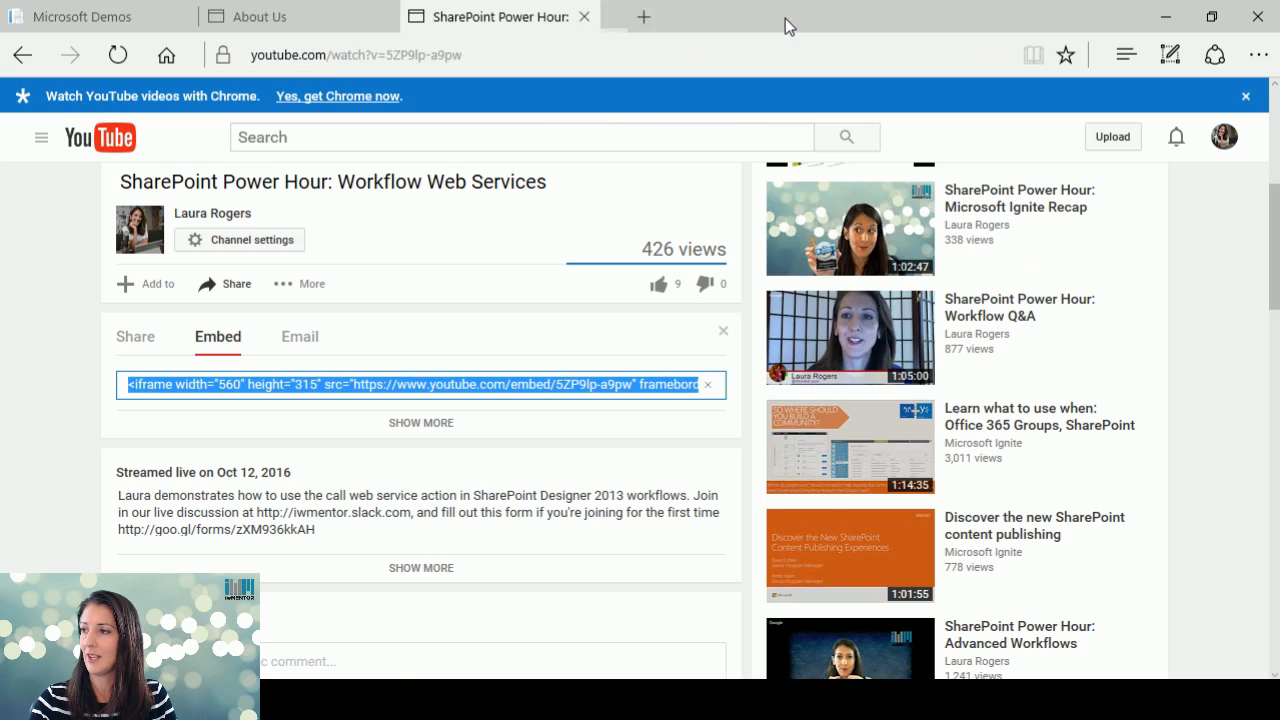
left_click(346, 20)
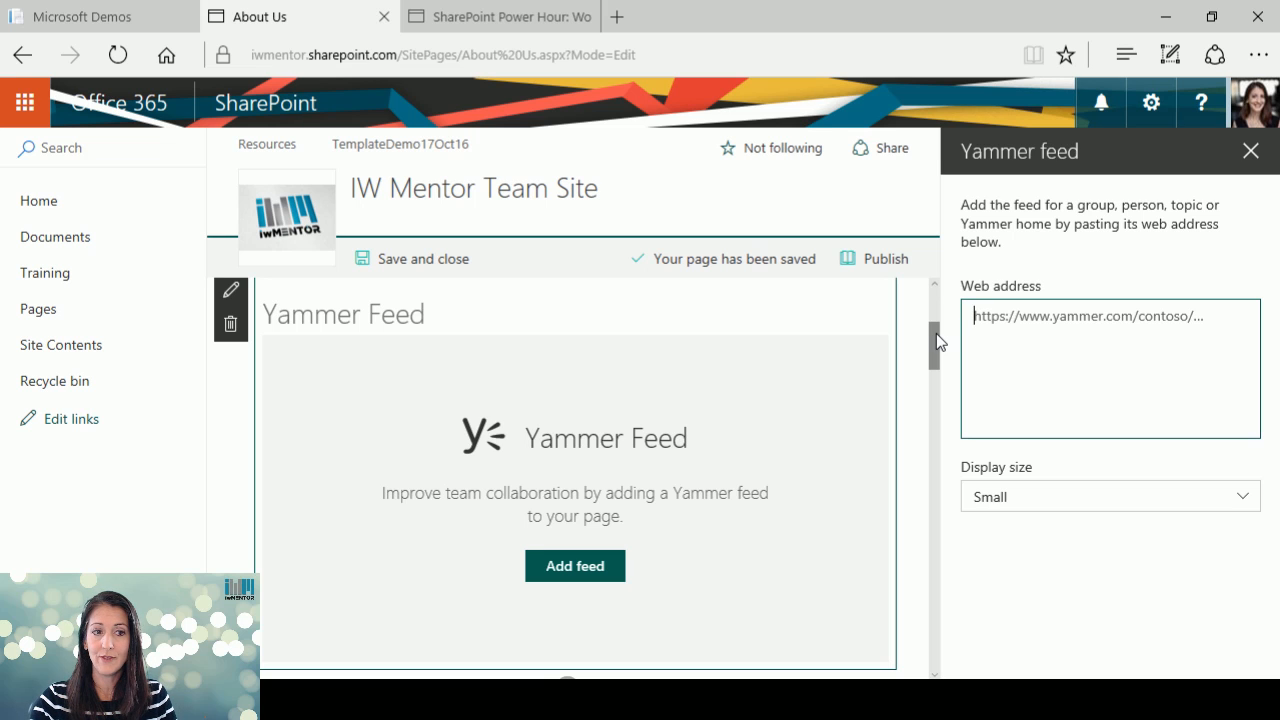
- View the Yammer feed's display size options and delete the Yammer feed web part from the page
mouse_move(936, 333)
left_mouse_down()
mouse_move(930, 303)
mouse_move(937, 352)
mouse_move(929, 302)
mouse_move(935, 333)
left_mouse_up()
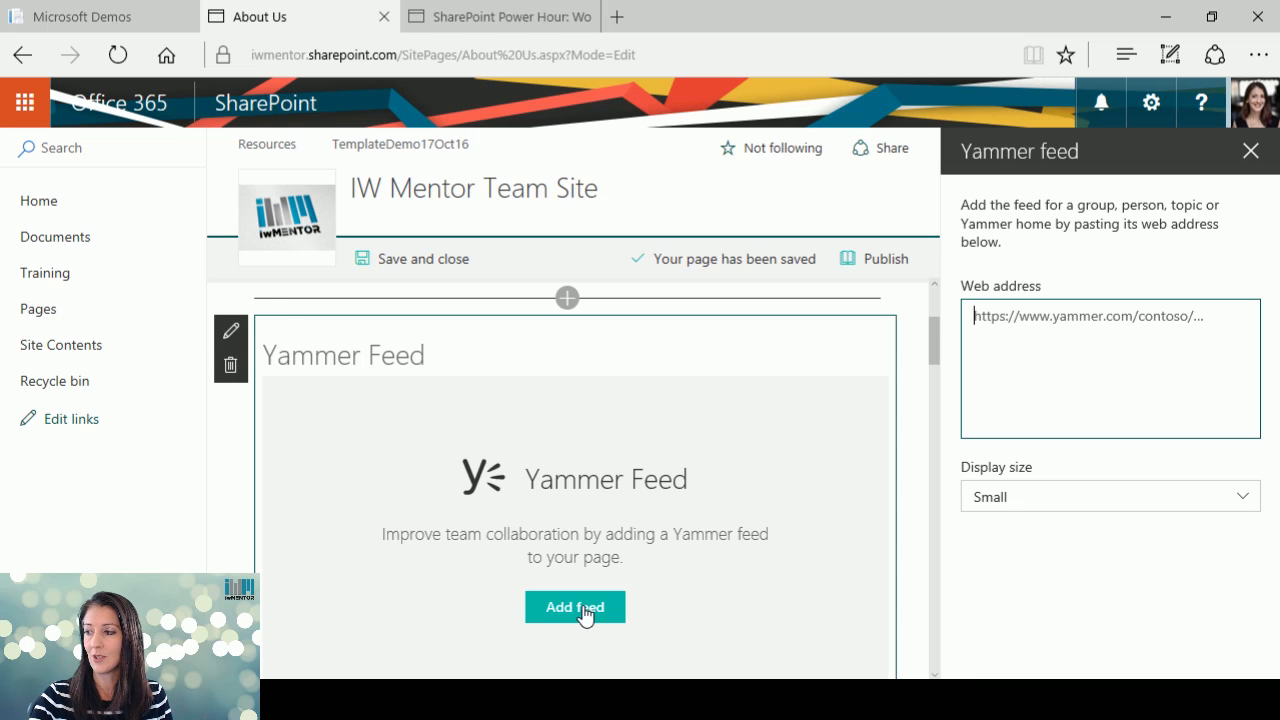
left_click(1047, 498)
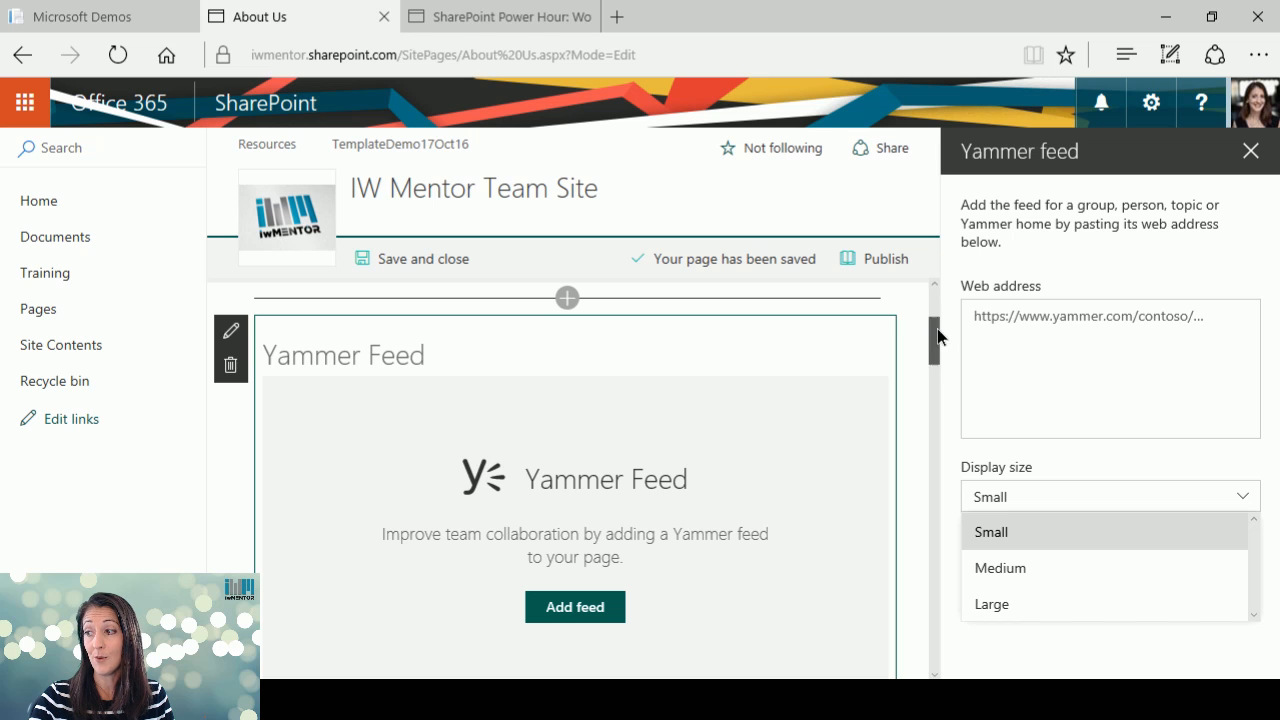
left_click(230, 365)
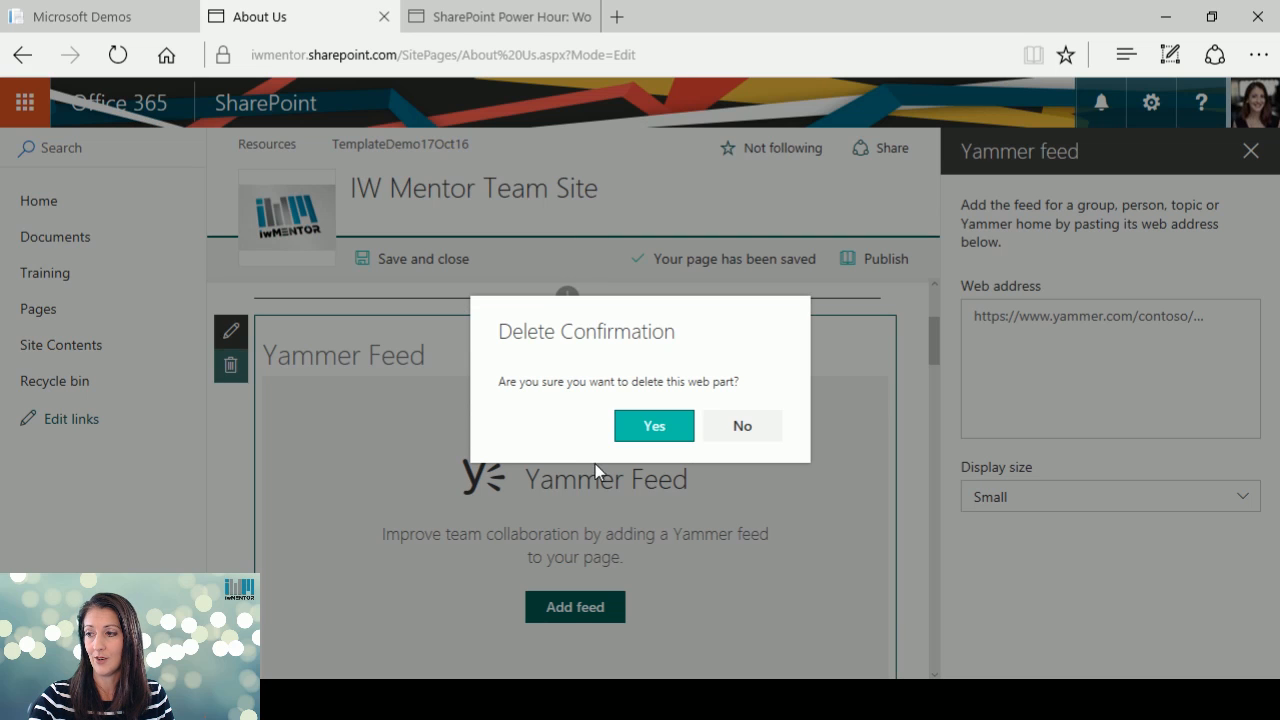
left_click(675, 428)
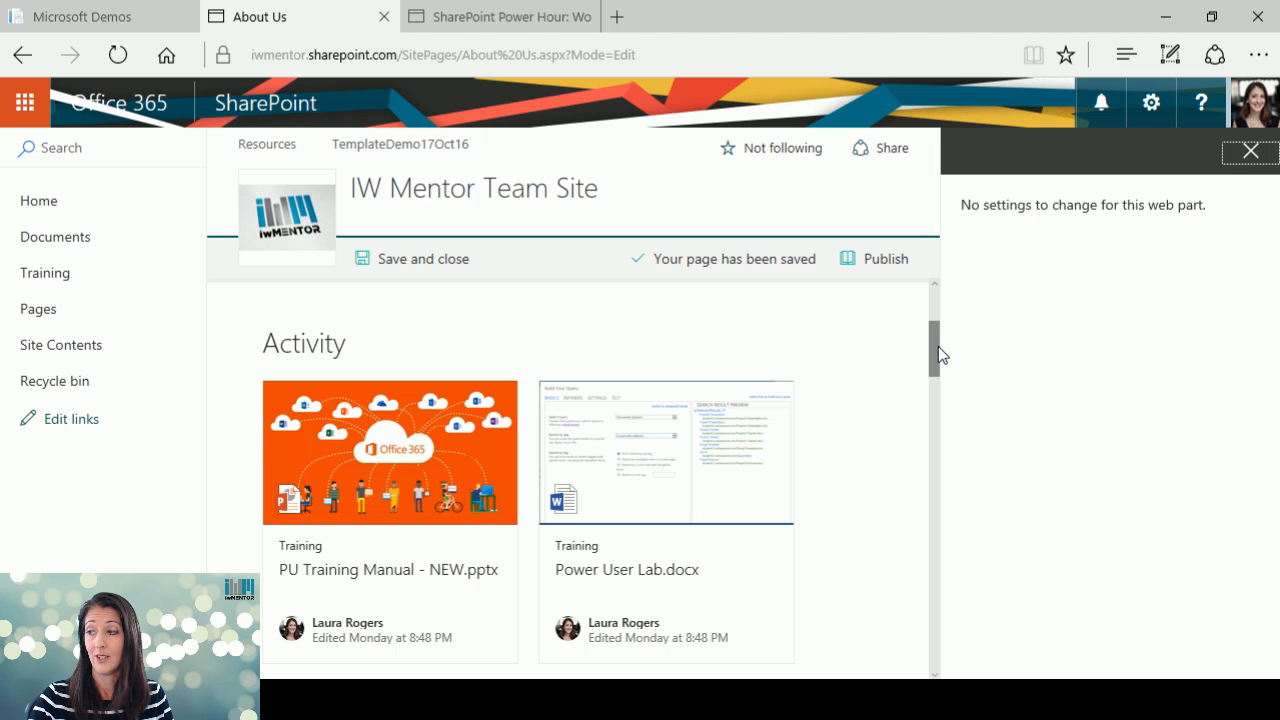
left_click_drag(938, 346, 819, 302)
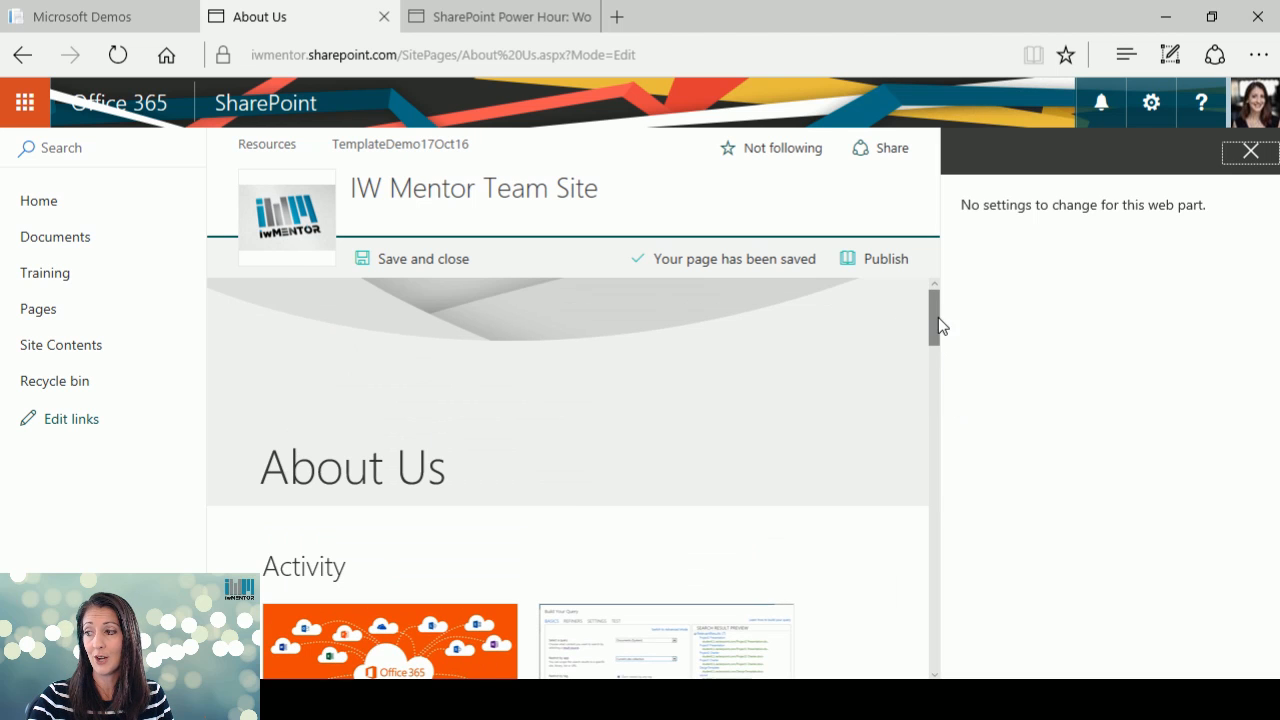
- Add a Highlighted Content web part directly above the Activity web part on the About Us page
left_click_drag(937, 317, 931, 291)
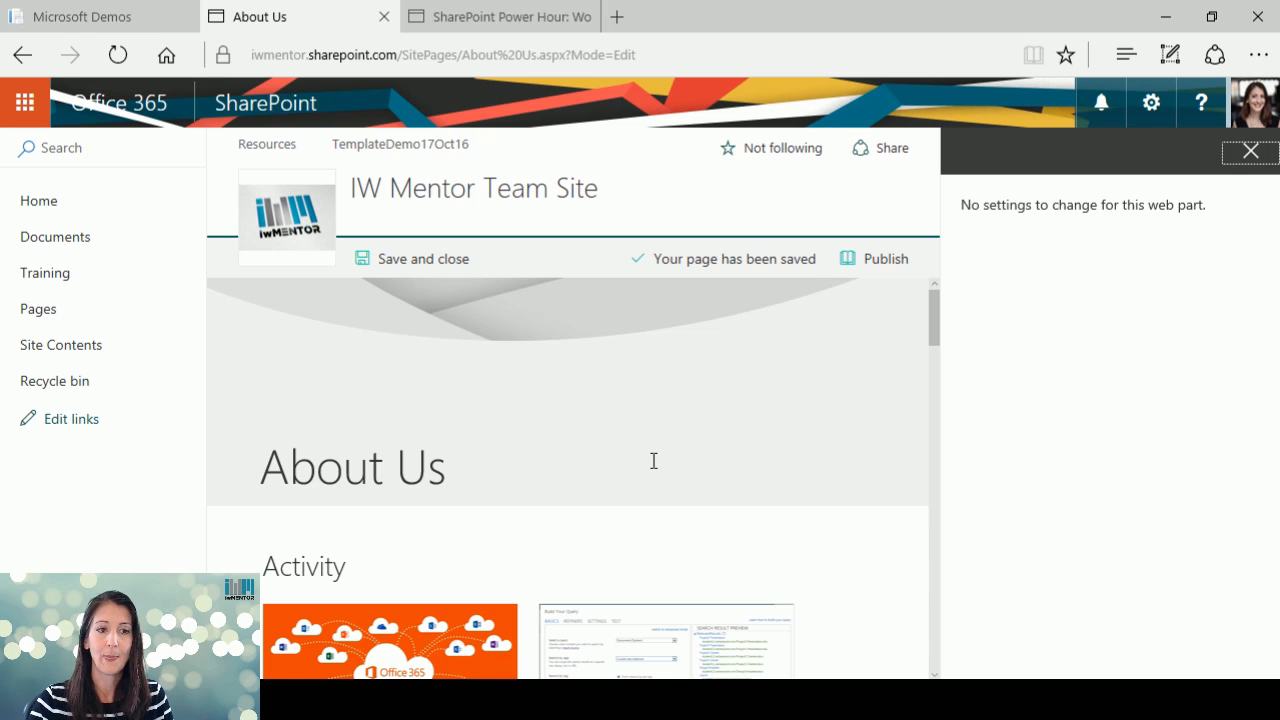
left_click_drag(934, 318, 940, 343)
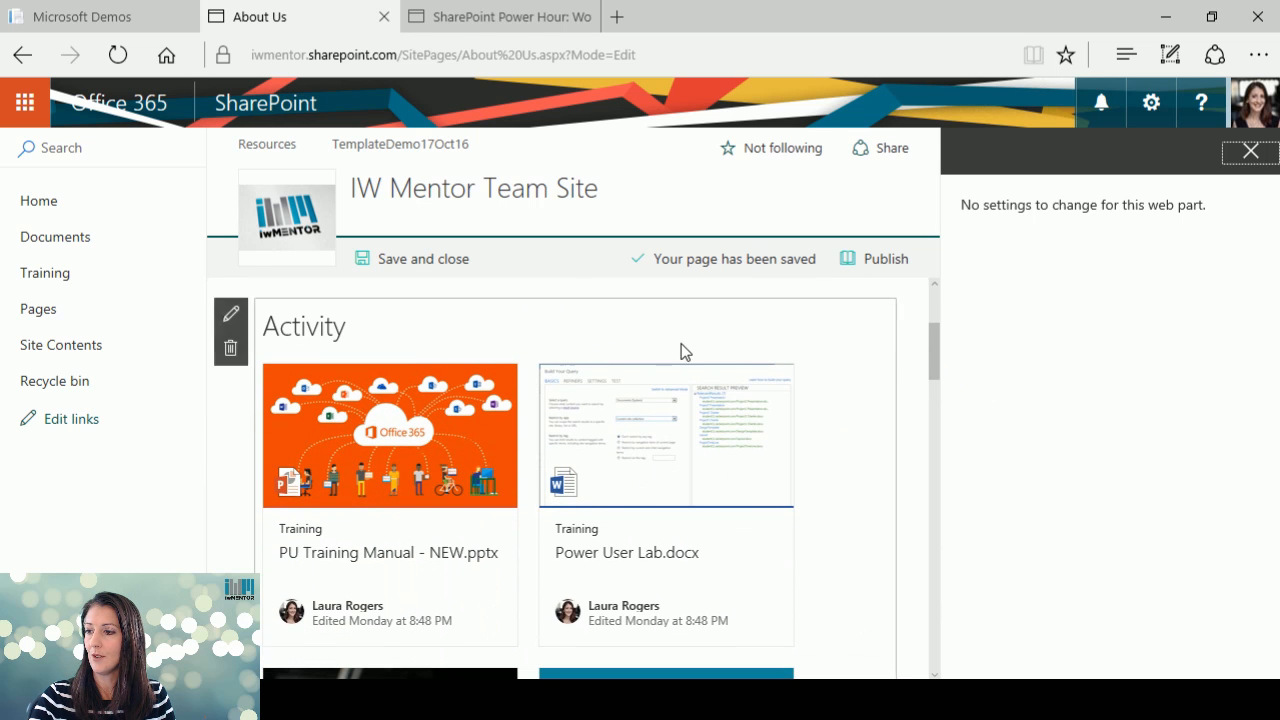
scroll(549, 377, "up", 1)
left_click(566, 342)
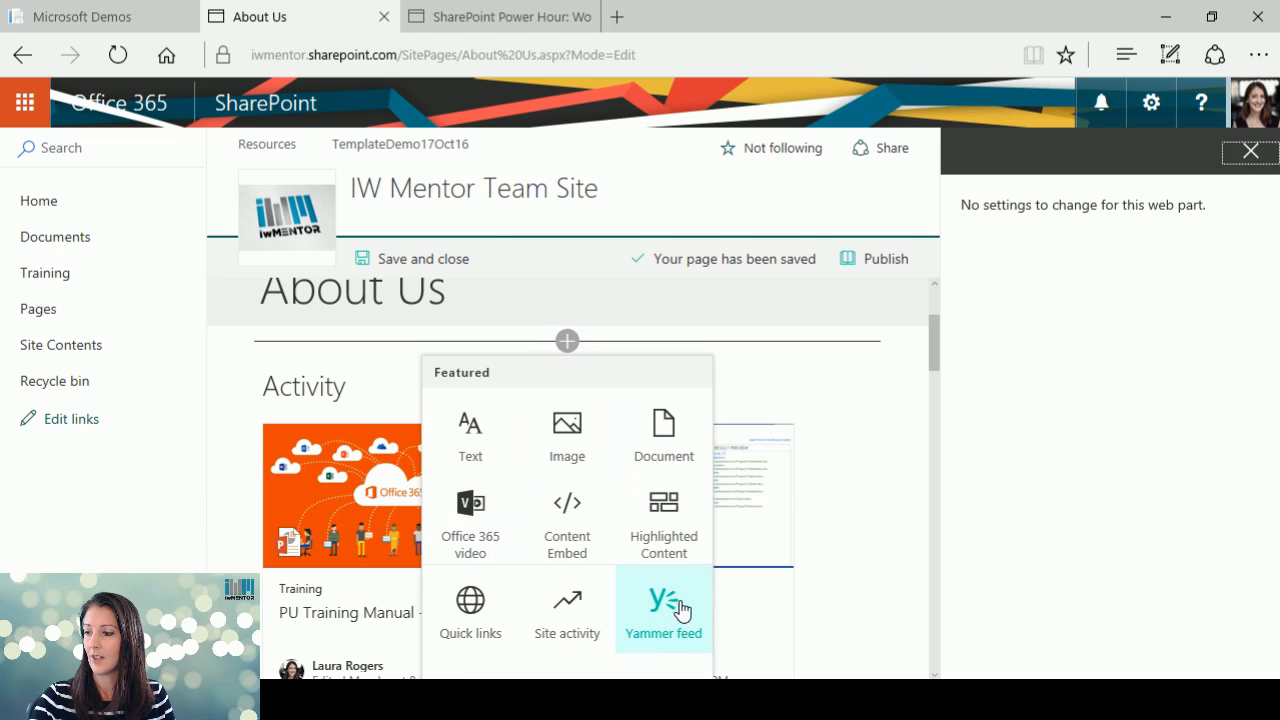
left_click(664, 540)
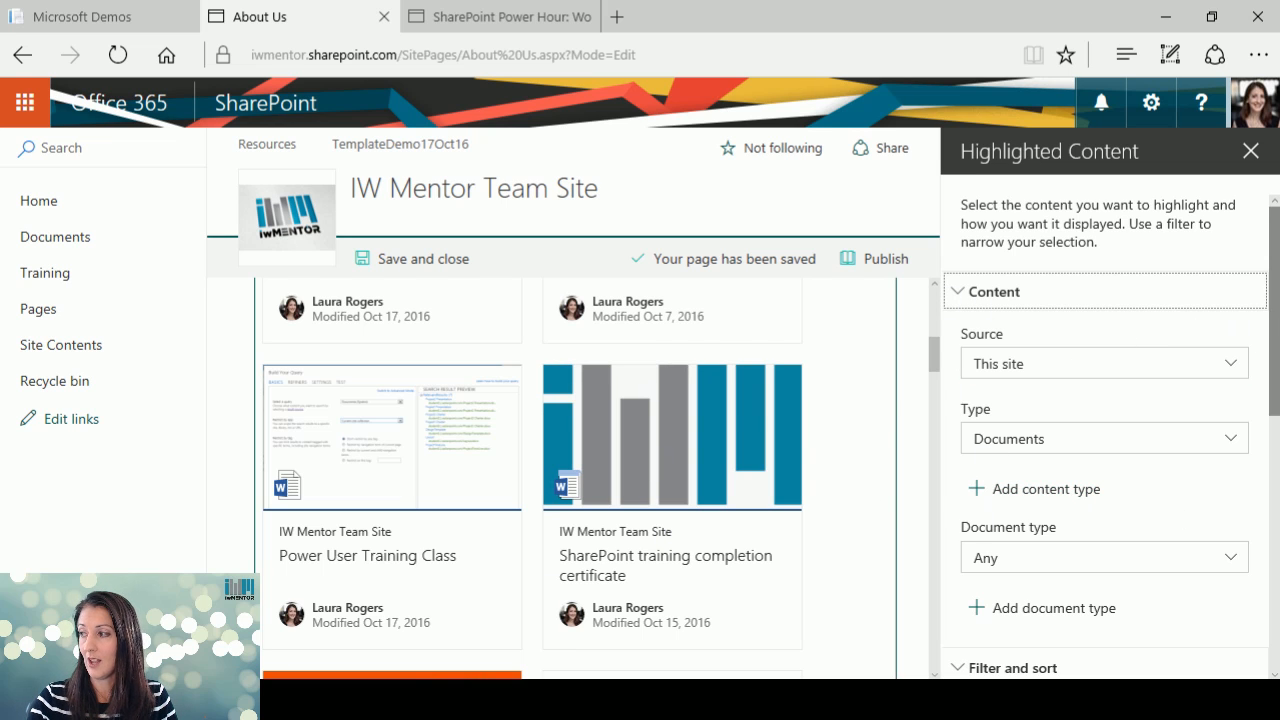
- Set the Highlighted Content web part's source to All sites
left_click_drag(1277, 327, 1277, 331)
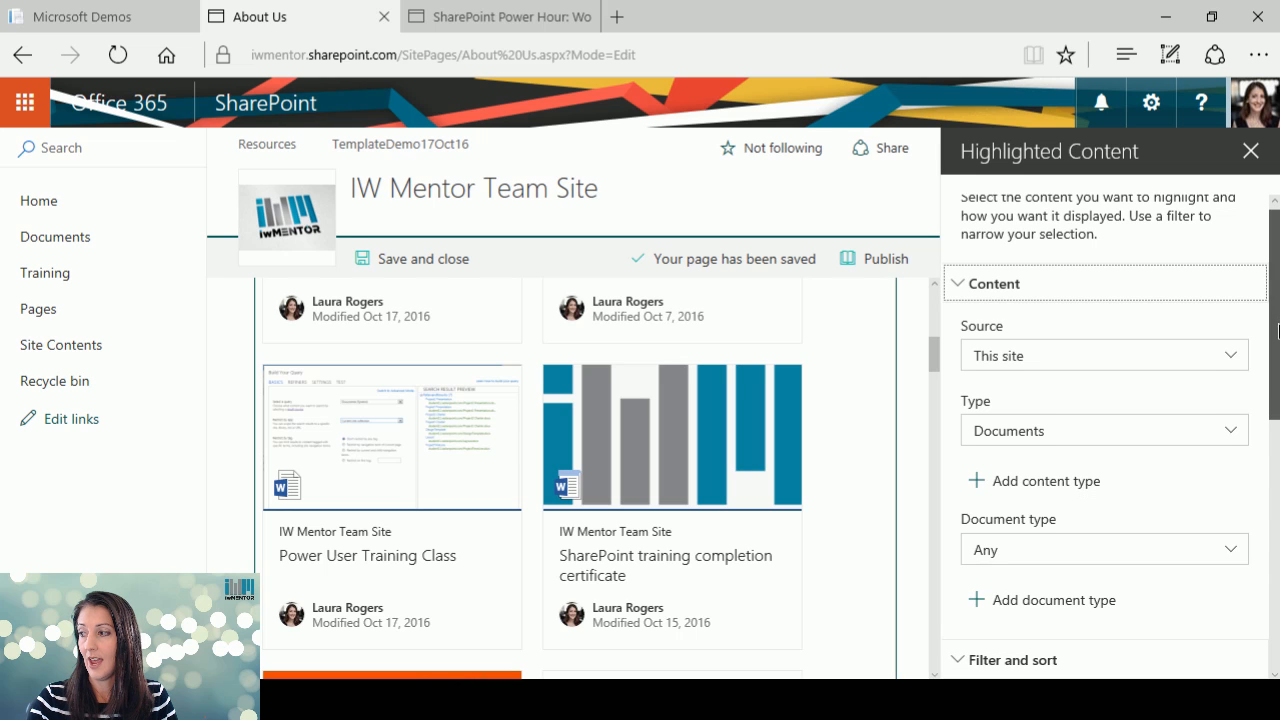
left_click(1067, 365)
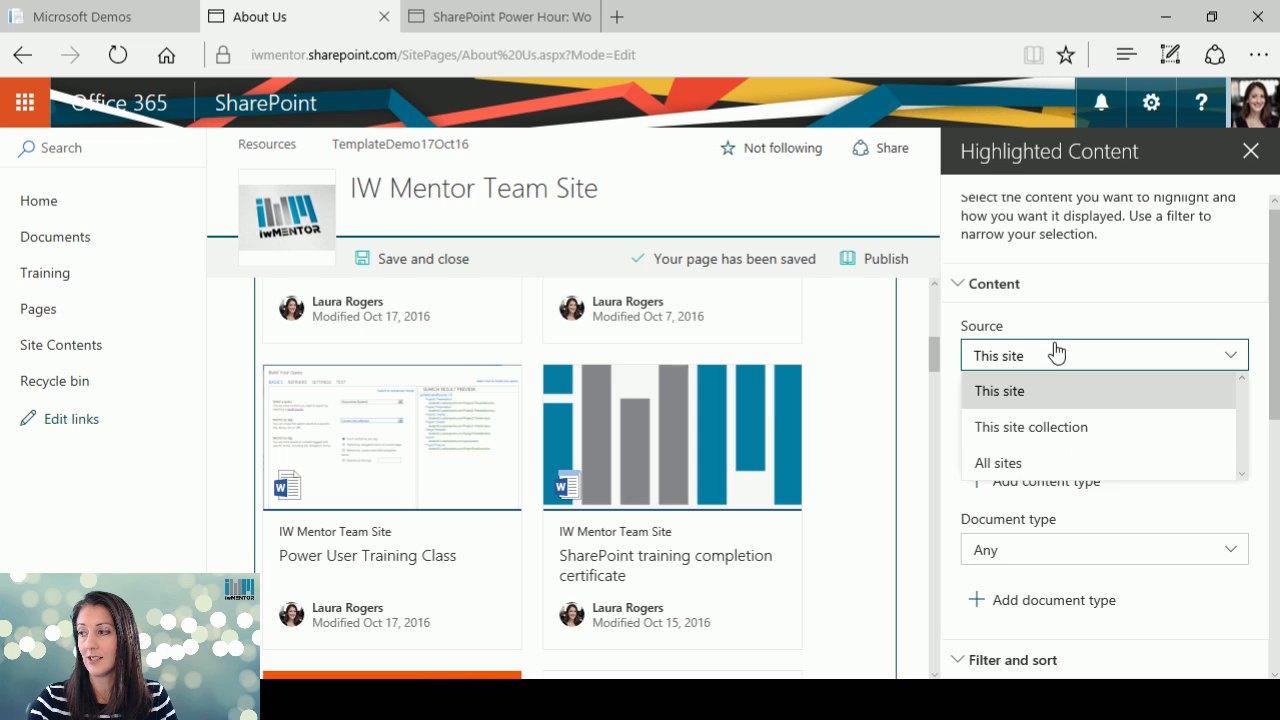
left_click(1026, 463)
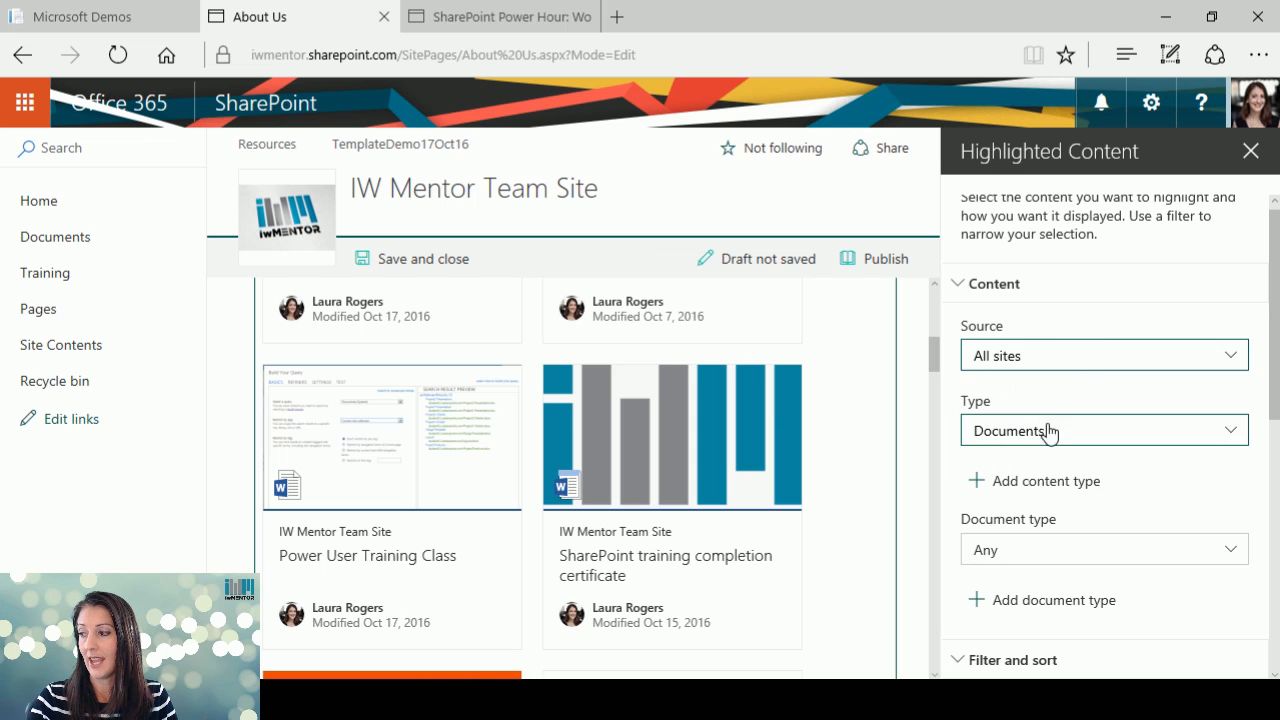
- Look through the content types the Highlighted Content web part can show, from Documents to All, keeping Documents selected
scroll(1110, 343, "down", 1)
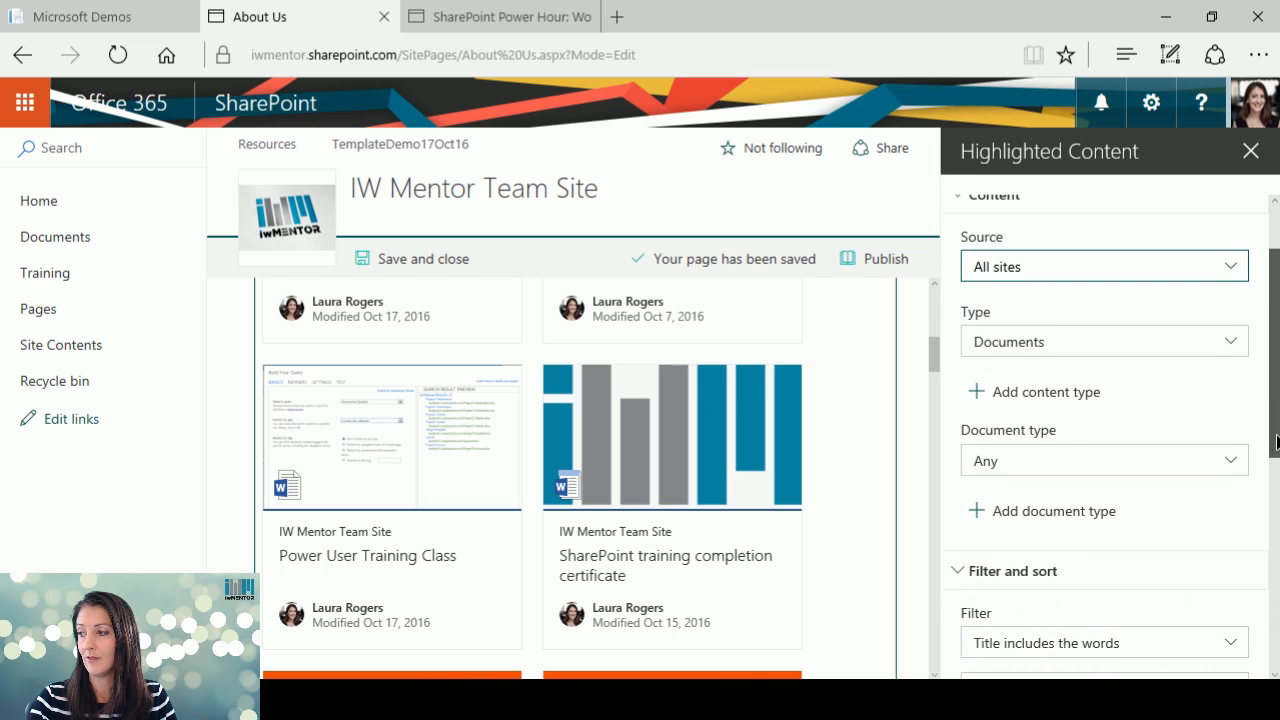
left_click(1110, 347)
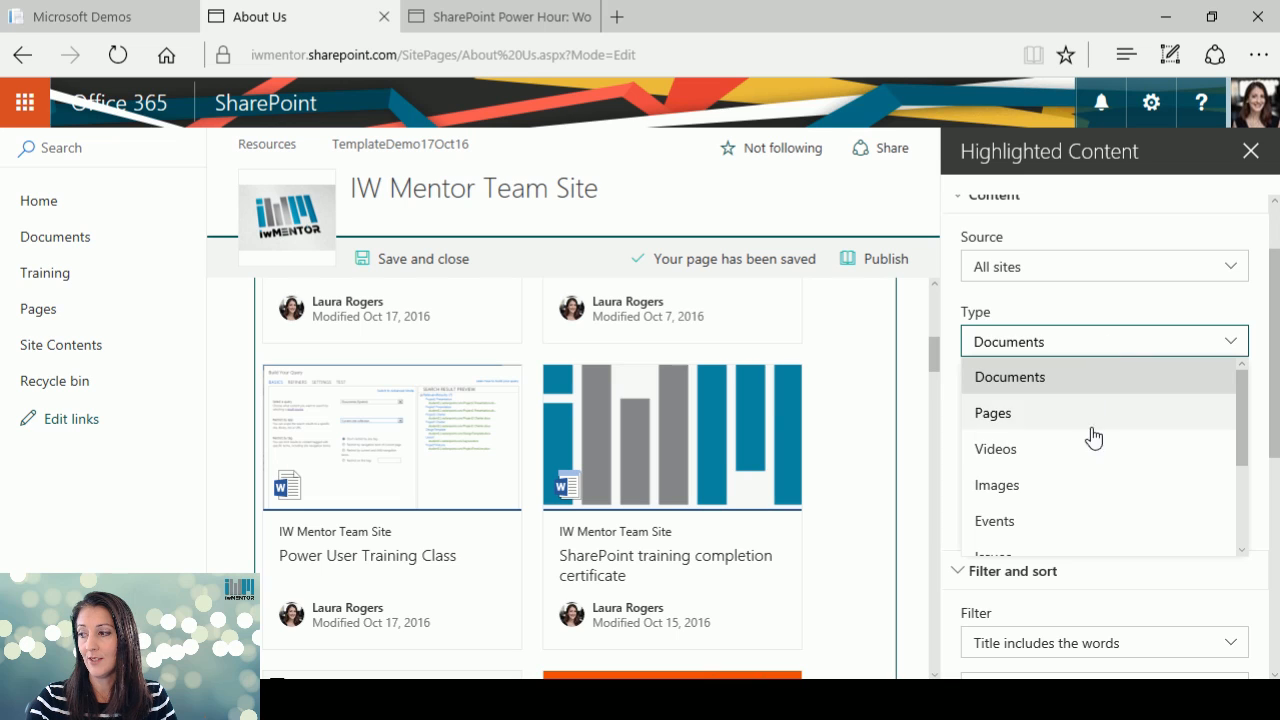
mouse_move(1243, 429)
left_mouse_down()
mouse_move(1246, 523)
mouse_move(1243, 423)
left_mouse_up()
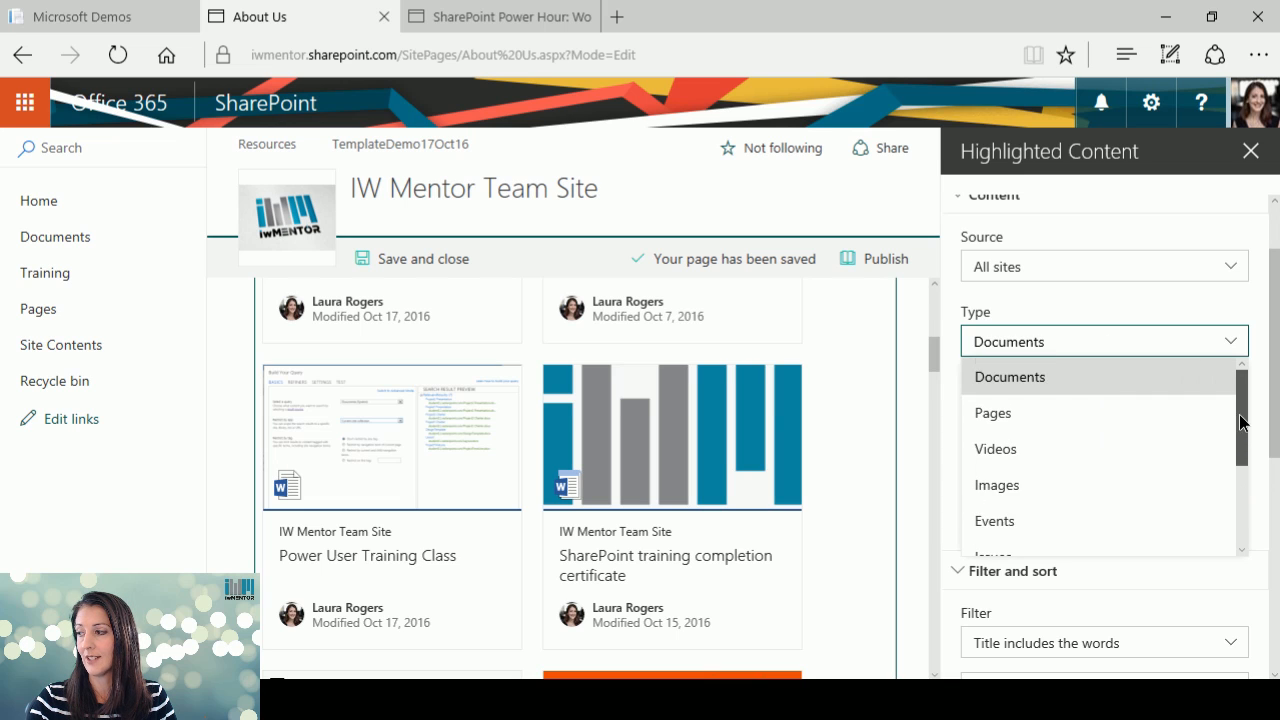
left_click(1226, 345)
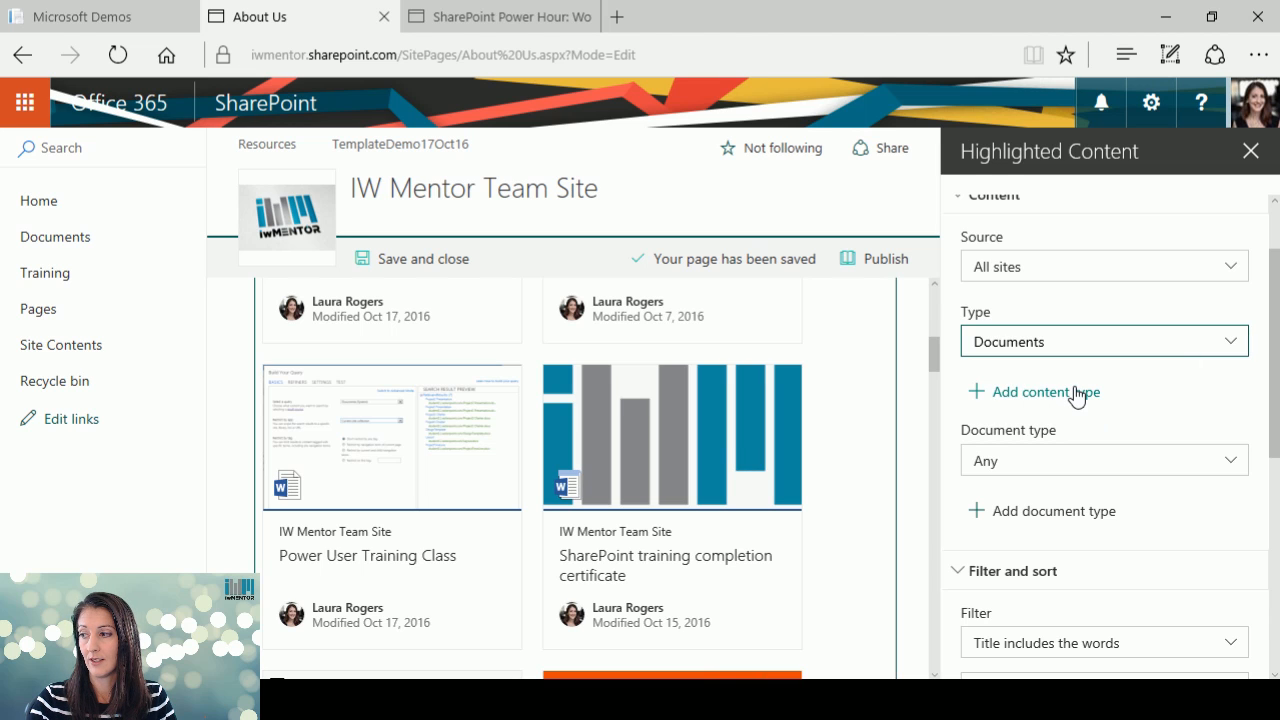
left_click(1066, 346)
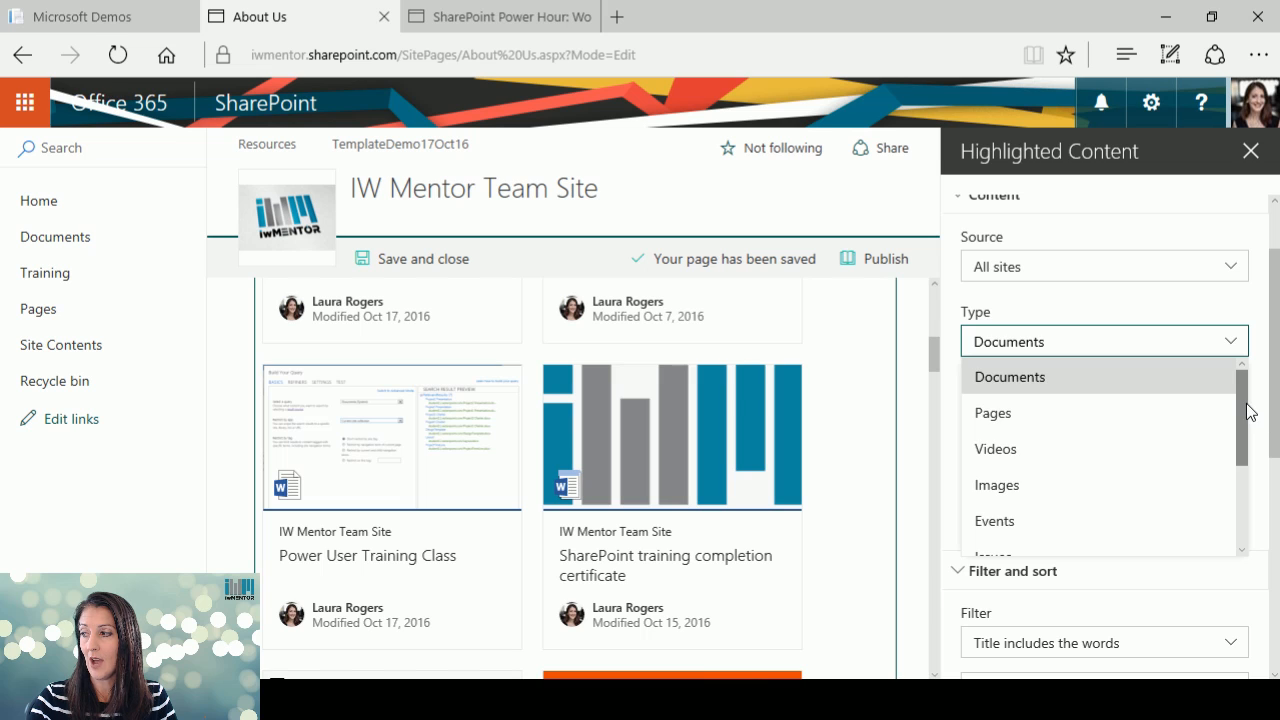
mouse_move(1248, 410)
left_mouse_down()
mouse_move(1246, 500)
mouse_move(1243, 416)
left_mouse_up()
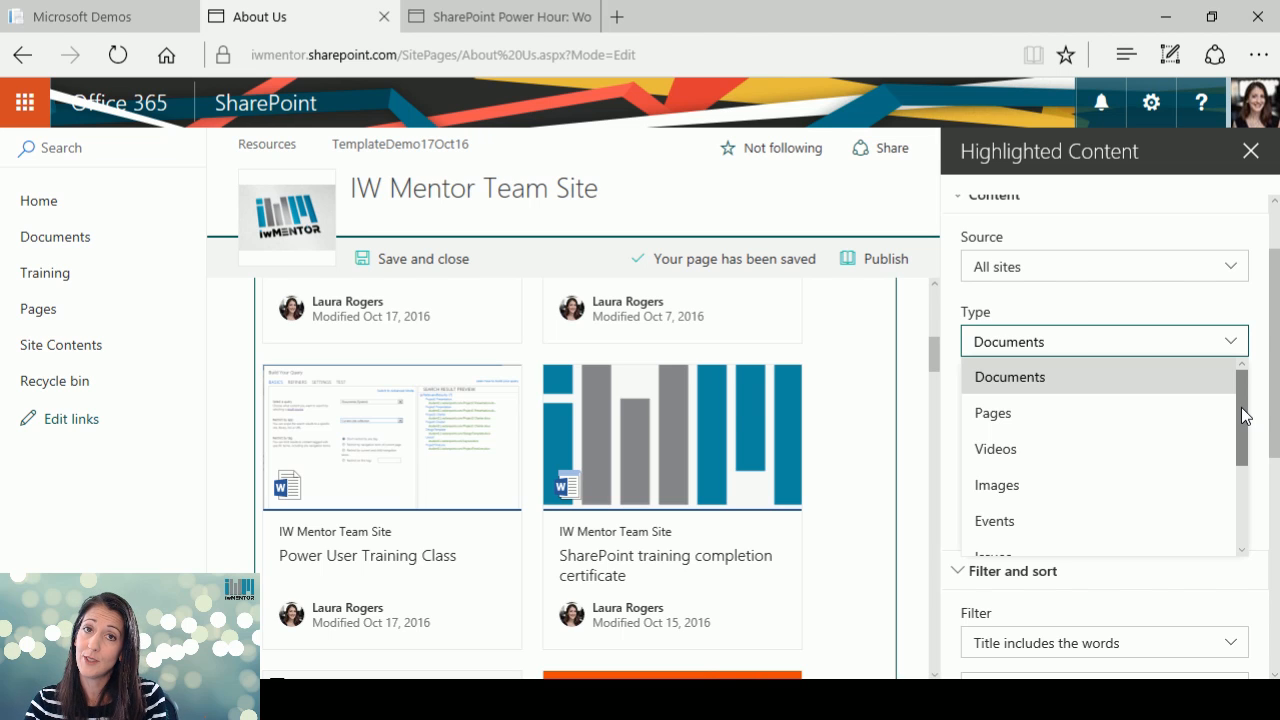
left_click_drag(1243, 416, 1106, 534)
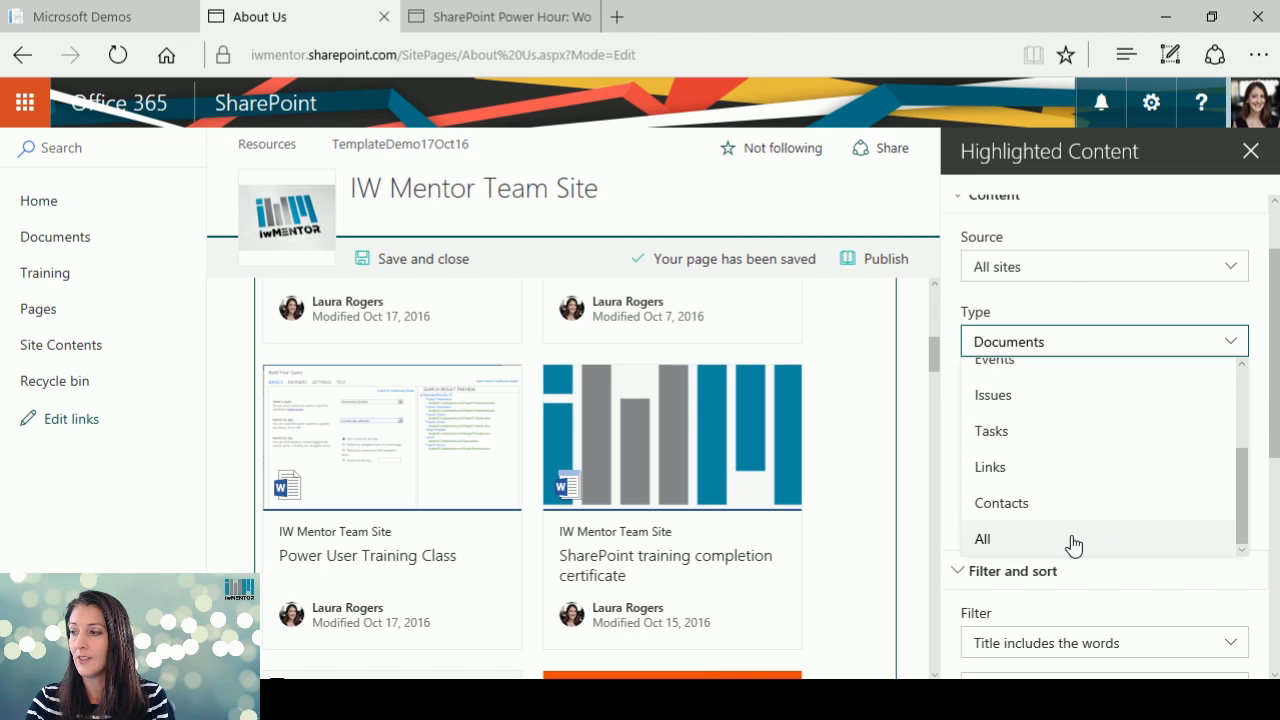
left_click(1233, 345)
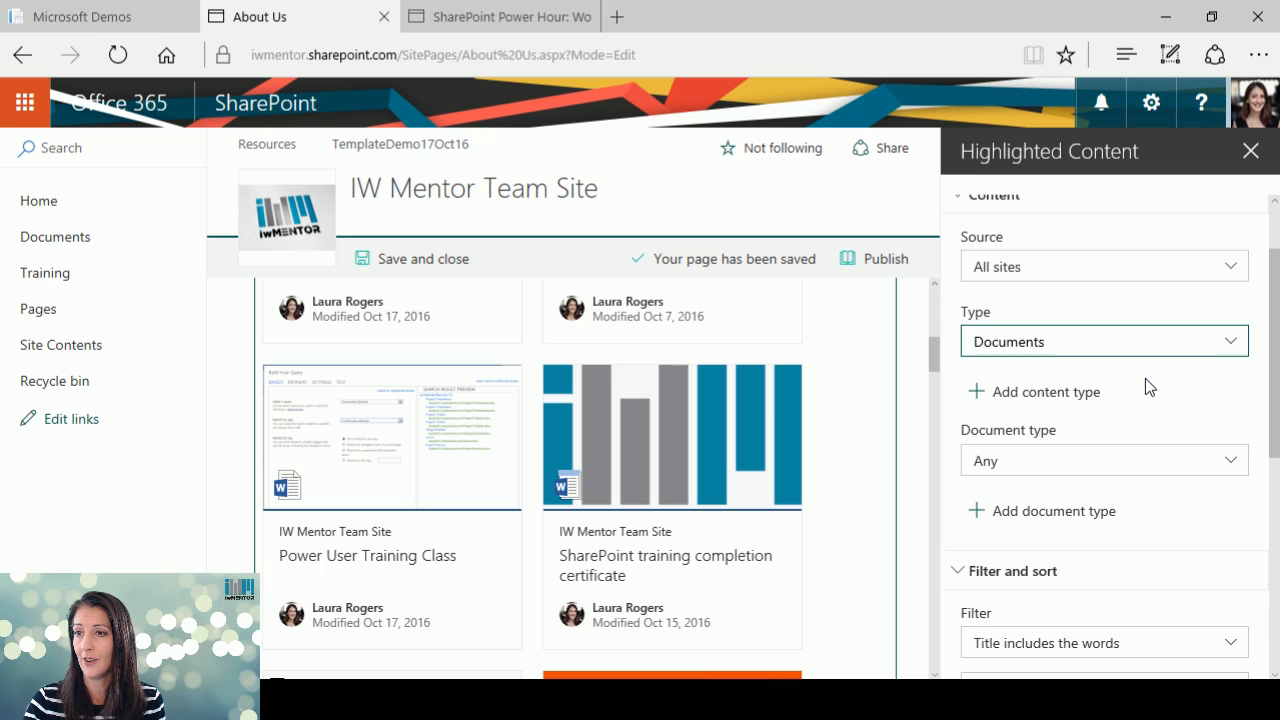
mouse_move(101, 12)
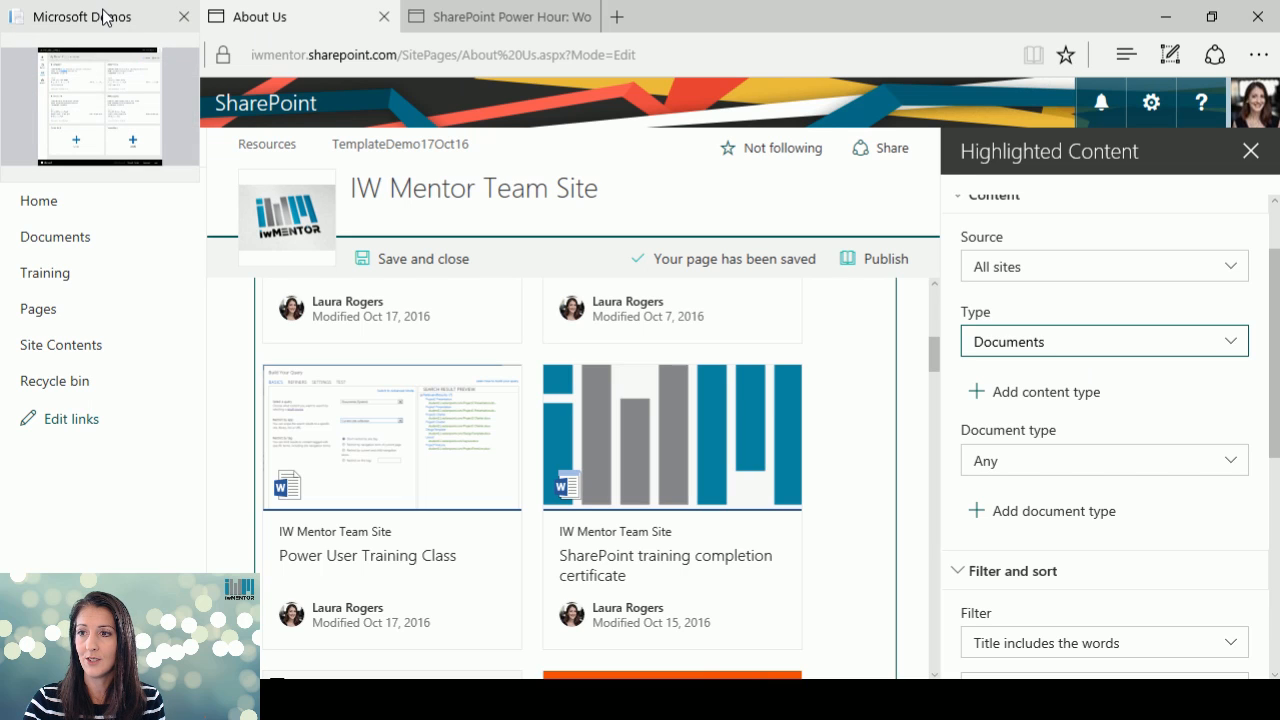